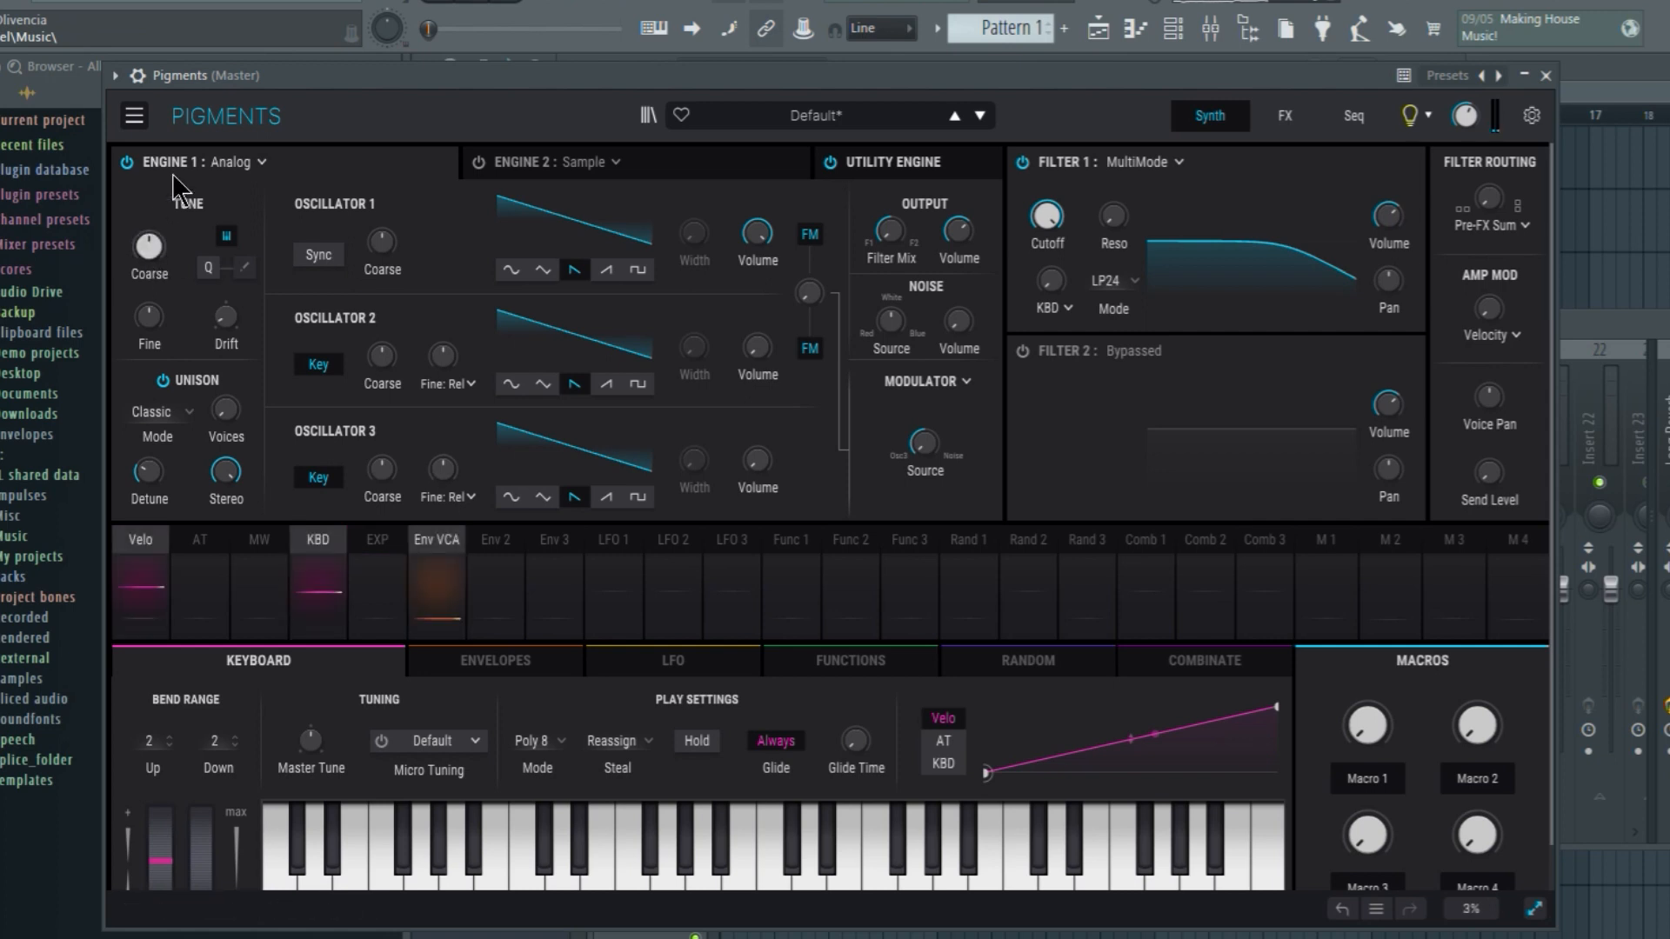
Lower the coarse tuning of the whole Analog engine in Engine 1
mouse_move(154, 246)
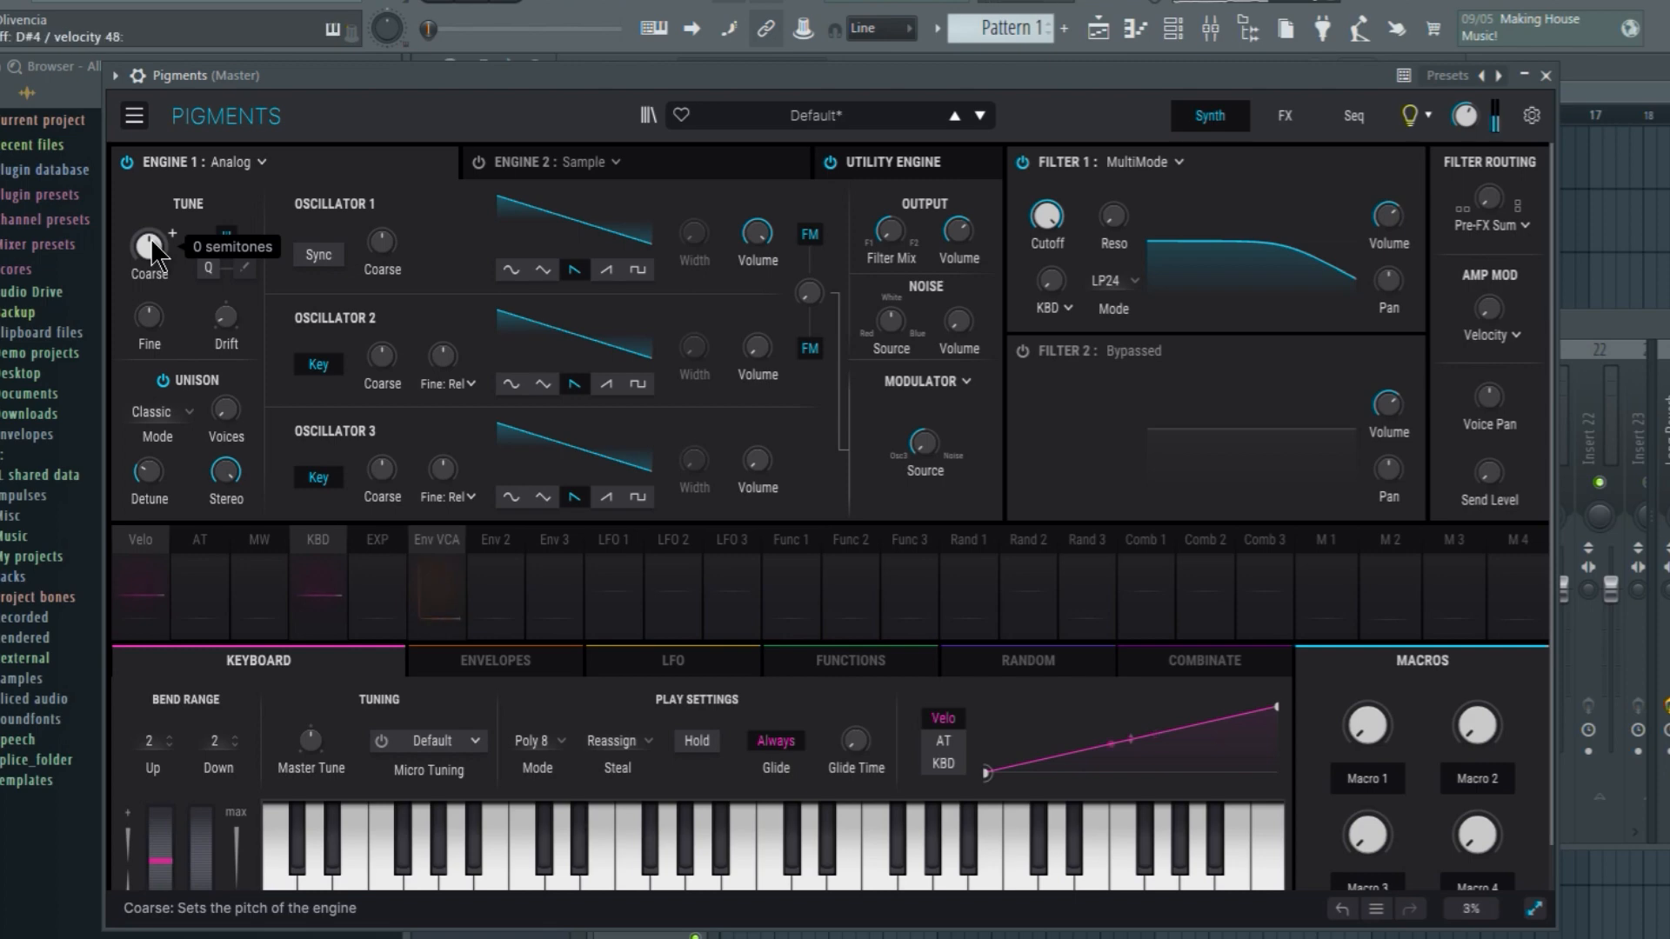
drag(149, 246, 148, 300)
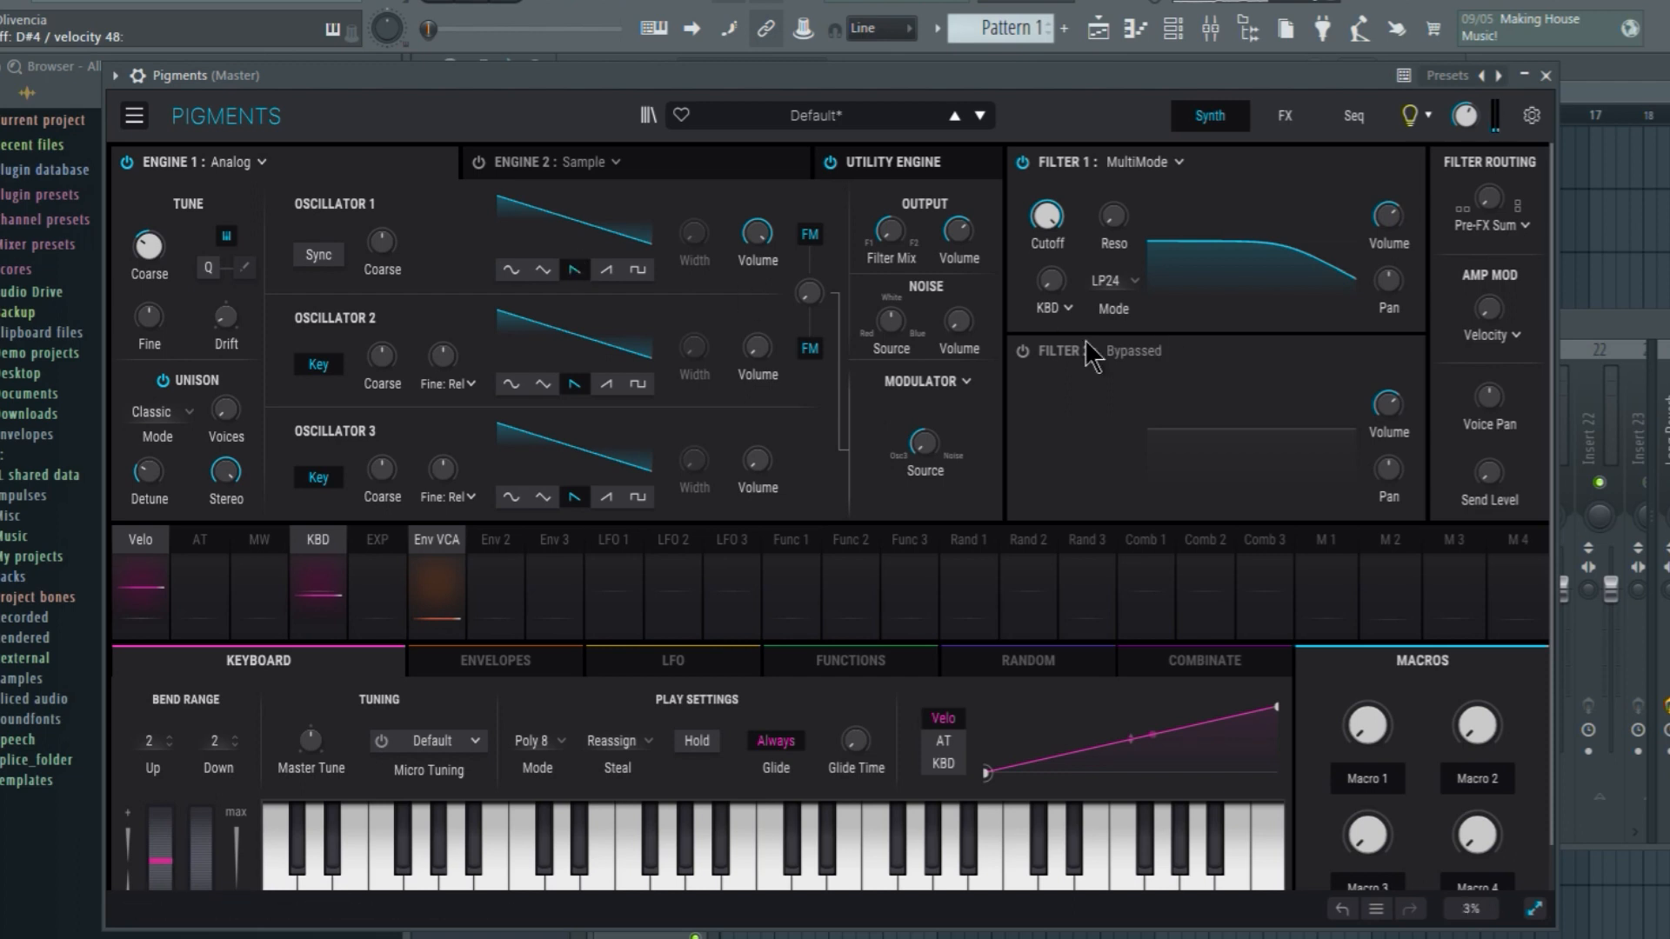
Raise Oscillator 2's volume to match Oscillator 1's and detune Oscillator 2 slightly upward with its relative fine tuning
drag(763, 363, 764, 261)
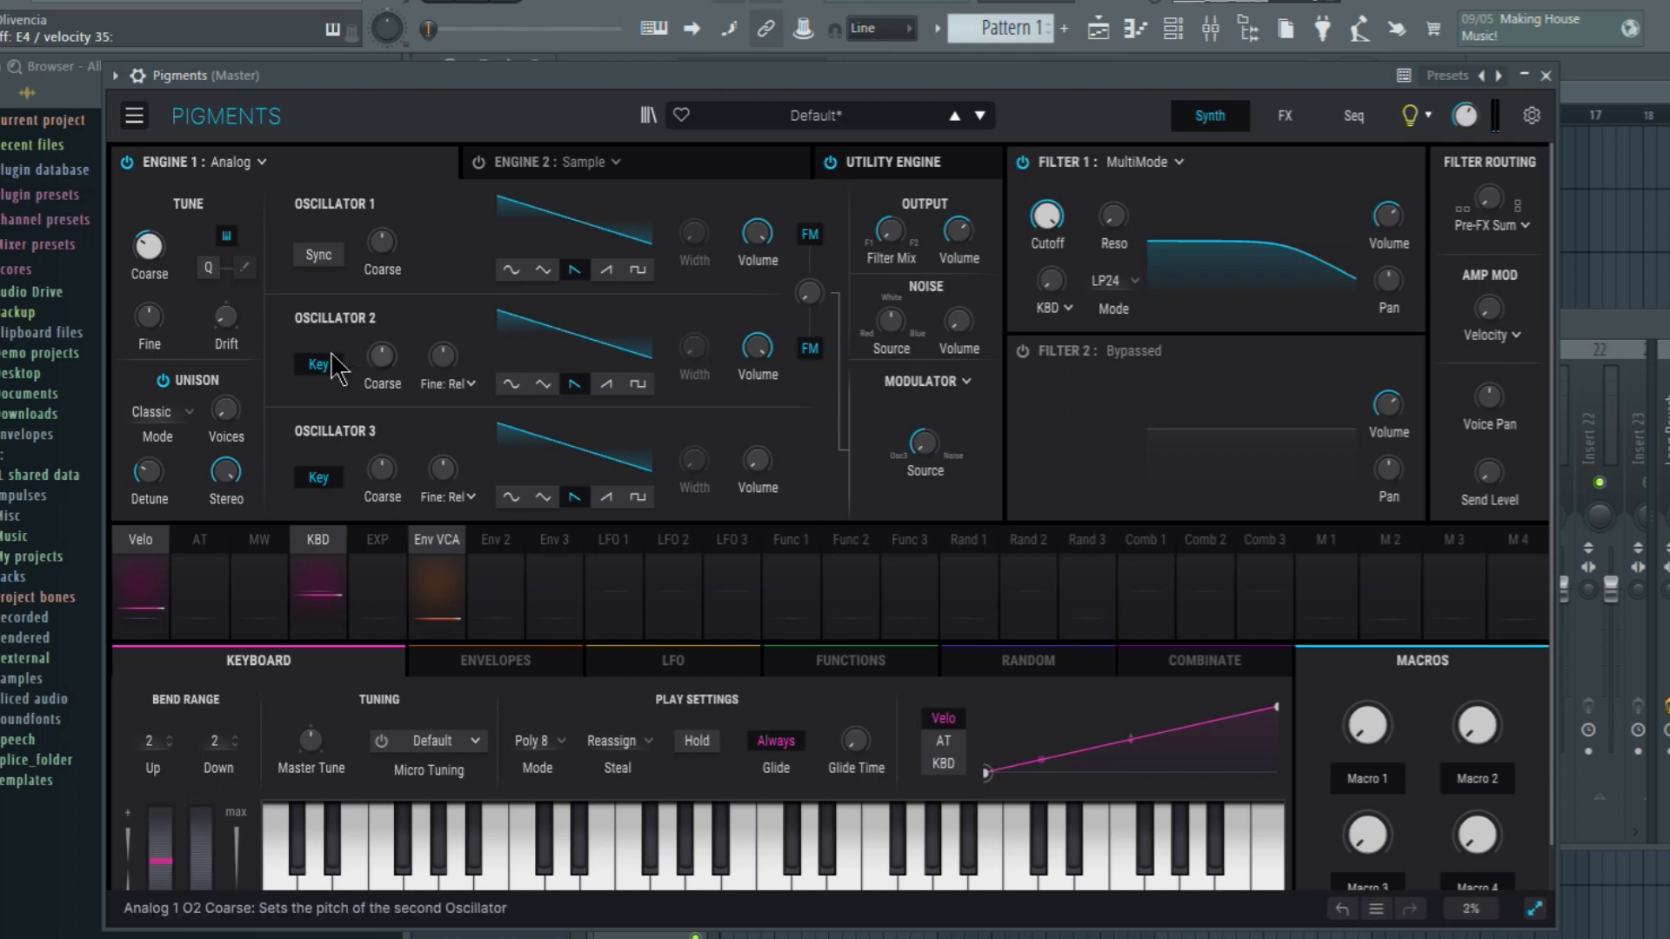
drag(224, 309, 224, 308)
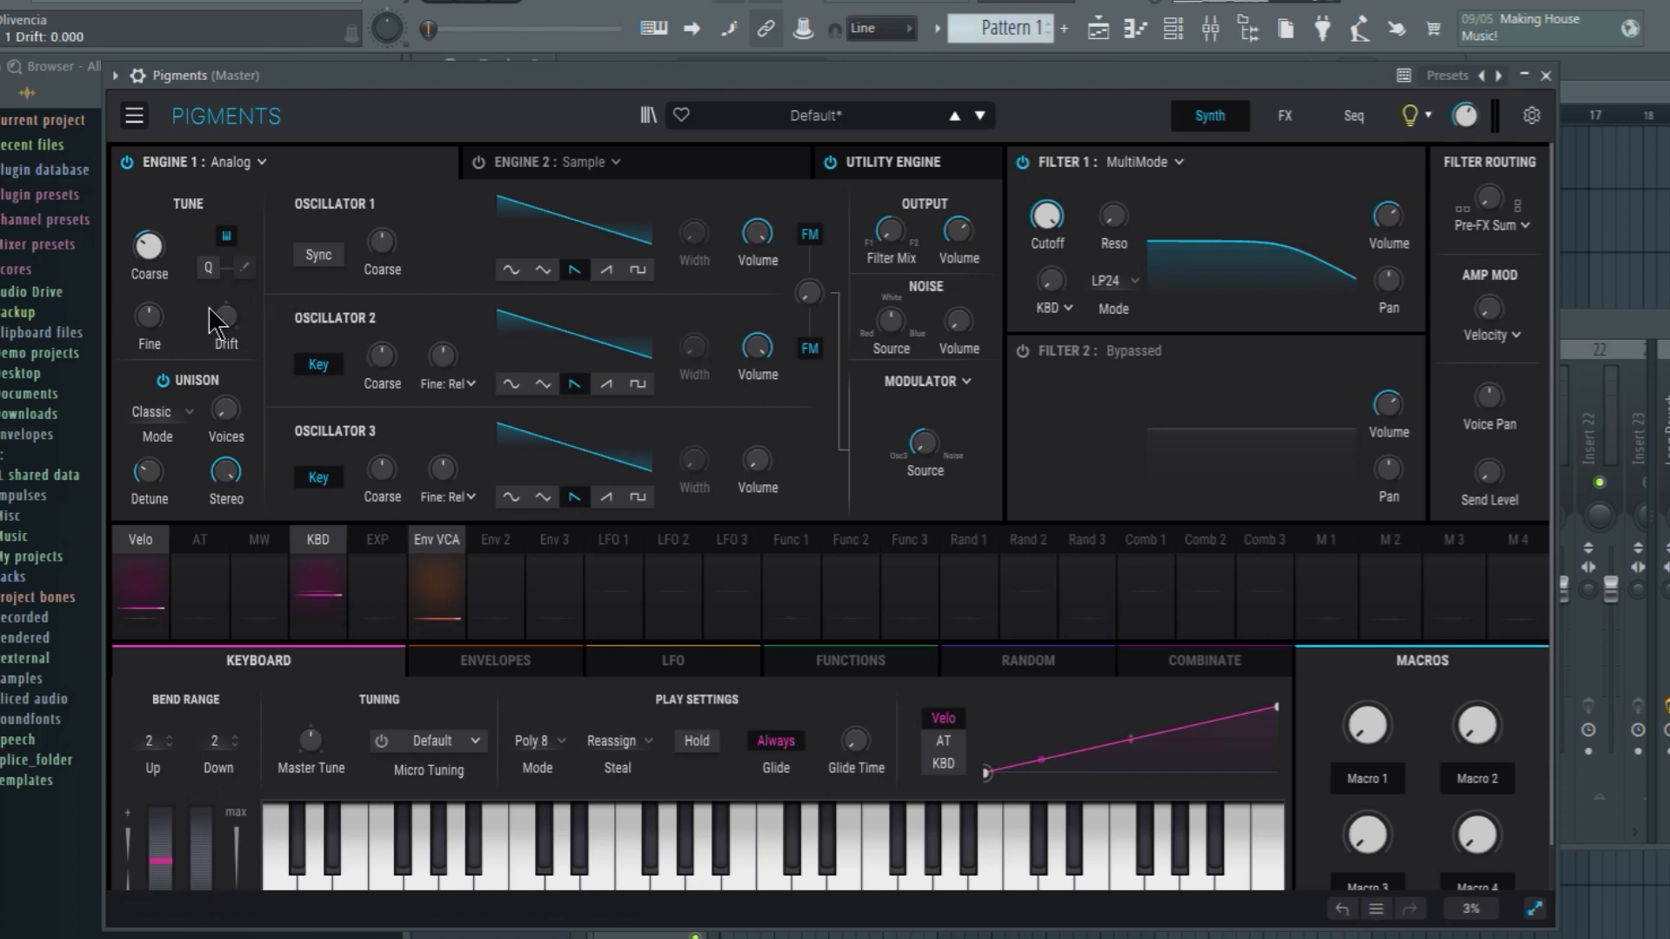
drag(442, 355, 443, 344)
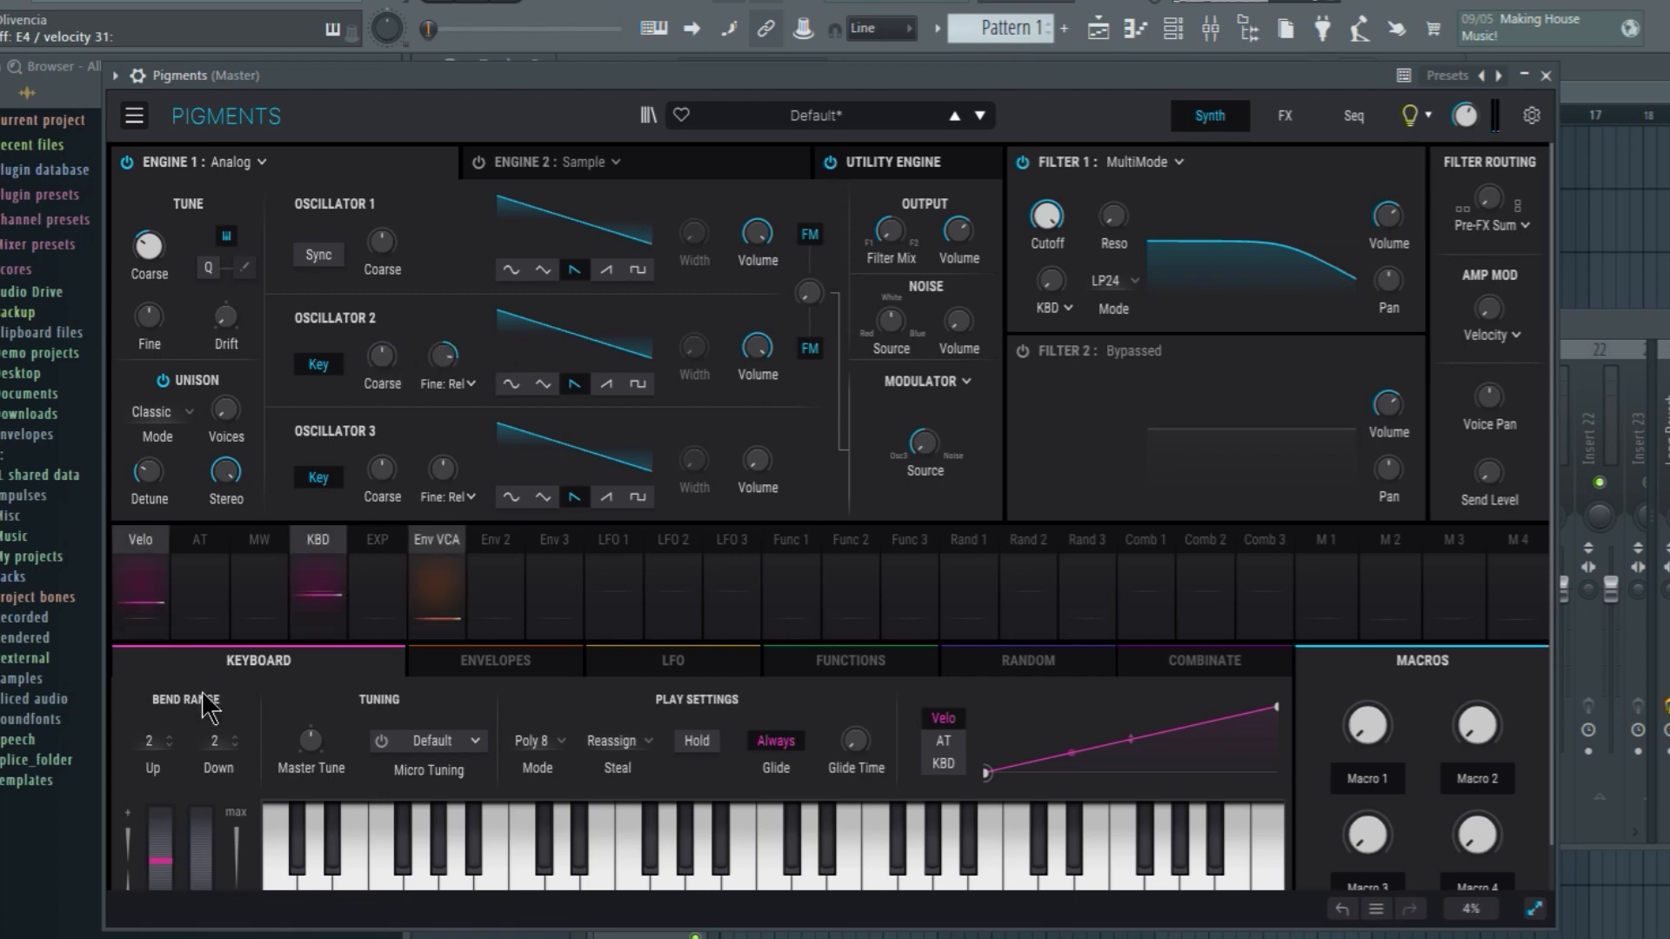
Enlarge the synth window to show the whole keyboard section and set the upward pitch bend range to 12
drag(177, 87, 170, 56)
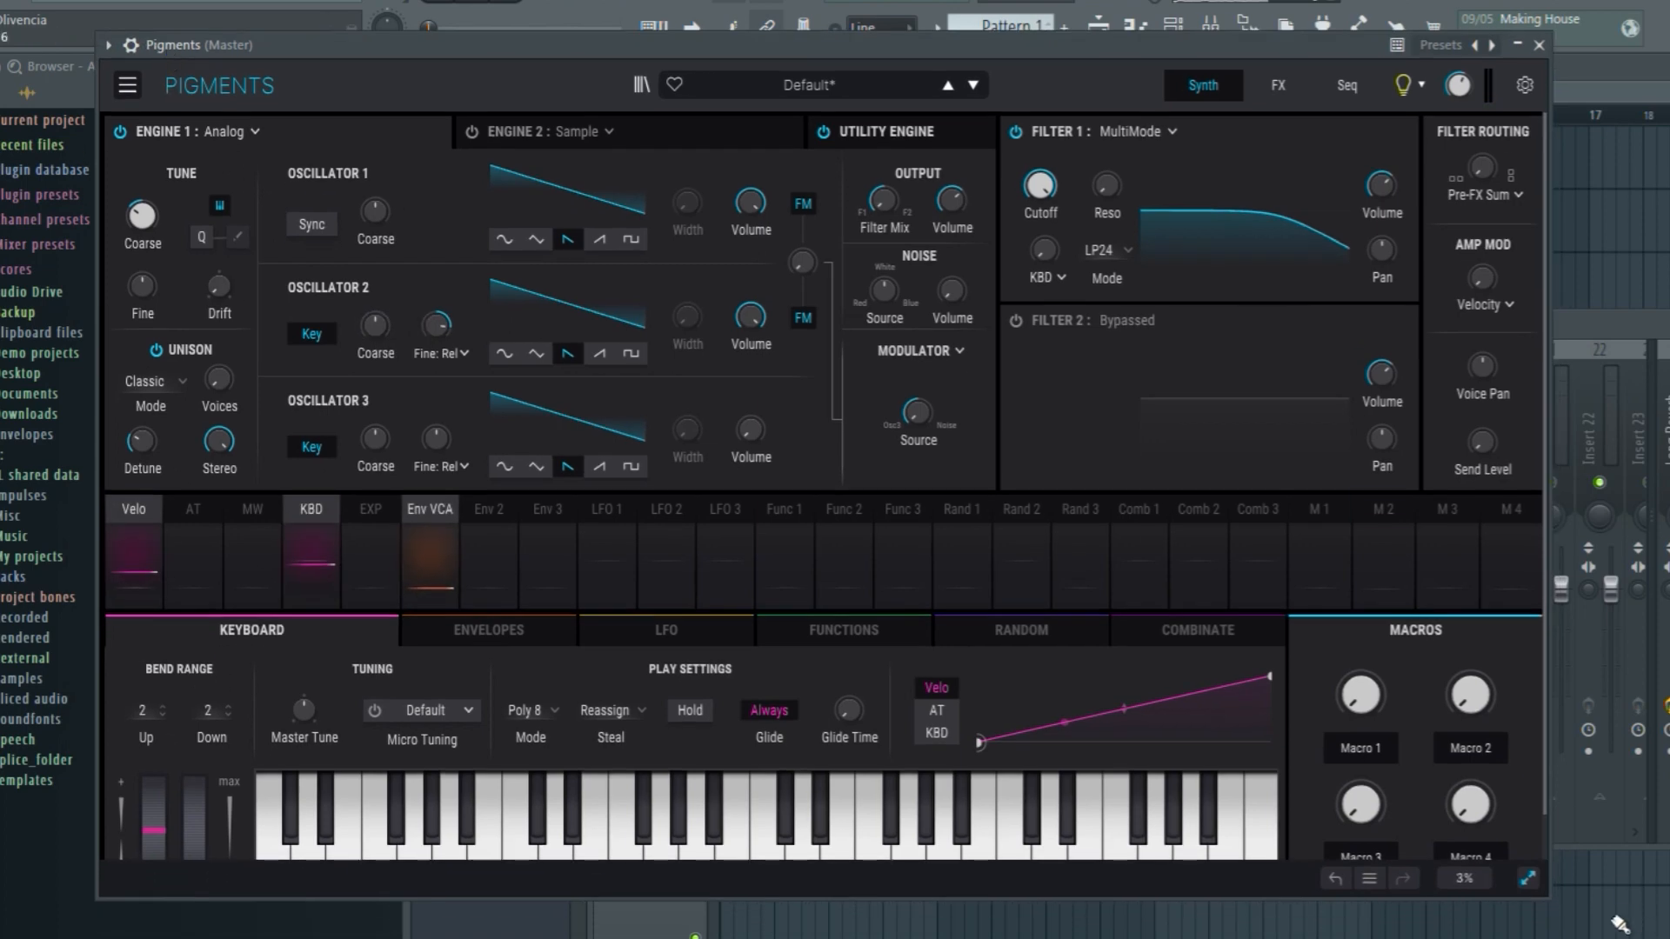
drag(1527, 879, 1563, 926)
drag(157, 707, 157, 678)
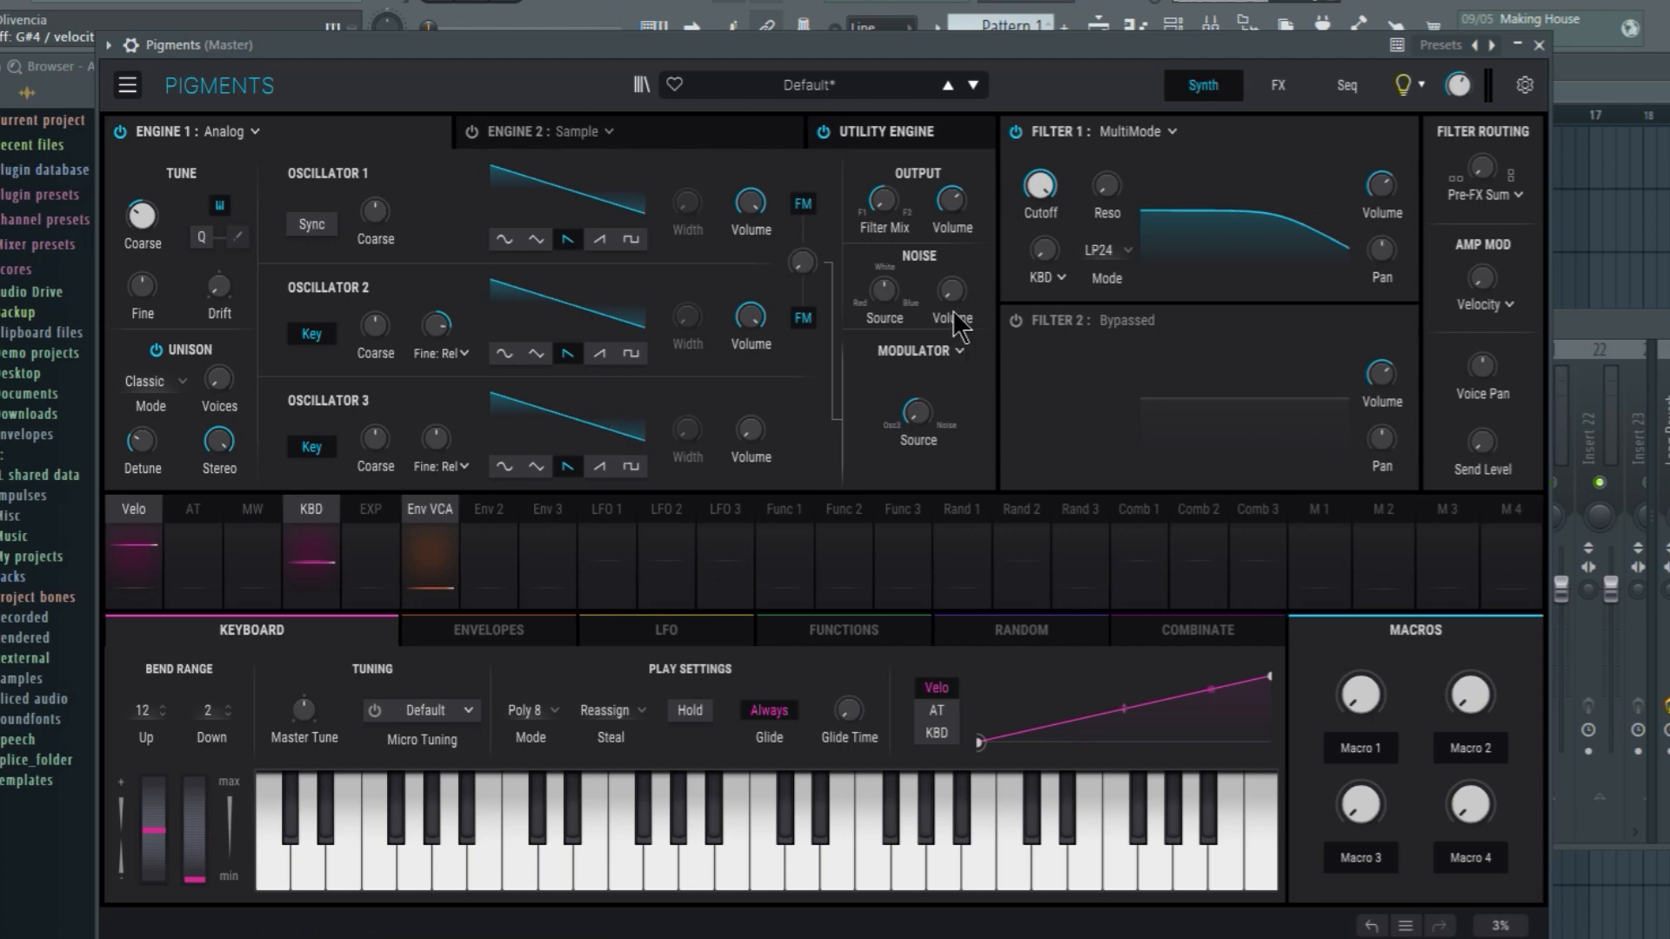
Blend in a little noise by setting the Engine 1 noise volume to about -49 dB
mouse_move(957, 311)
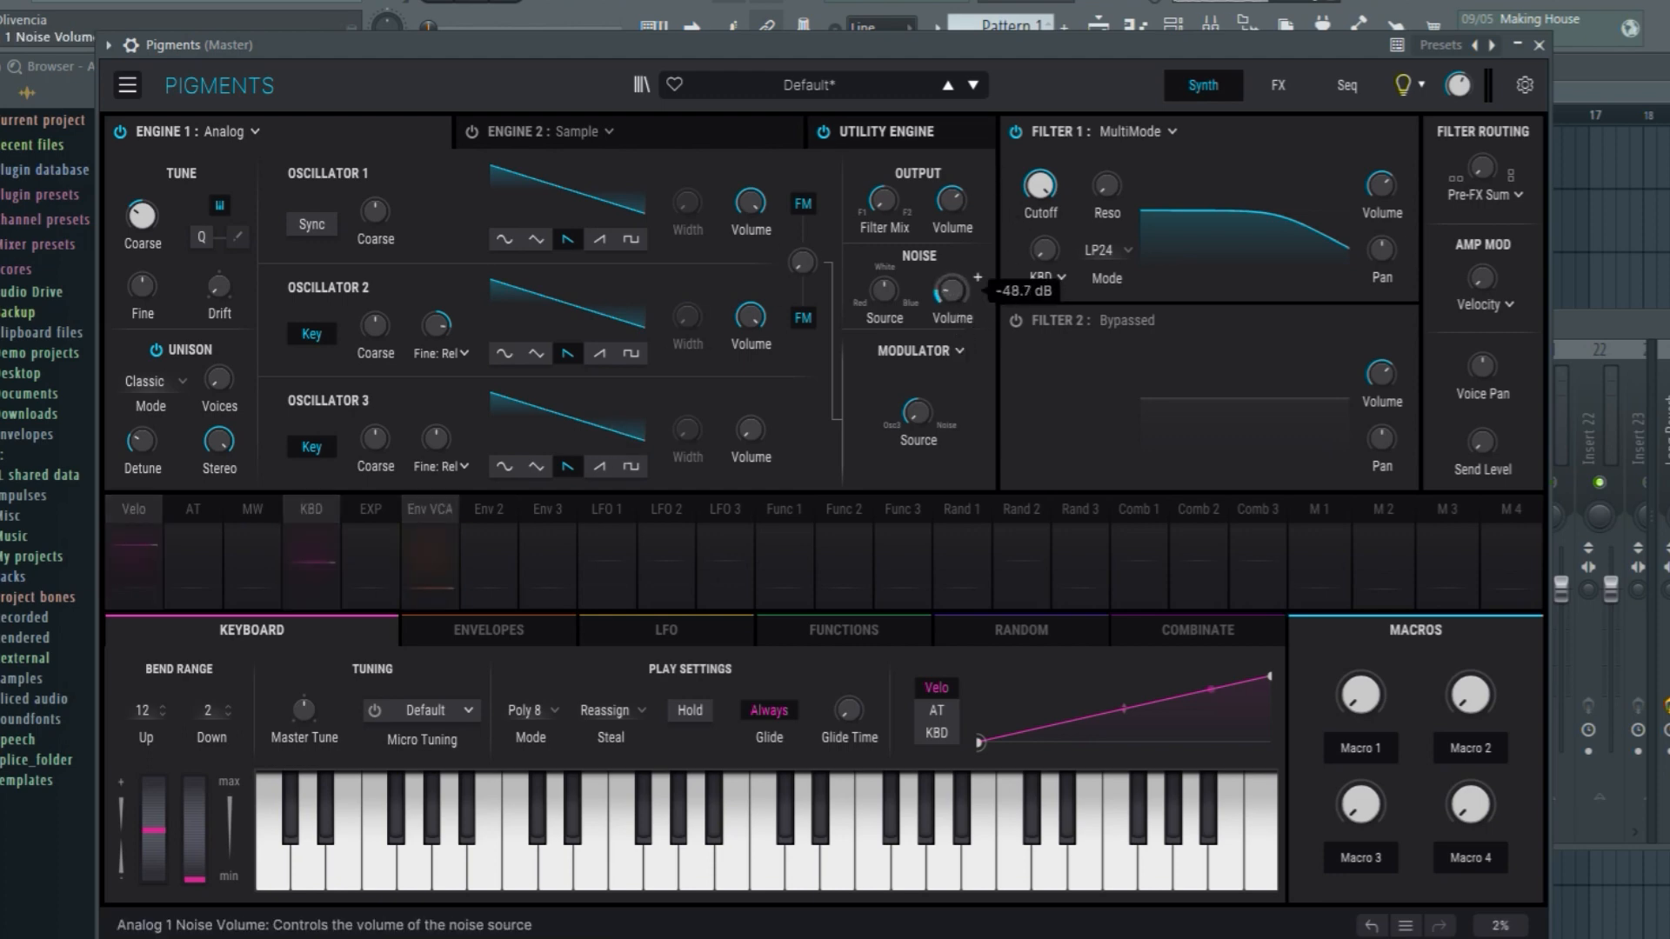
drag(952, 290, 959, 290)
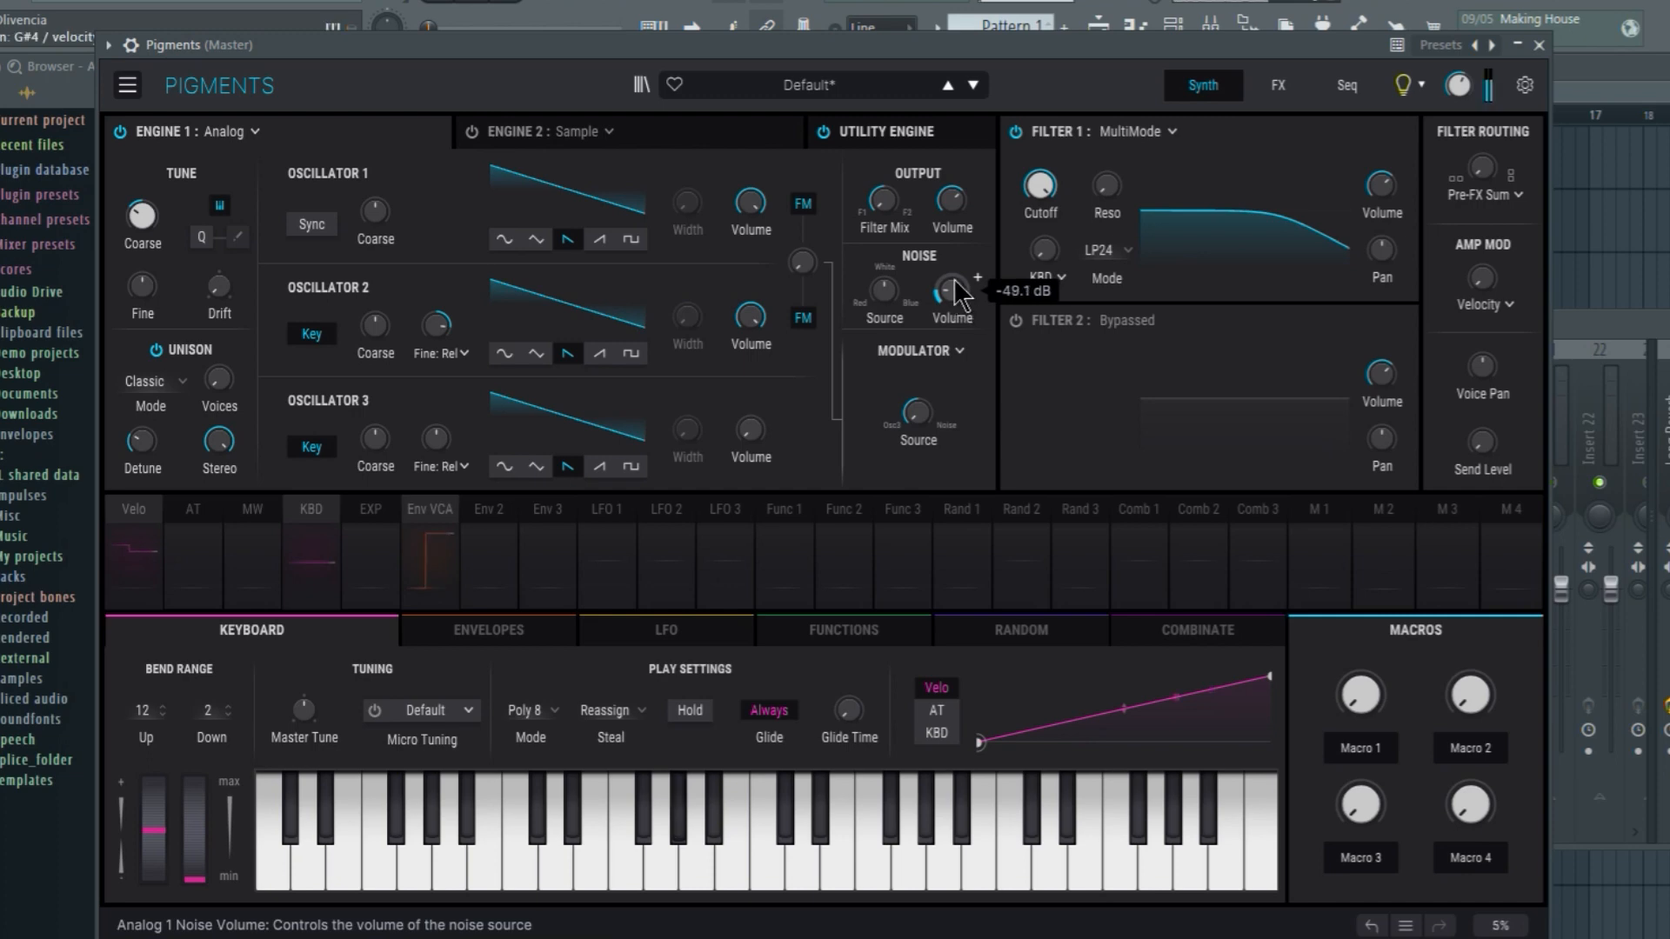
Replace the Delay in FX A with a Tape-type Distortion and set its drive to 48 dB
click(1292, 92)
click(517, 131)
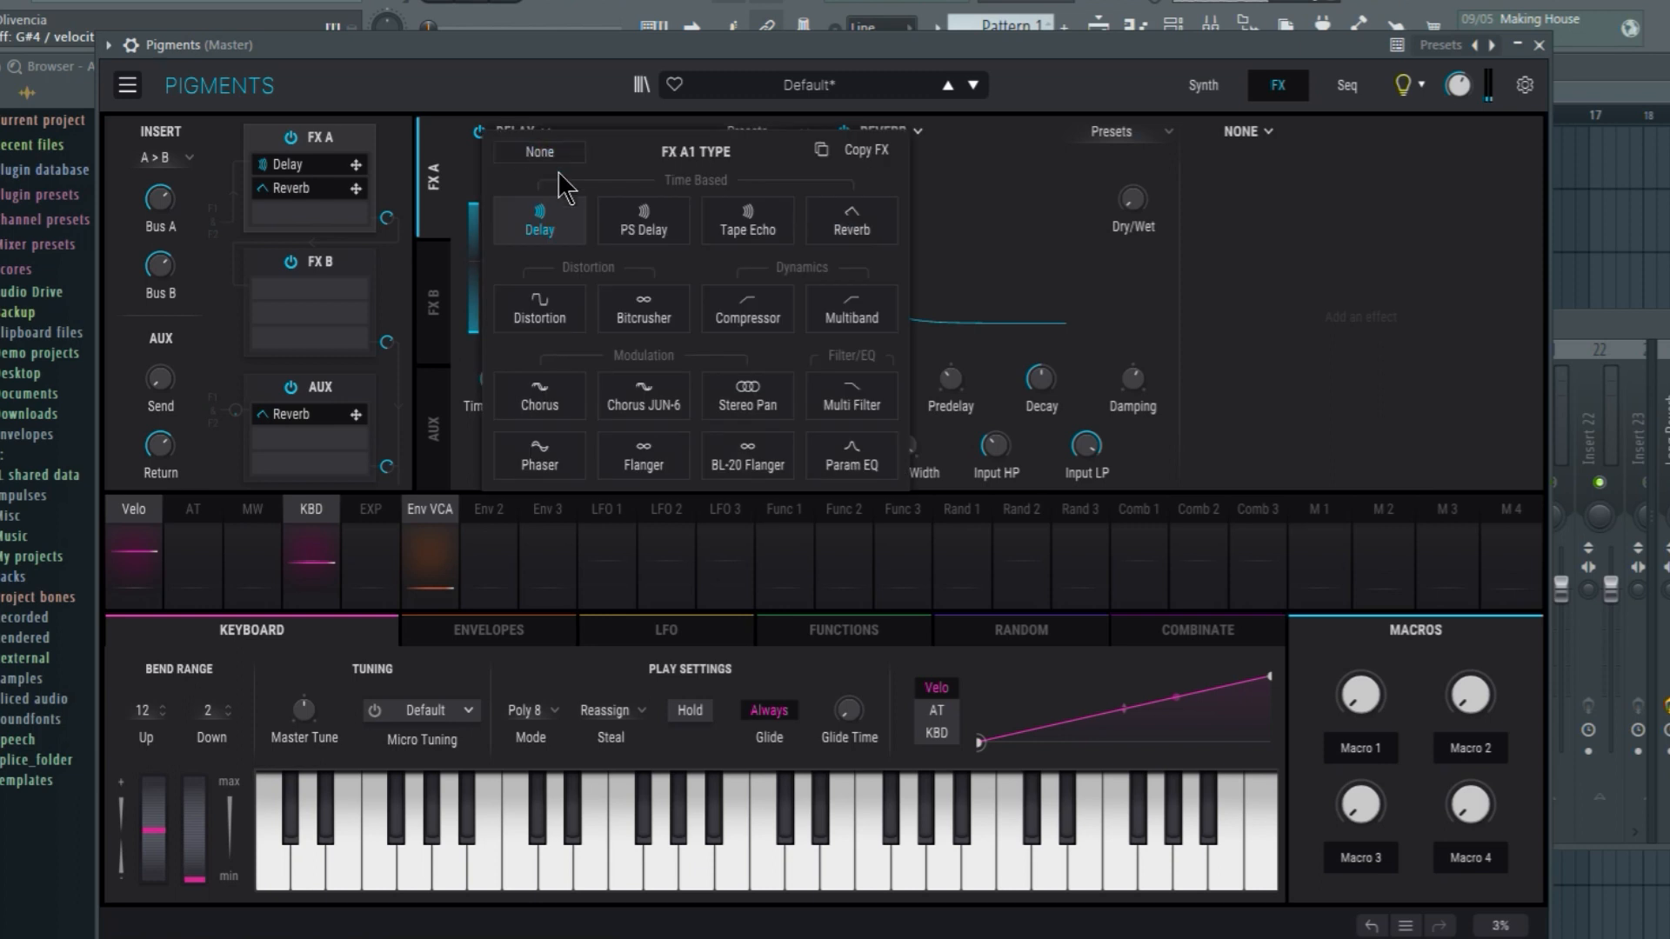
click(569, 315)
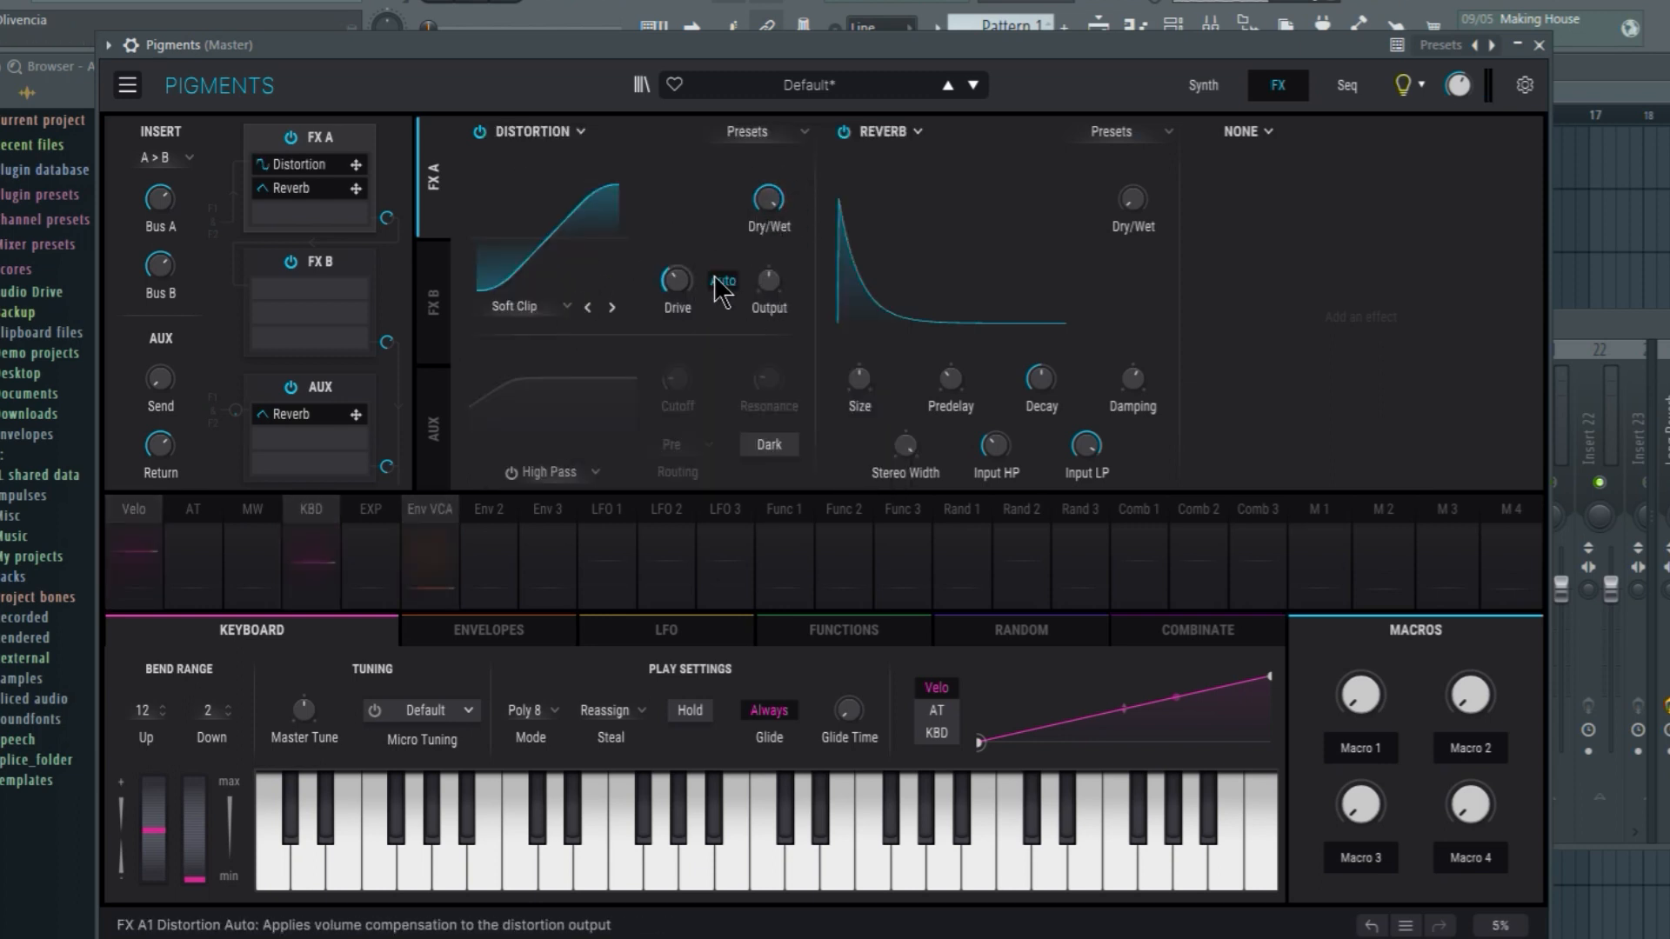
mouse_move(769, 280)
drag(769, 280, 676, 247)
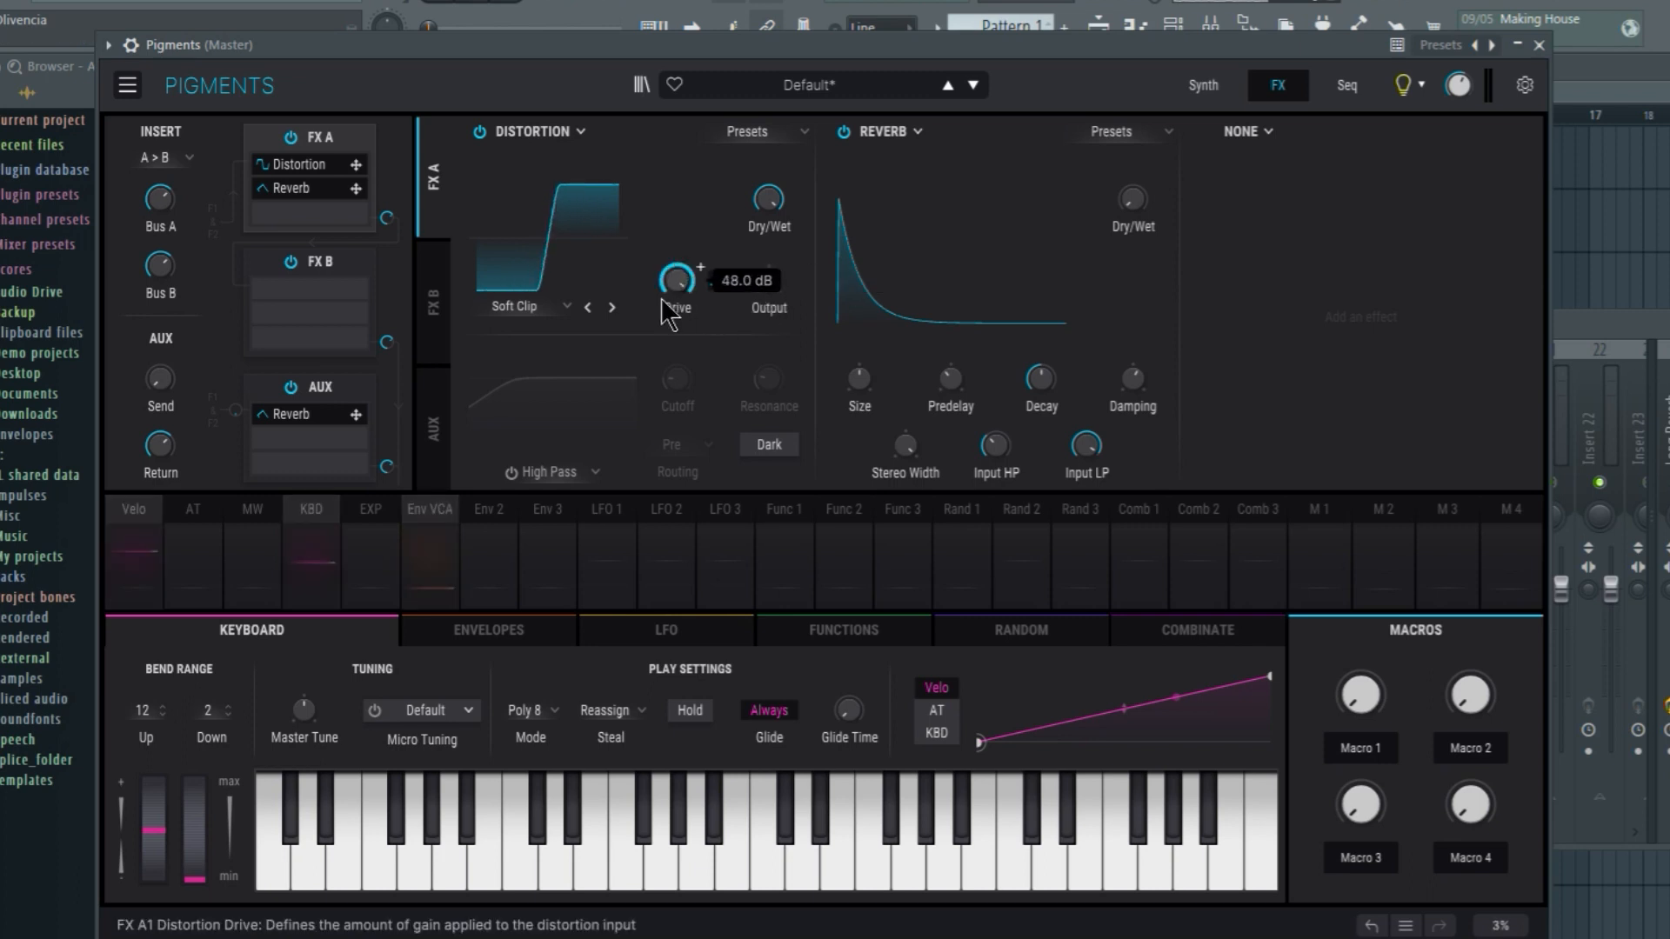
click(514, 310)
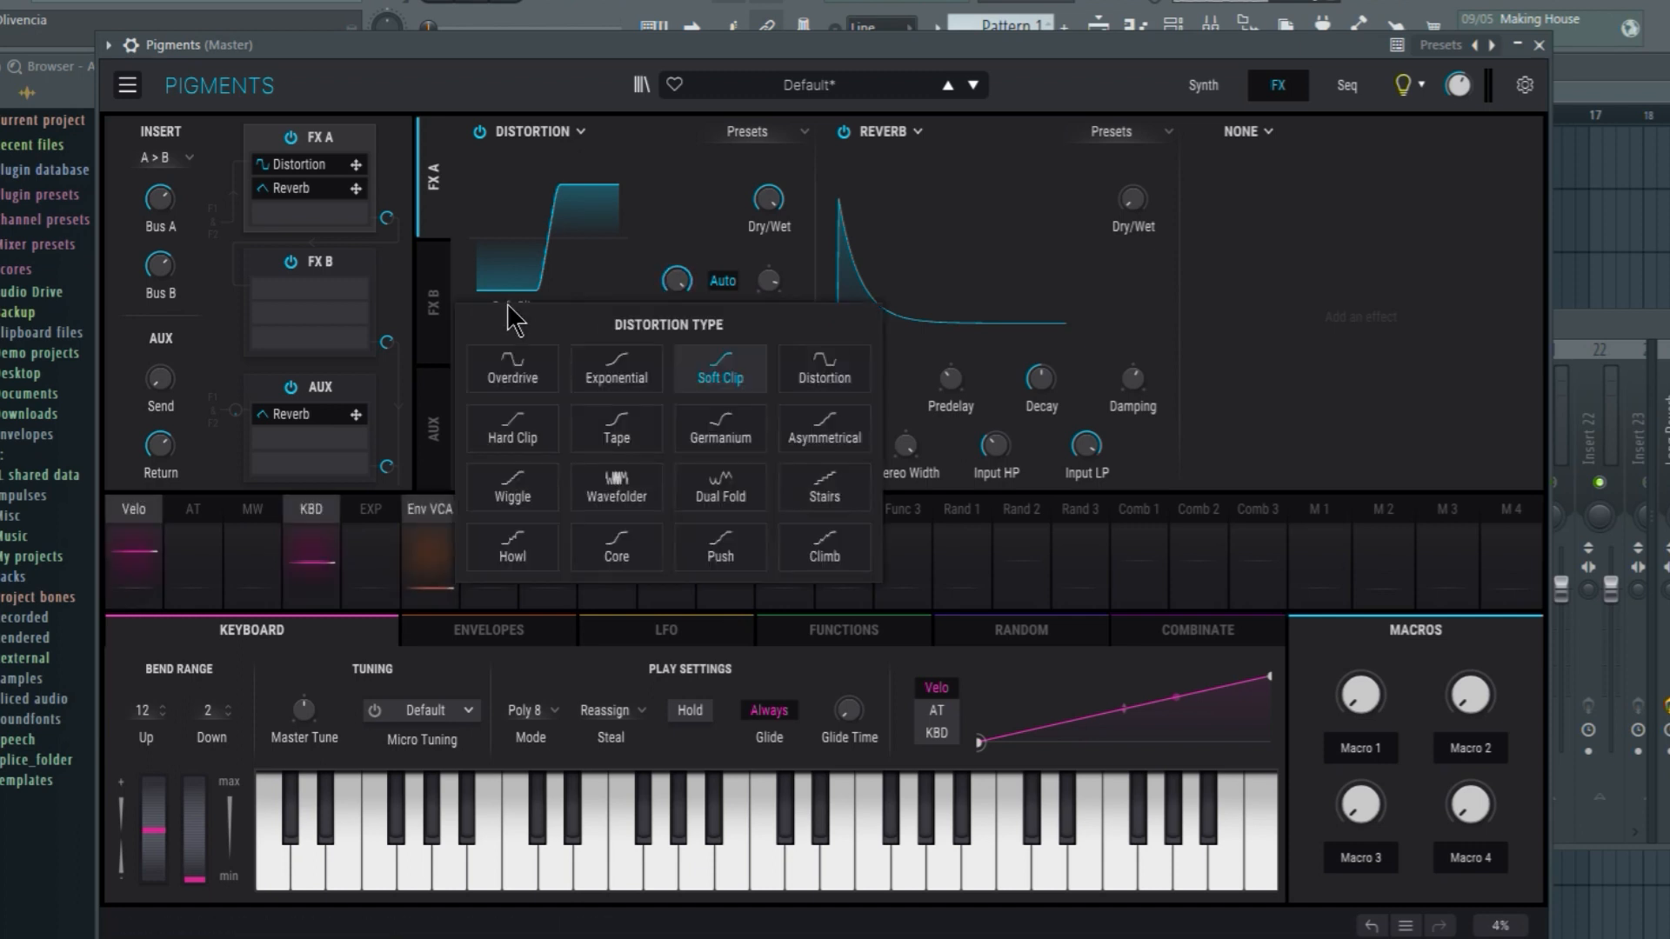
click(614, 422)
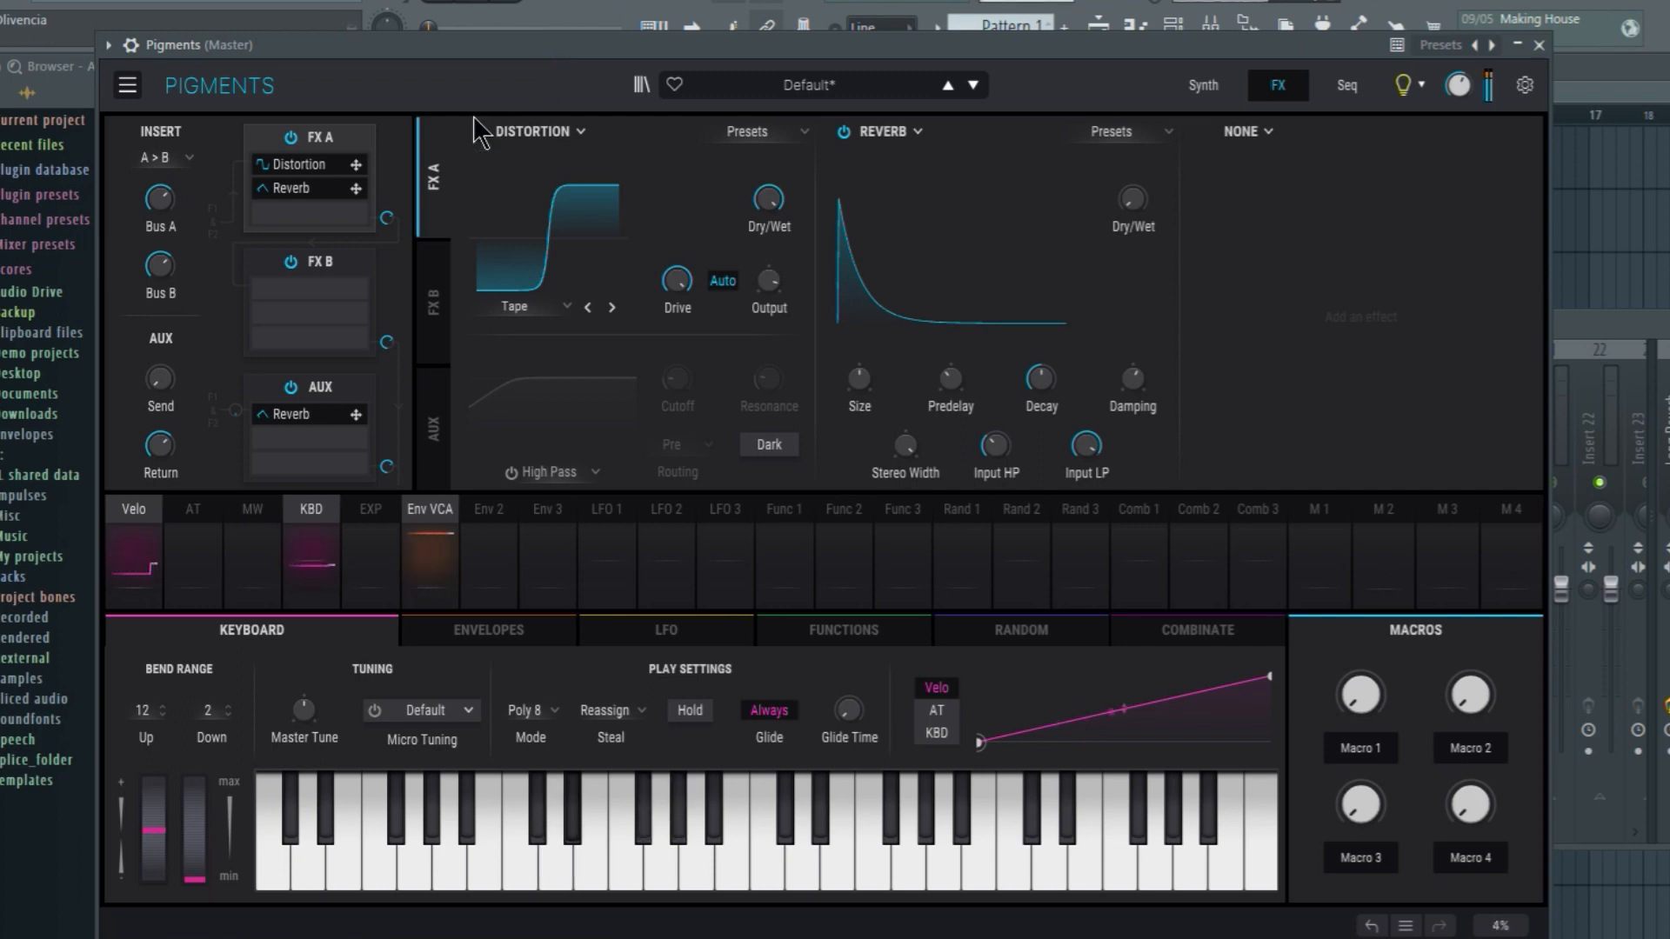
Replace the Reverb in FX A with a Chorus and load its Ensemble preset
click(896, 132)
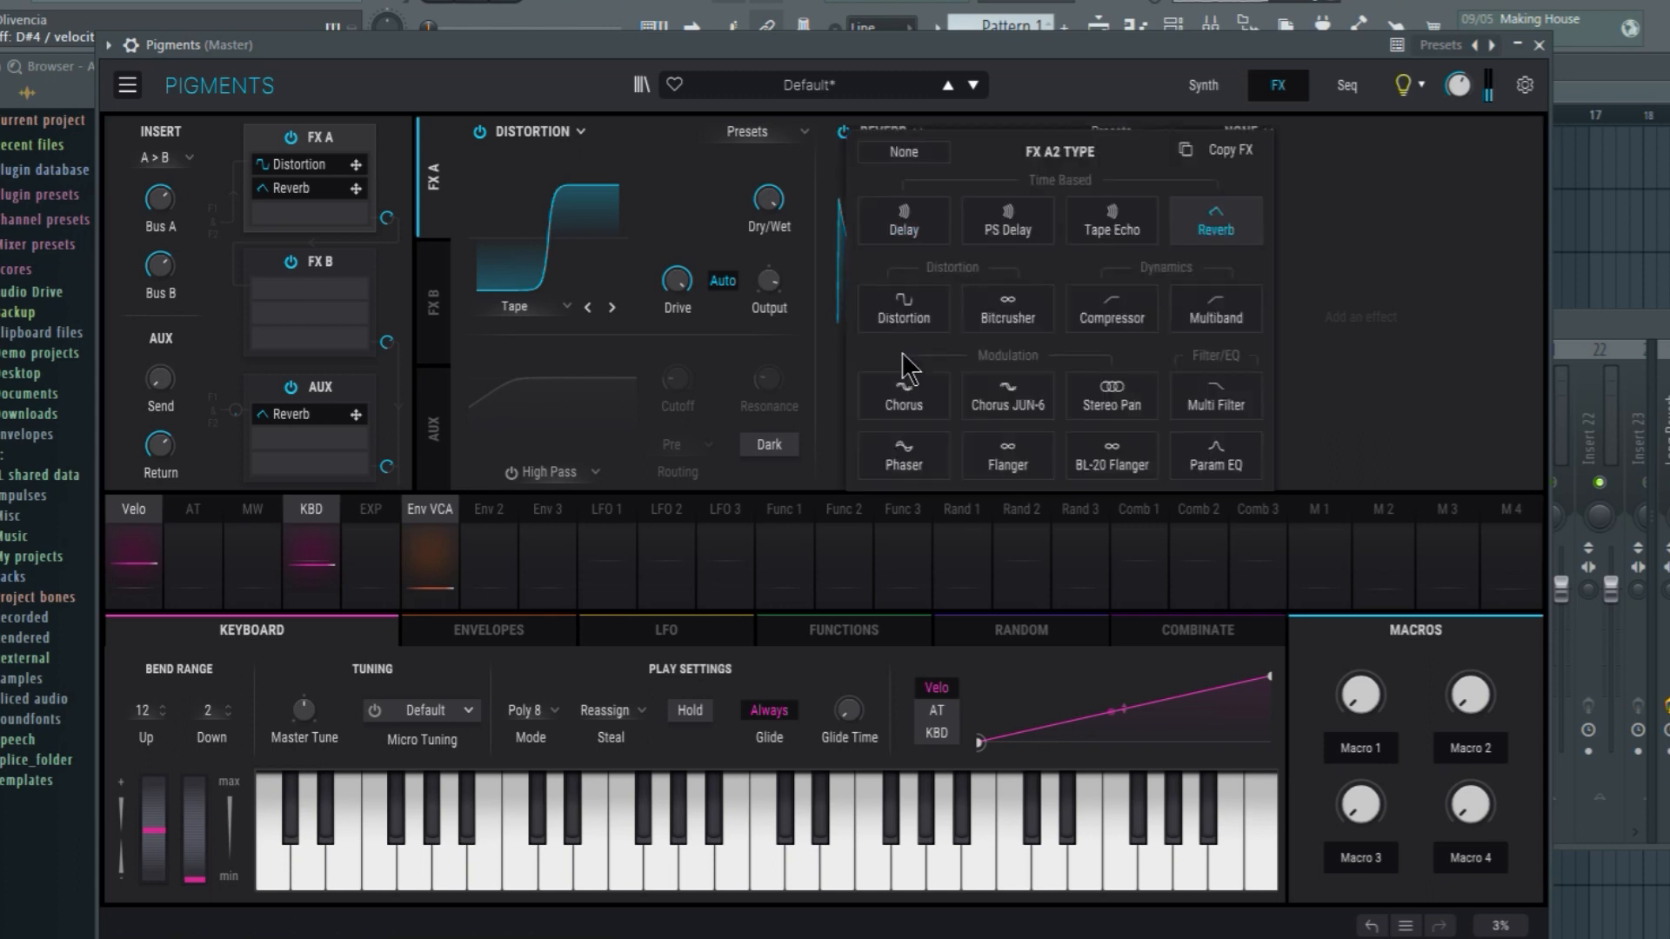
click(903, 395)
click(1130, 137)
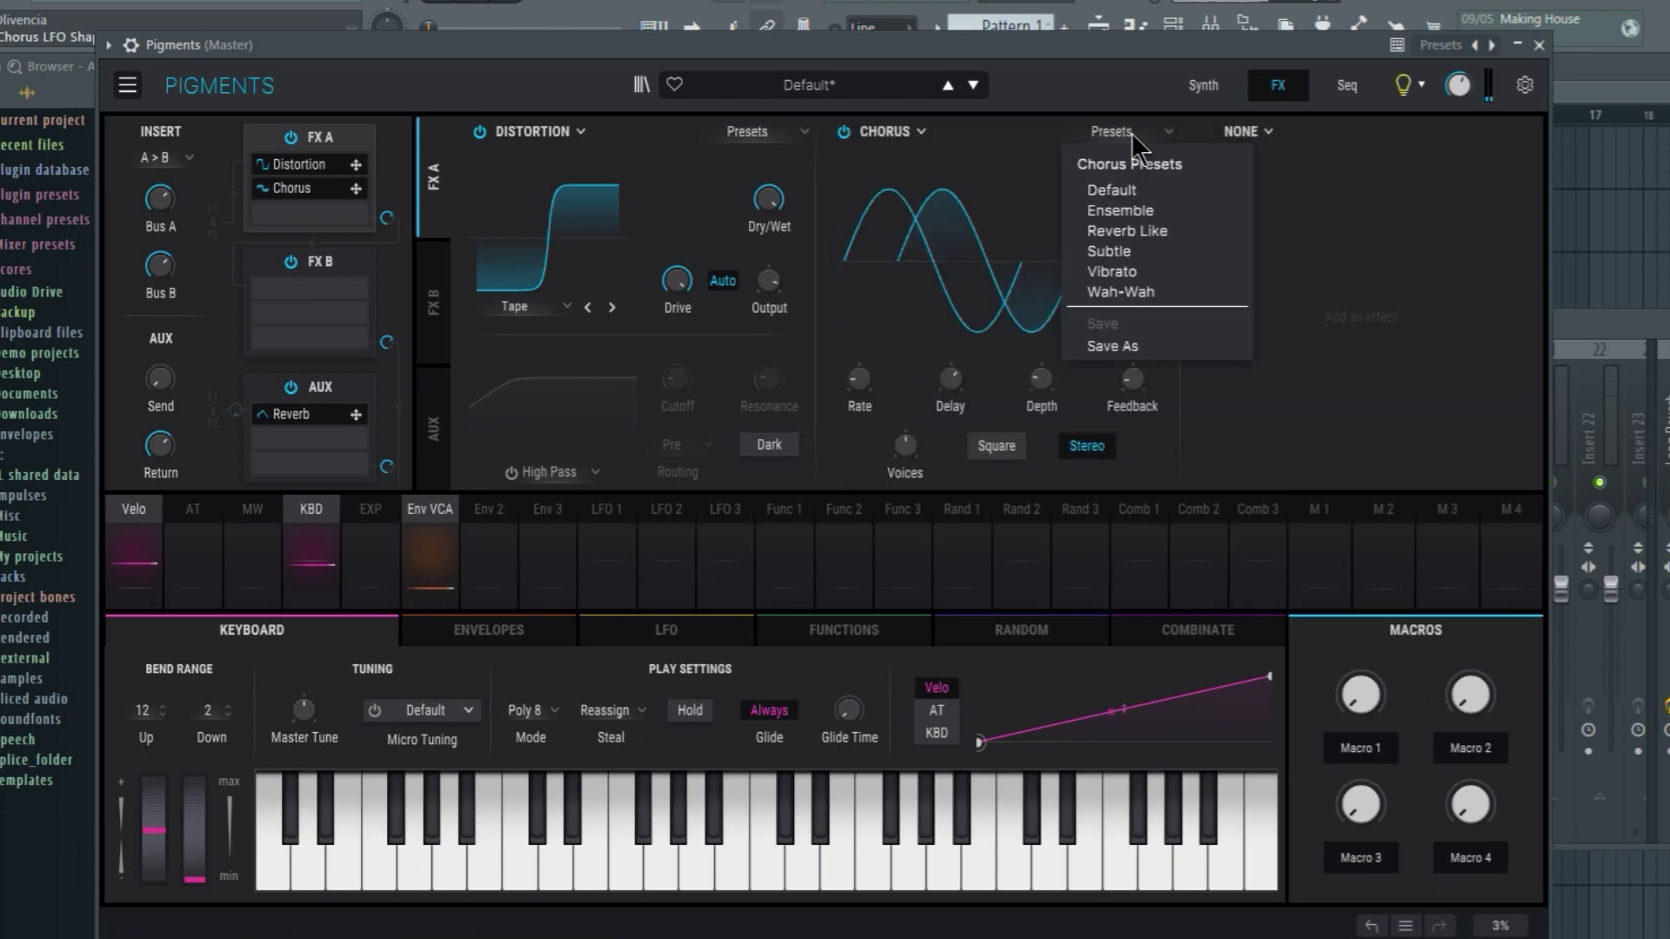
click(1131, 211)
Reorder FX A so the Chorus comes before the Distortion, and lower the Chorus dry/wet mix
drag(301, 190, 310, 163)
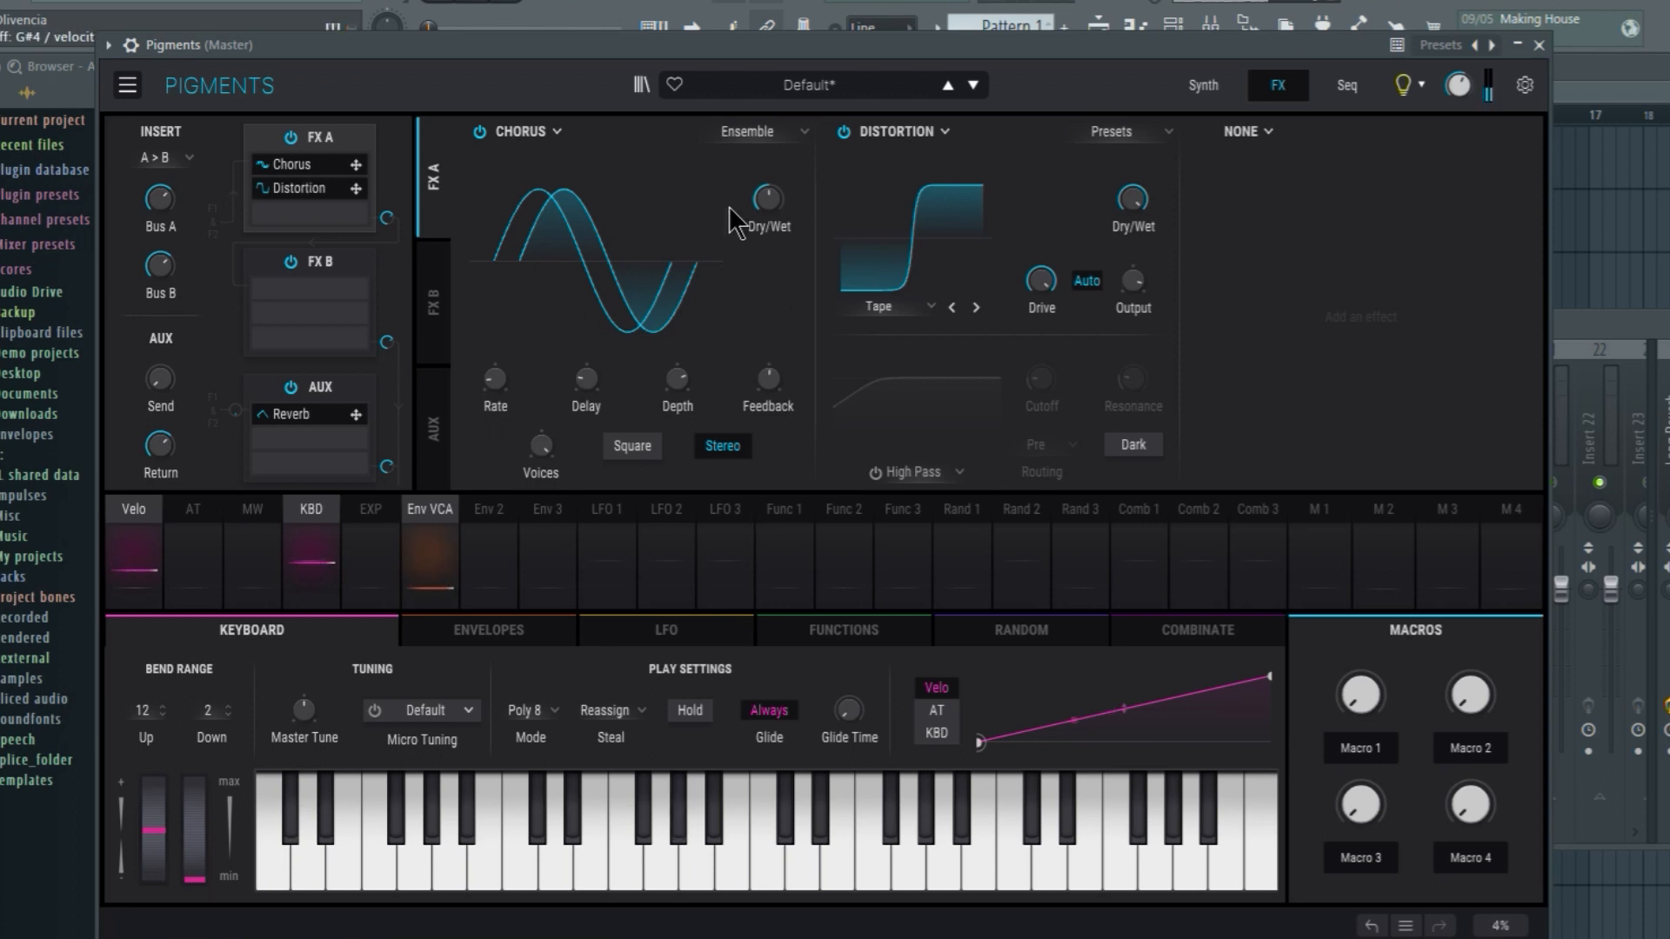
click(767, 199)
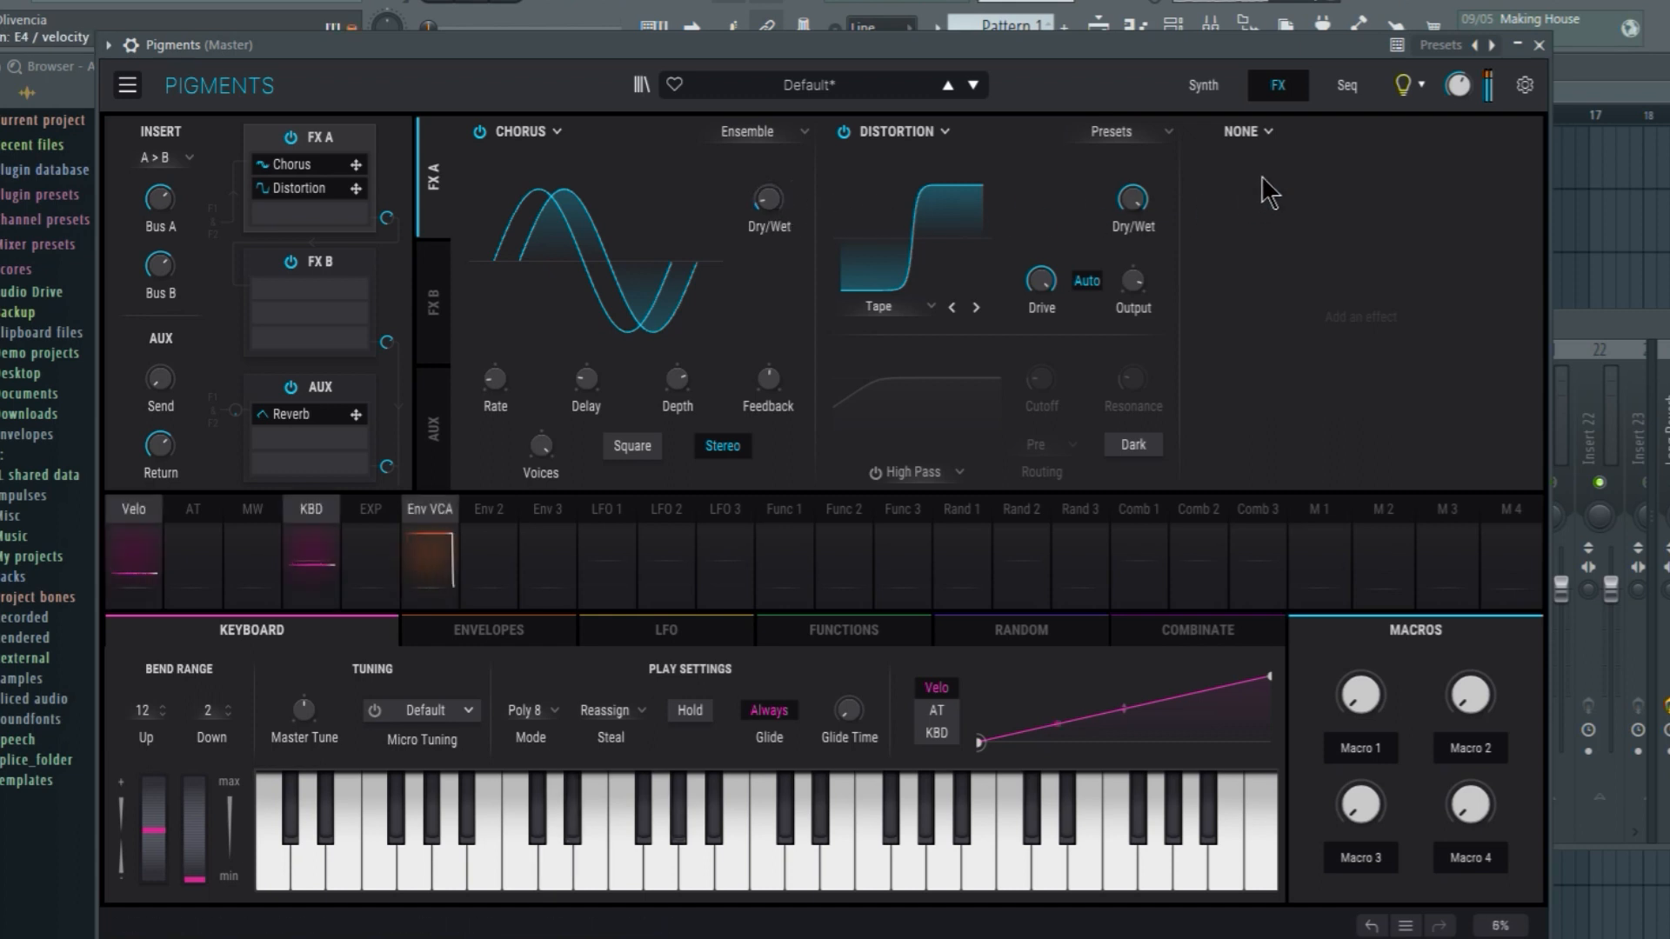
Add a Multi Filter to the first slot of FX B and set its mode to BP
click(361, 265)
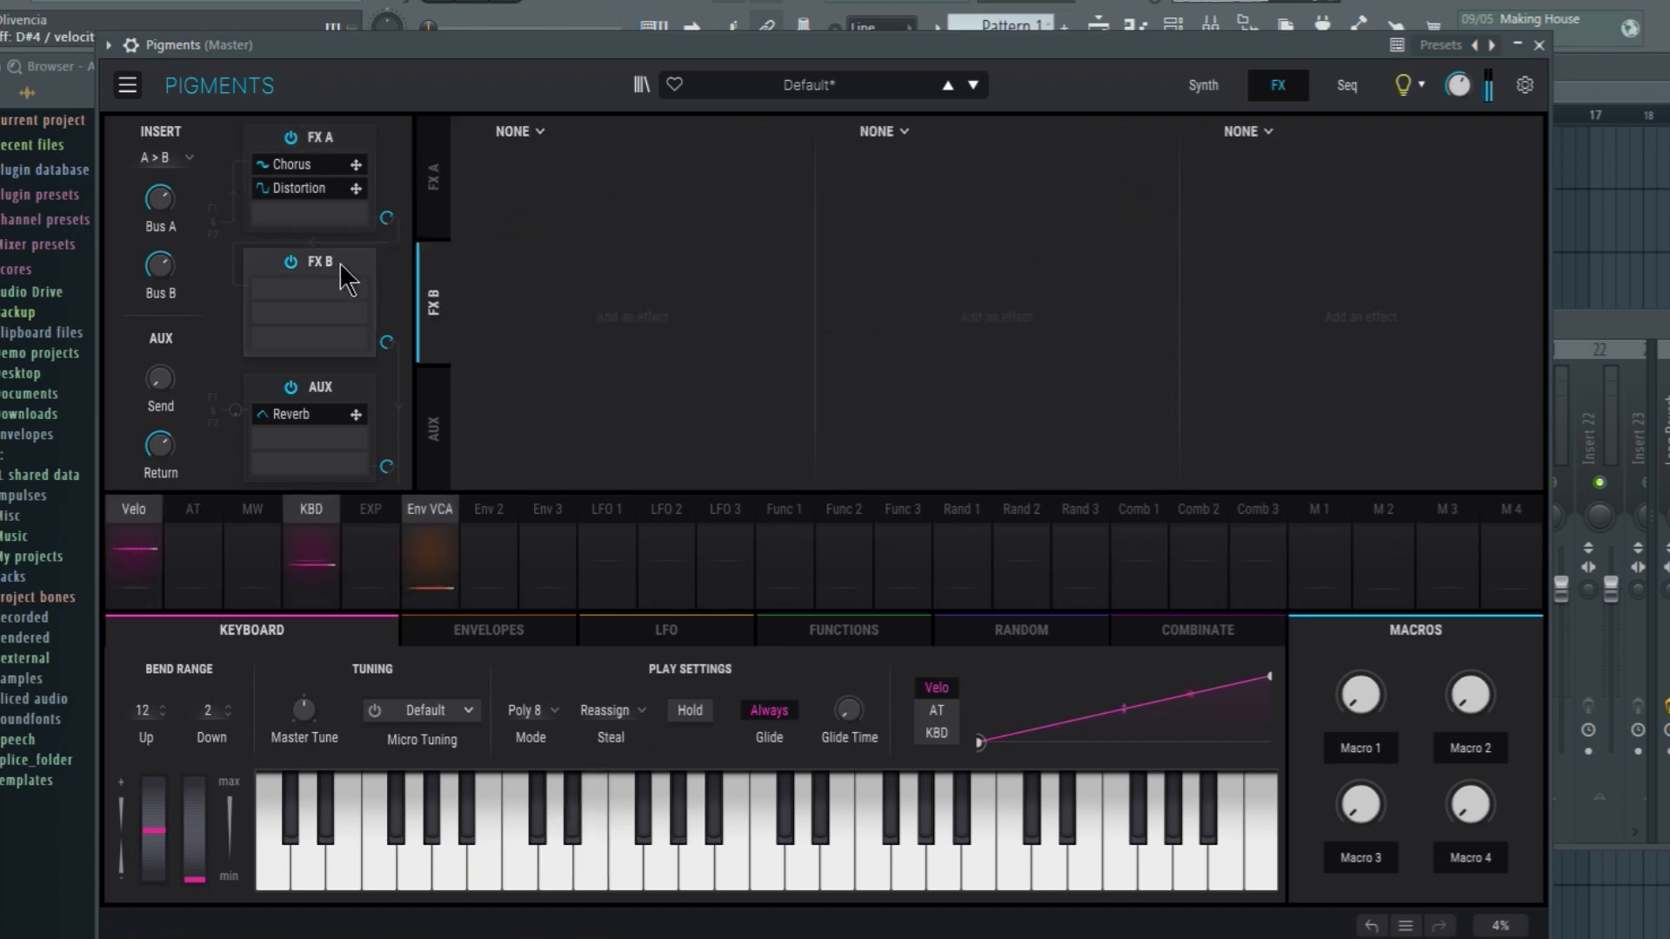
click(539, 132)
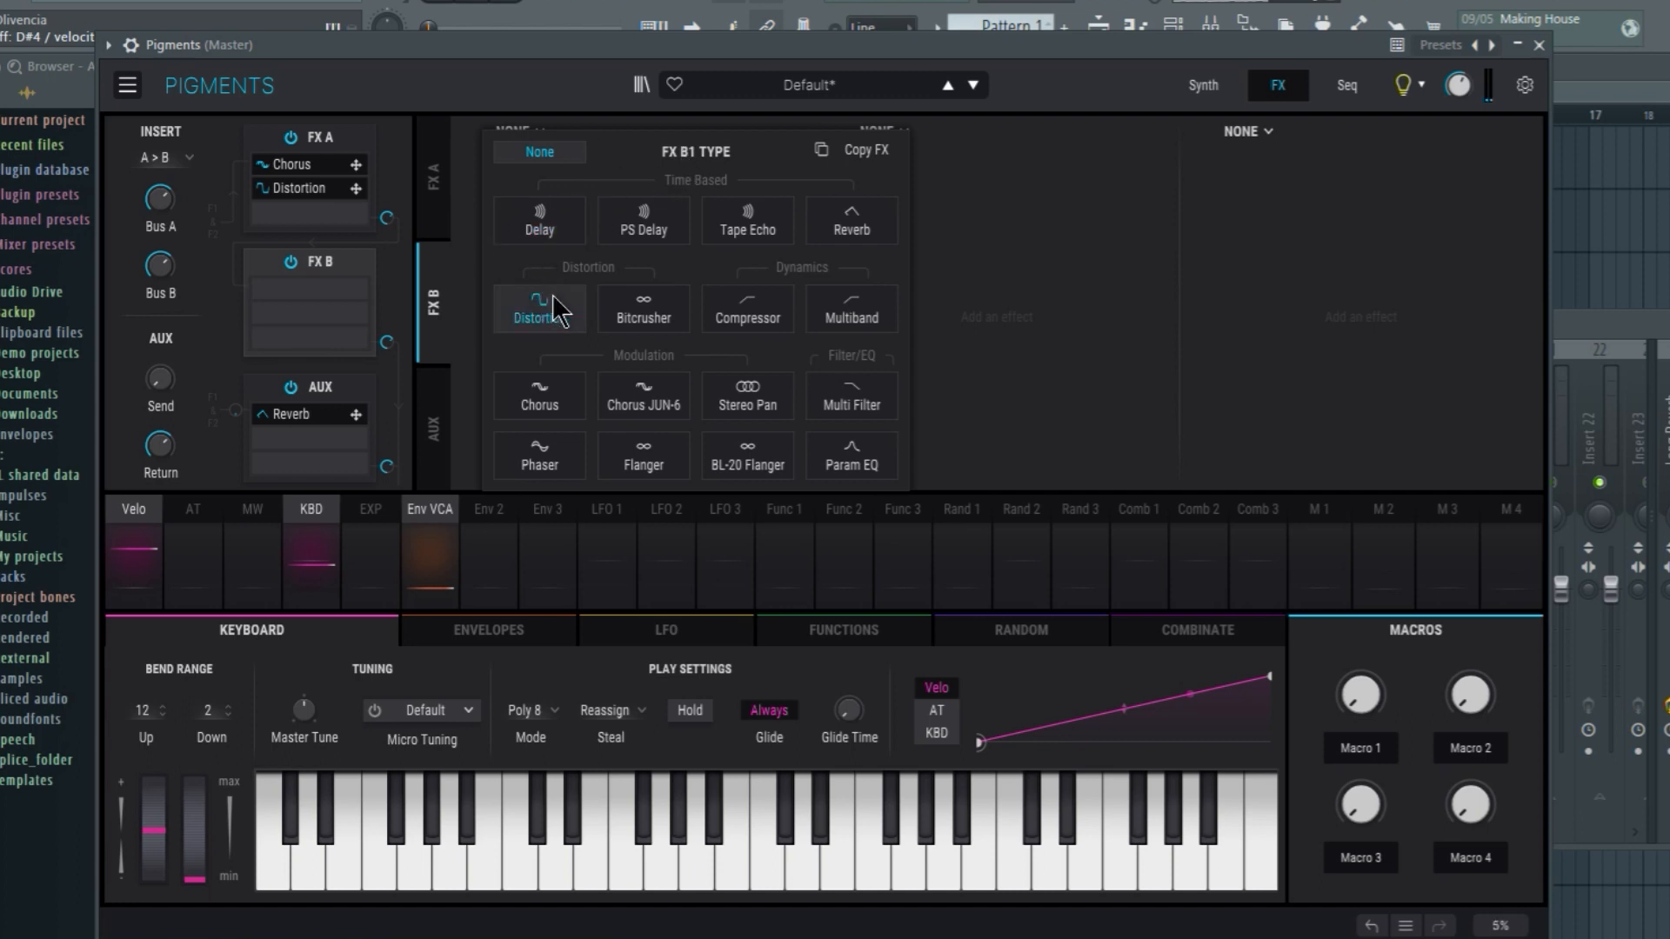
click(869, 395)
click(494, 409)
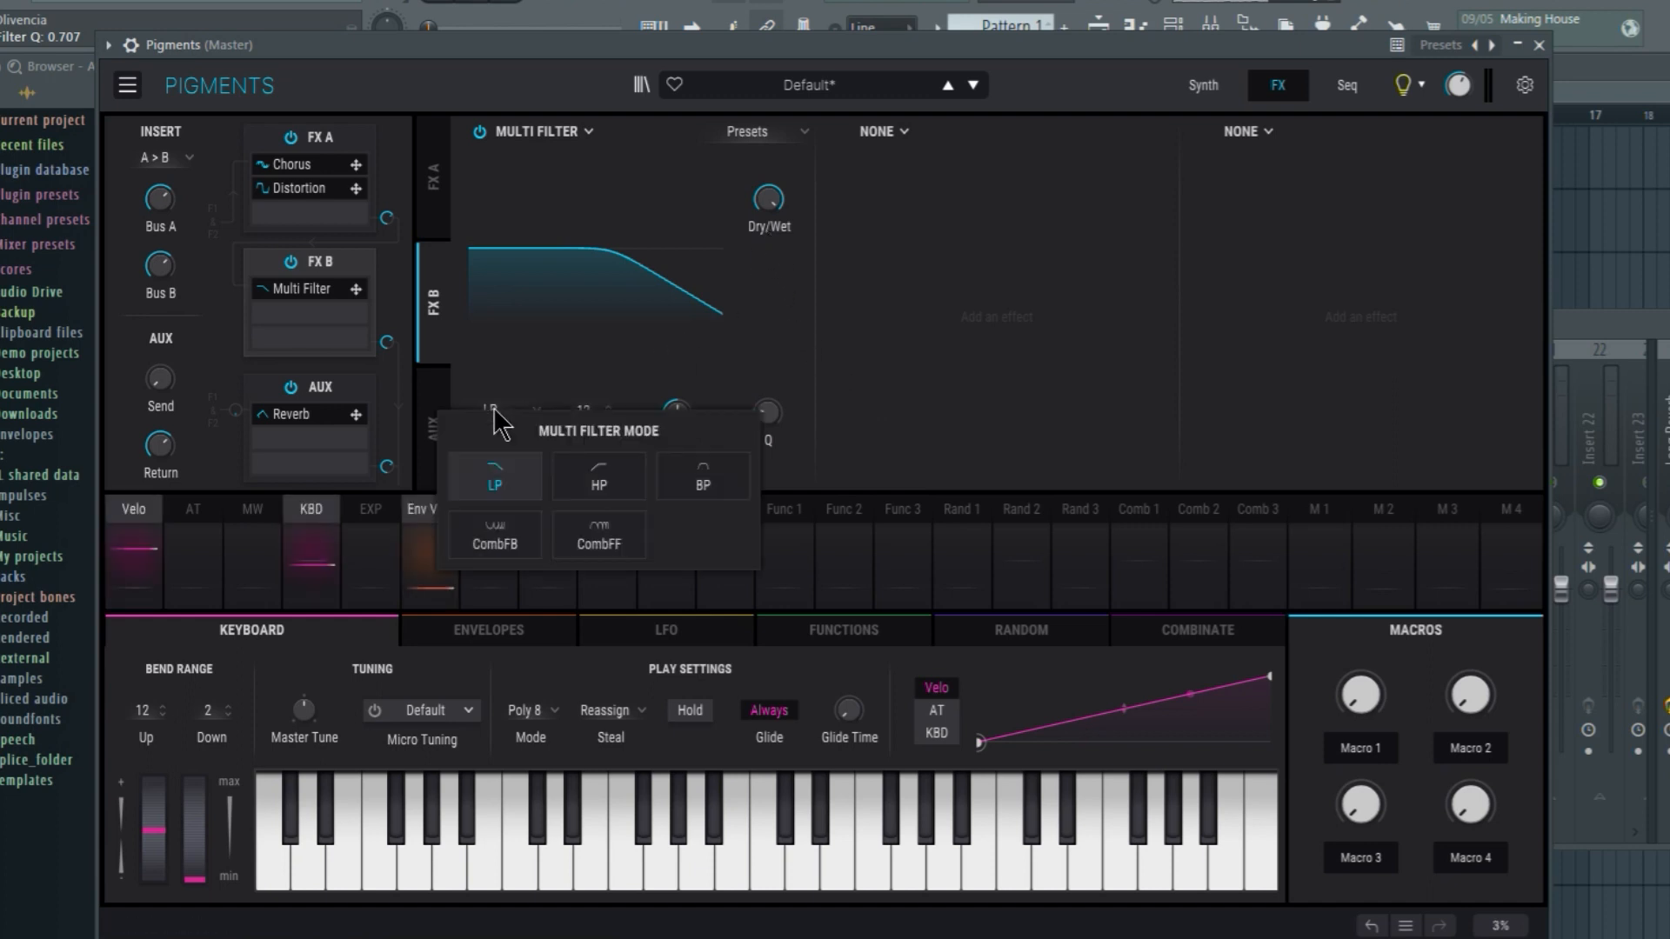
click(674, 487)
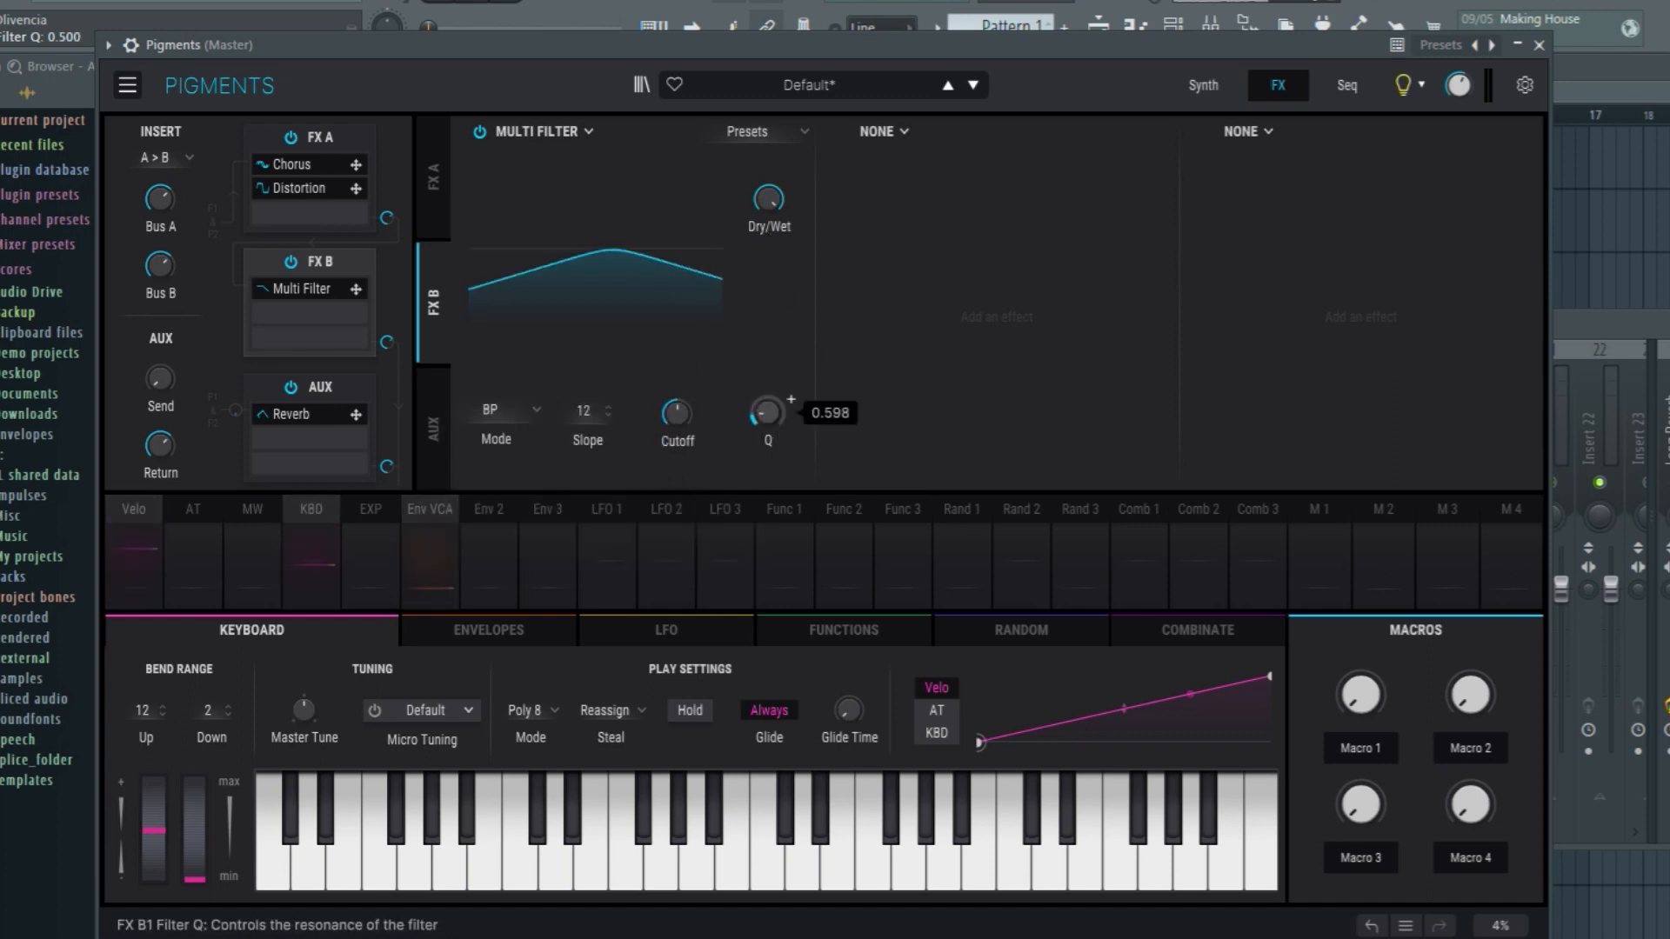
Set the band-pass Multi Filter's Q to 0.500 and its cutoff to about 1.8 kHz
drag(767, 412, 791, 399)
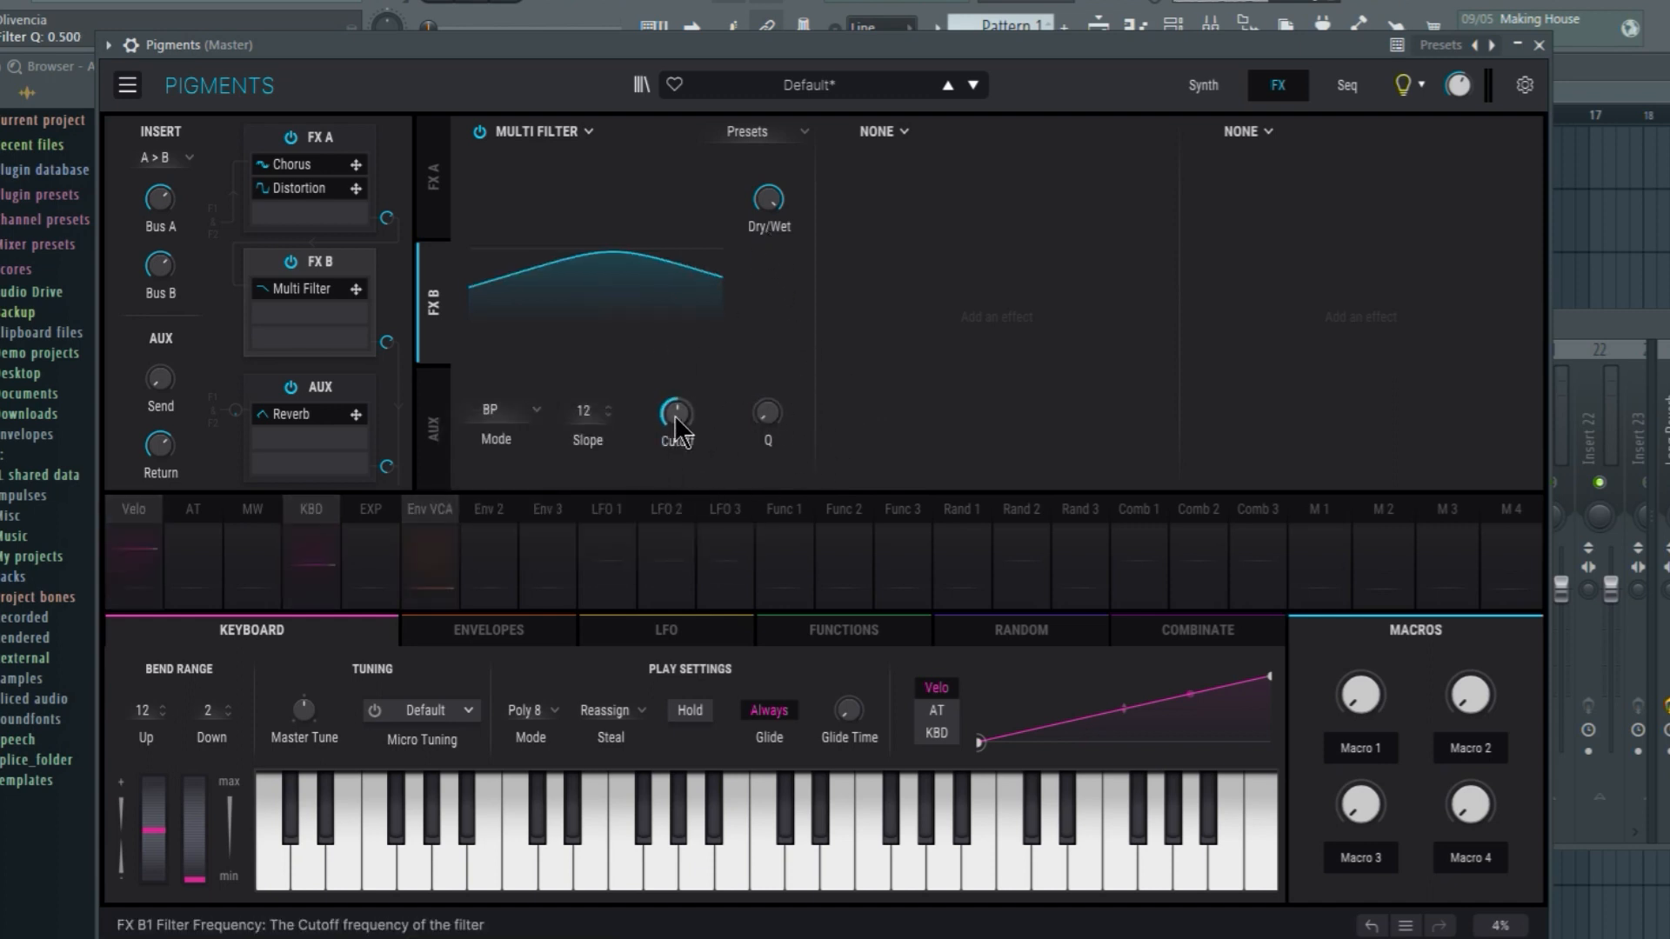
drag(677, 416, 700, 396)
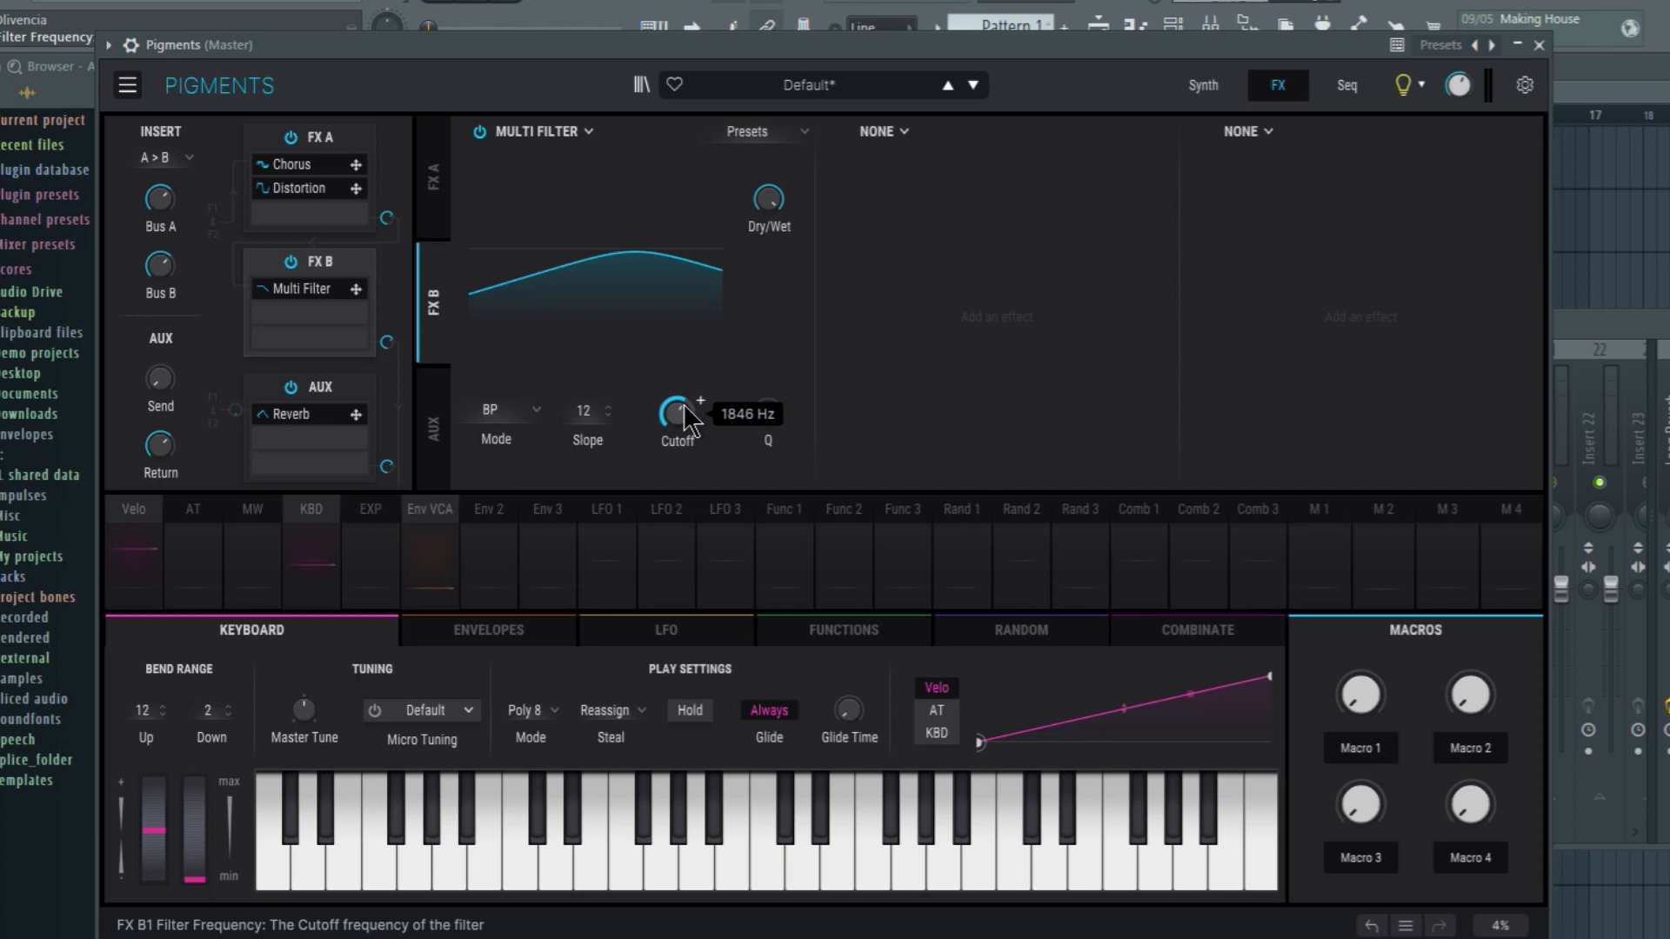
mouse_move(680, 412)
mouse_down()
mouse_move(681, 377)
mouse_move(680, 424)
mouse_move(680, 410)
mouse_up()
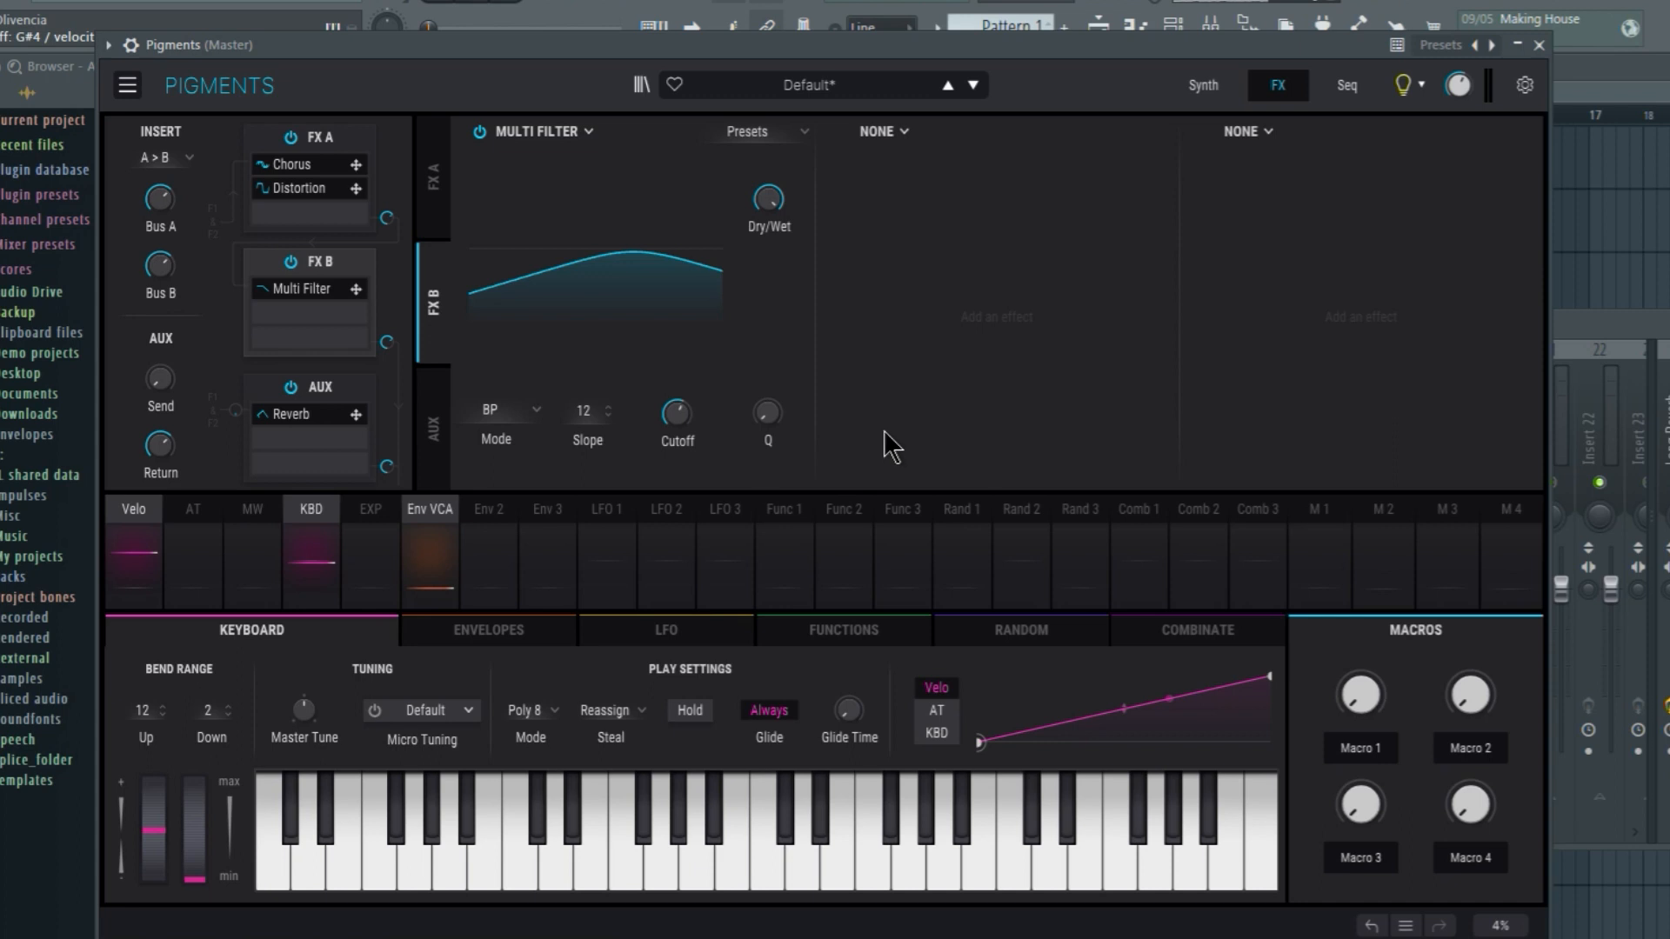
Add a Multiband compressor to the second slot of FX B and load its OPP preset
click(897, 132)
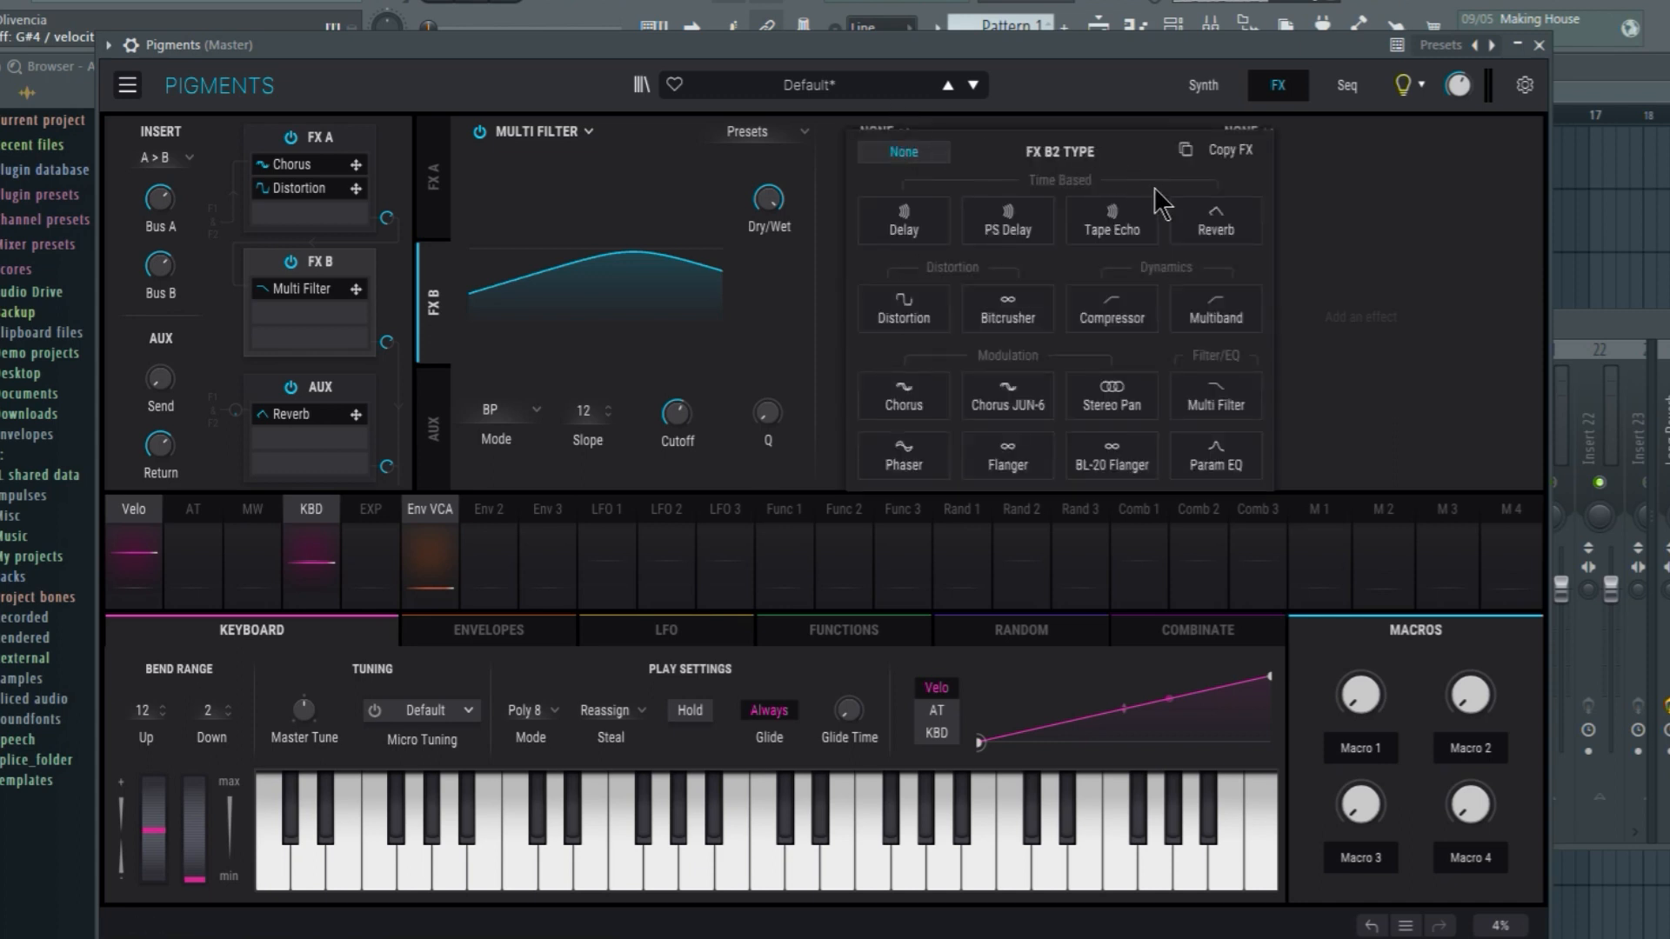
click(1203, 315)
click(1118, 131)
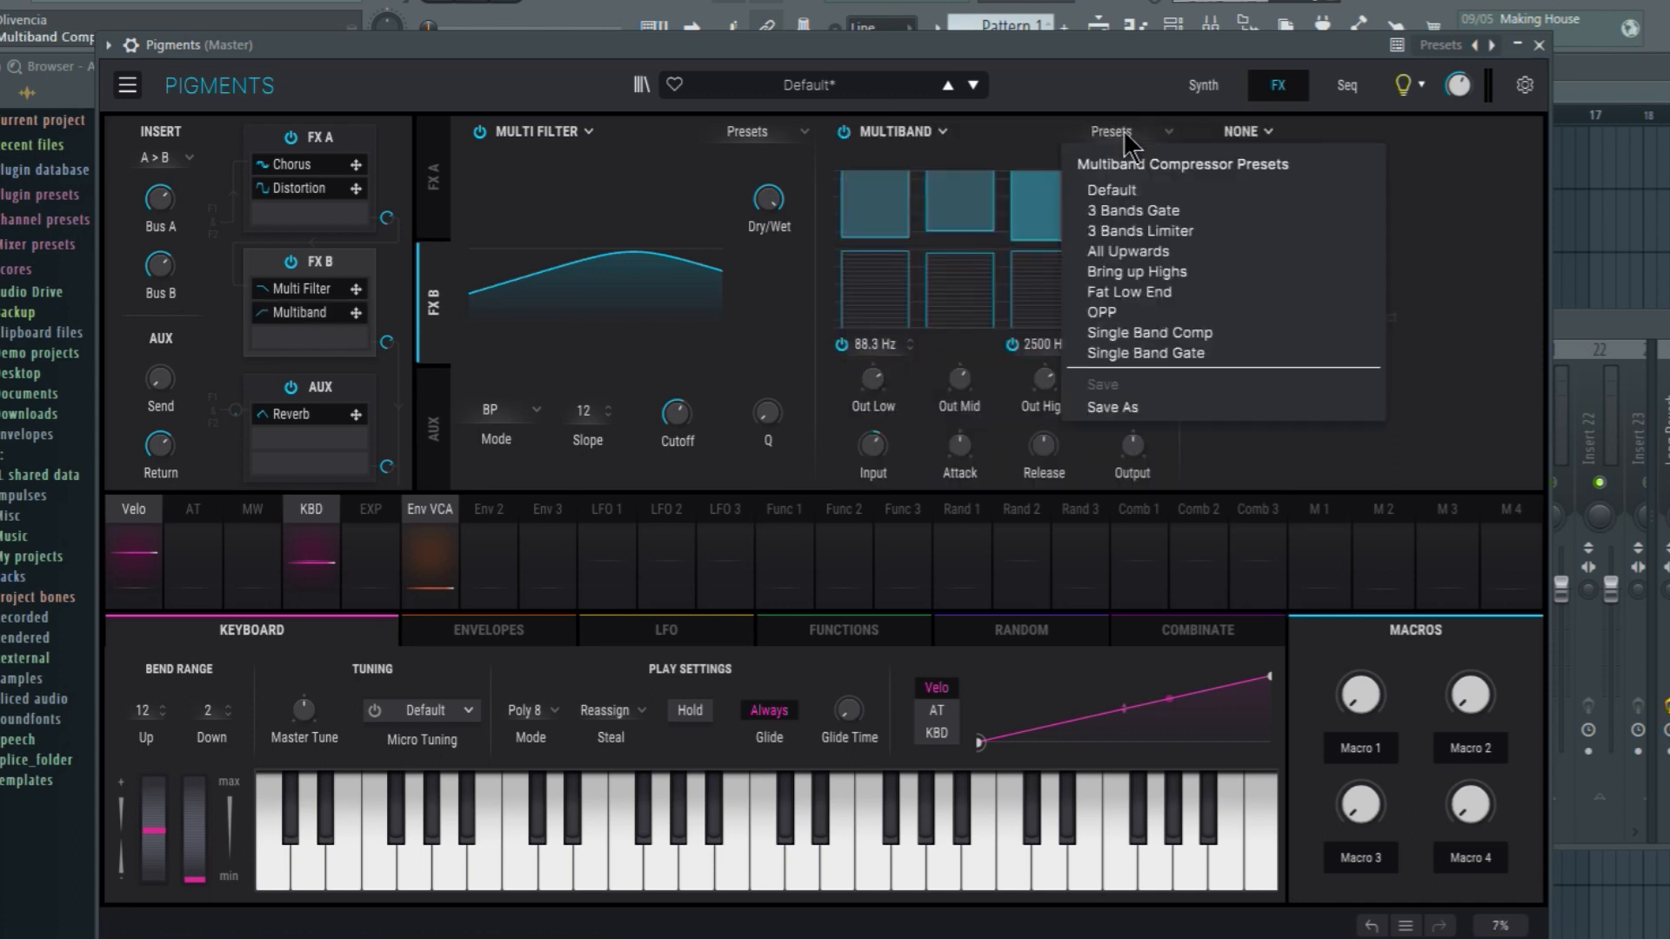
click(1204, 313)
mouse_move(1147, 208)
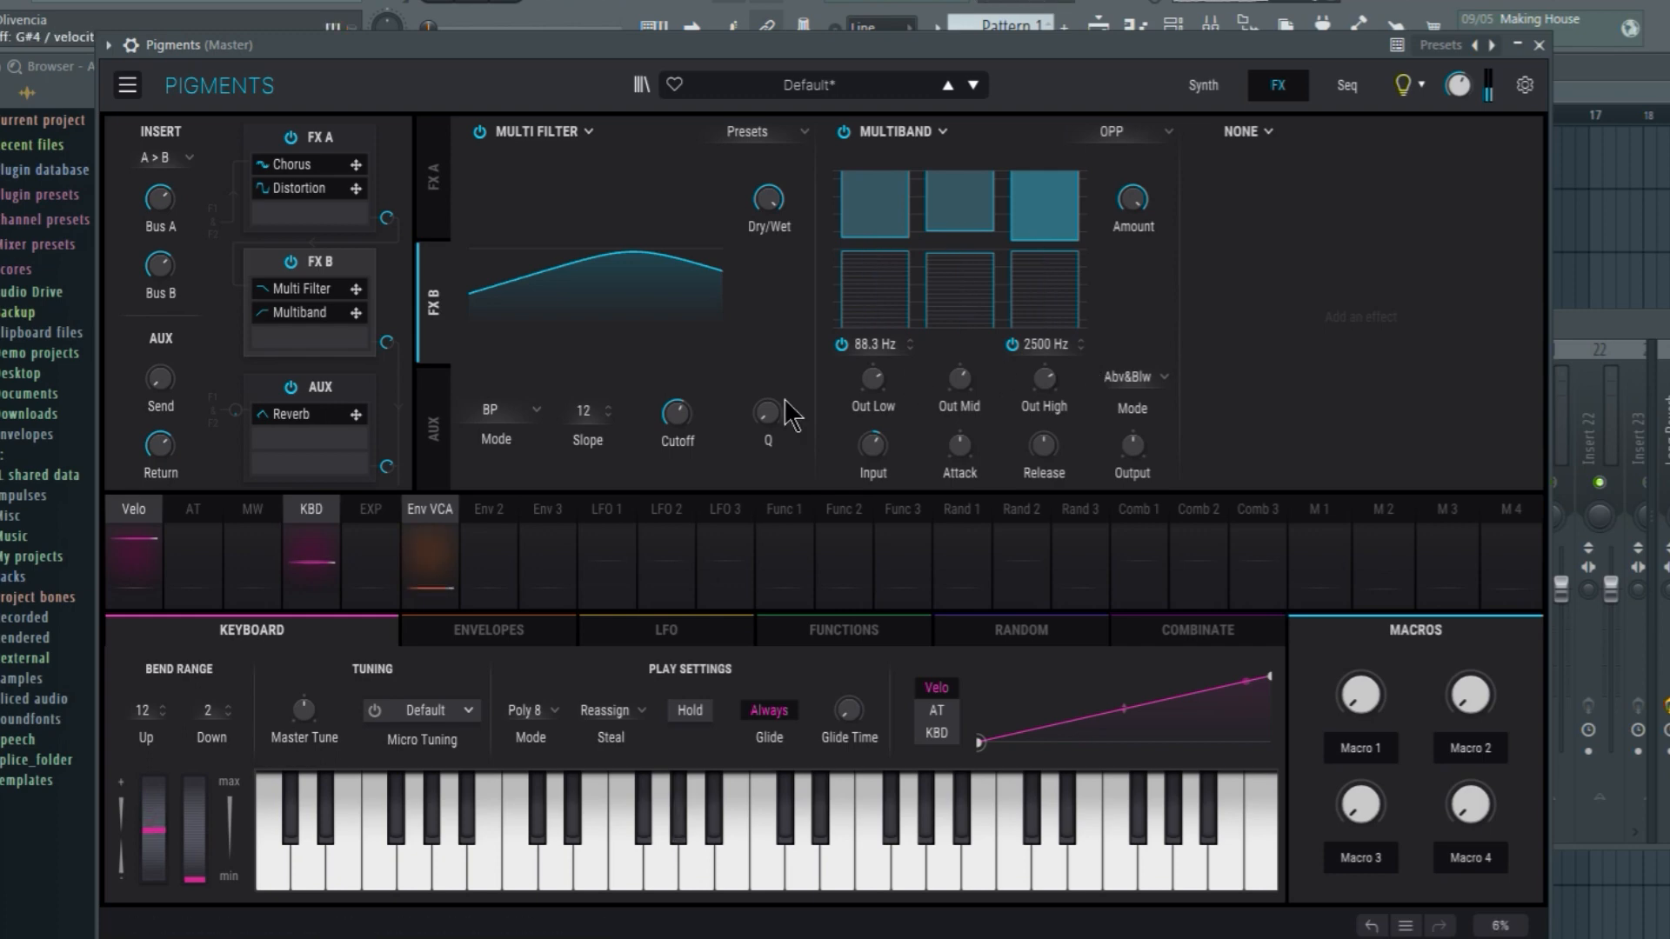
Add a Phaser to the third slot of FX A and set its dry/wet mix to about 18%
click(330, 143)
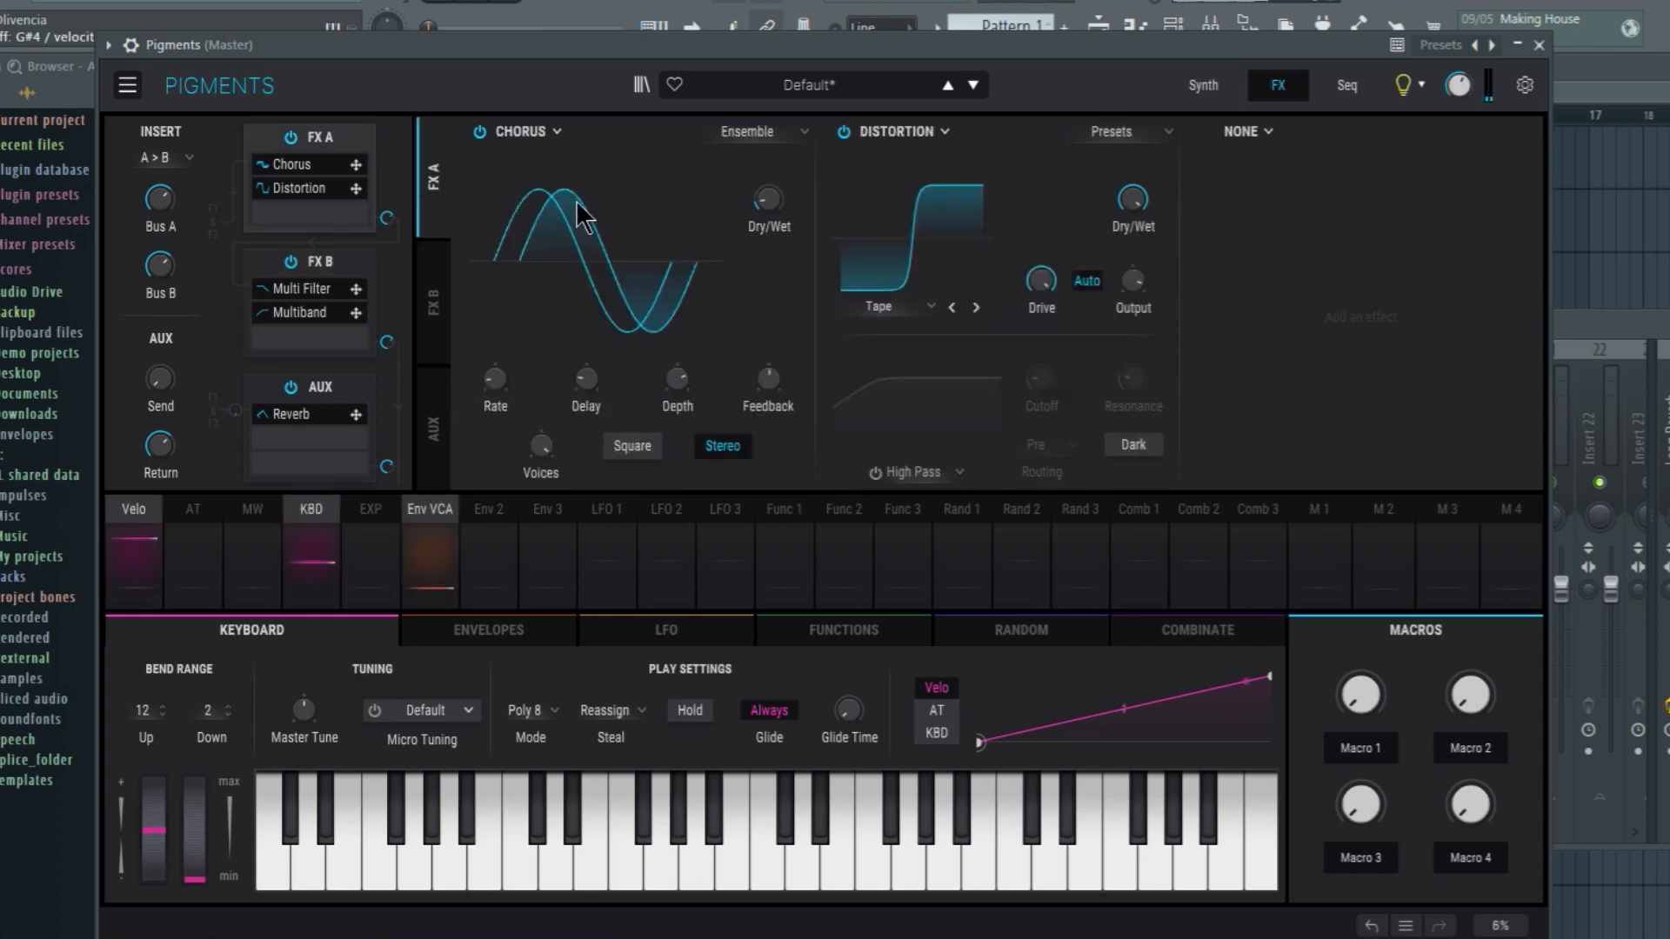
click(1239, 132)
click(1174, 454)
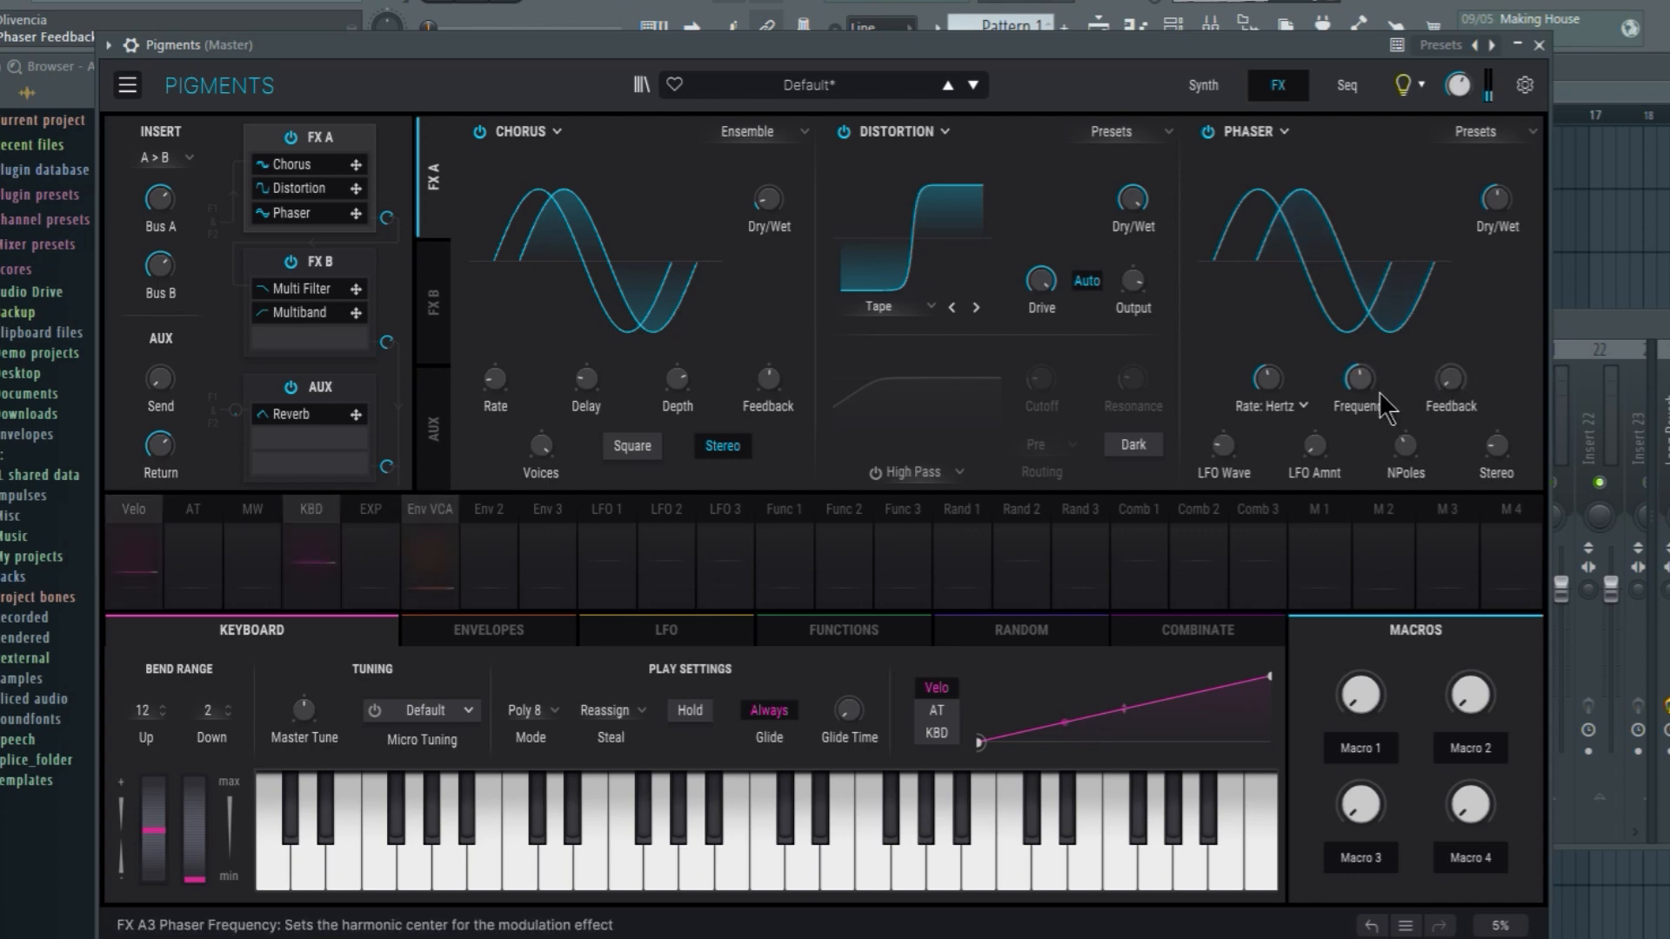
drag(1360, 378, 1360, 379)
drag(1496, 199, 1495, 204)
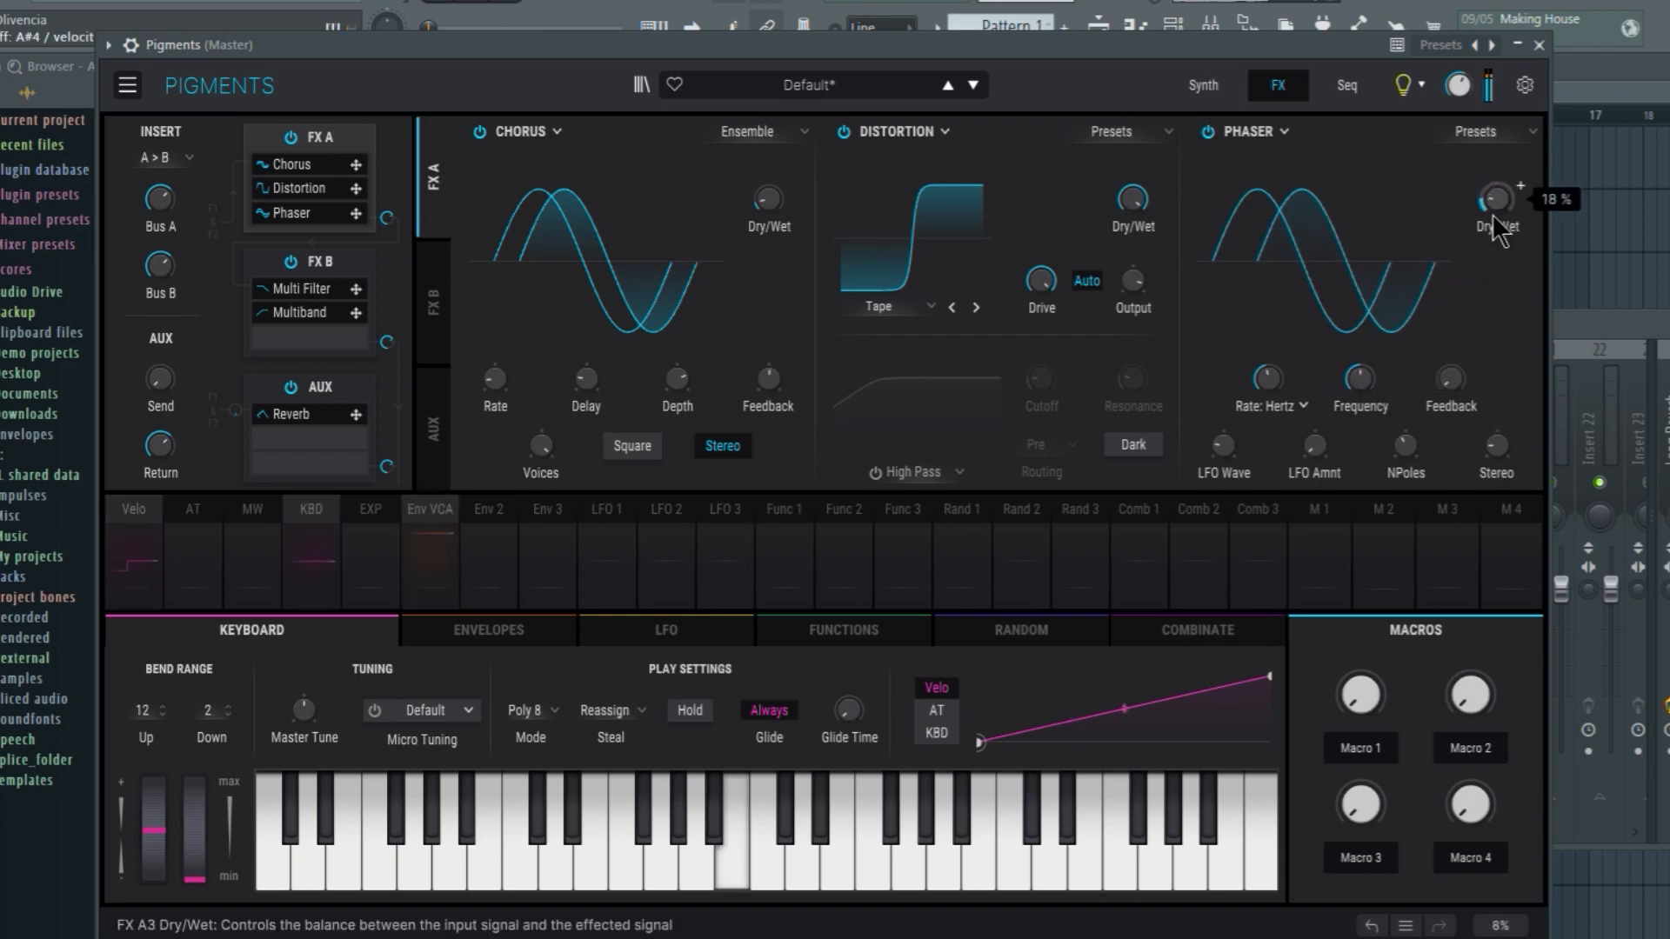
Add a Param EQ to the third slot of FX B, following the Multiband compressor
click(1193, 92)
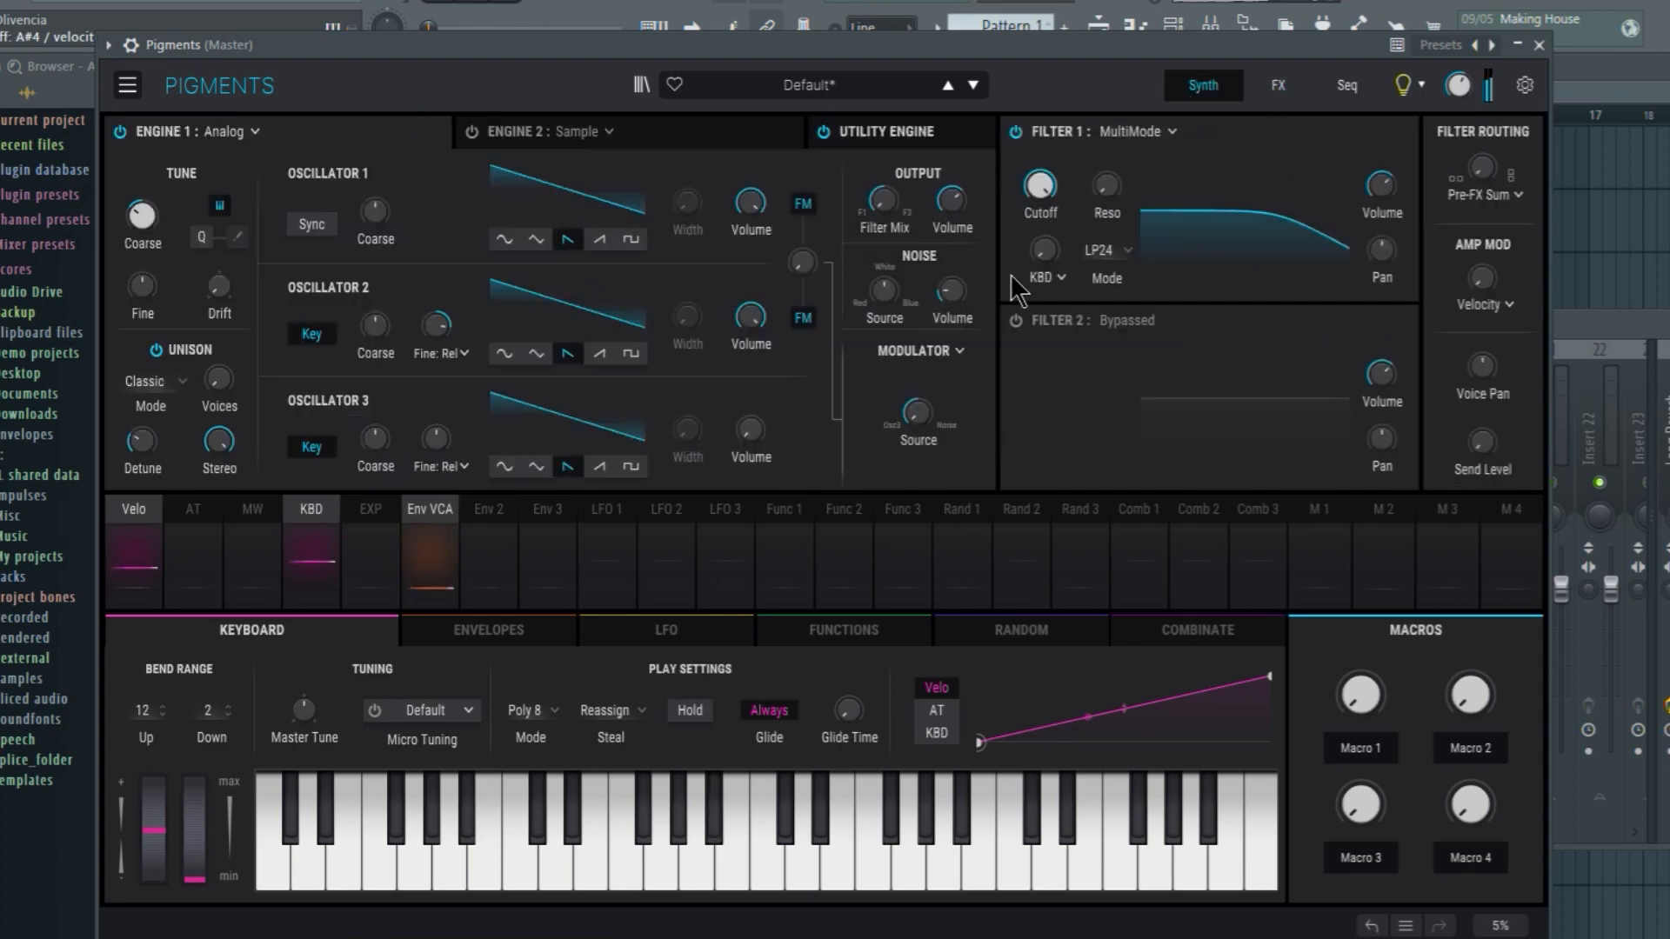
click(1276, 96)
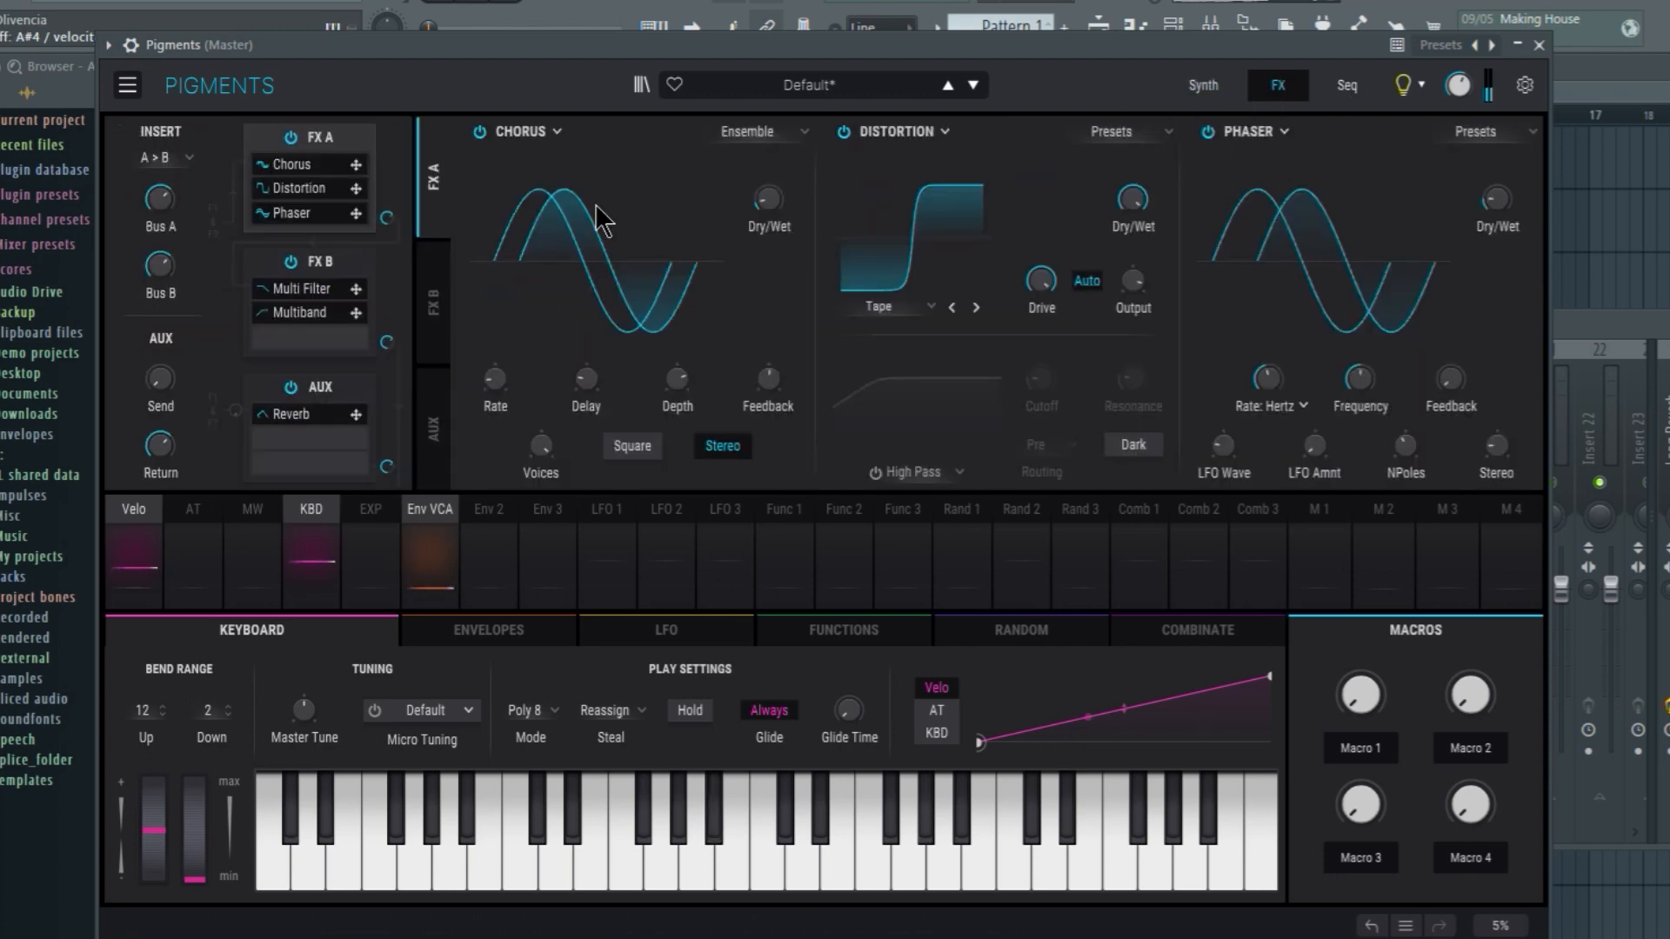
click(304, 269)
click(1229, 132)
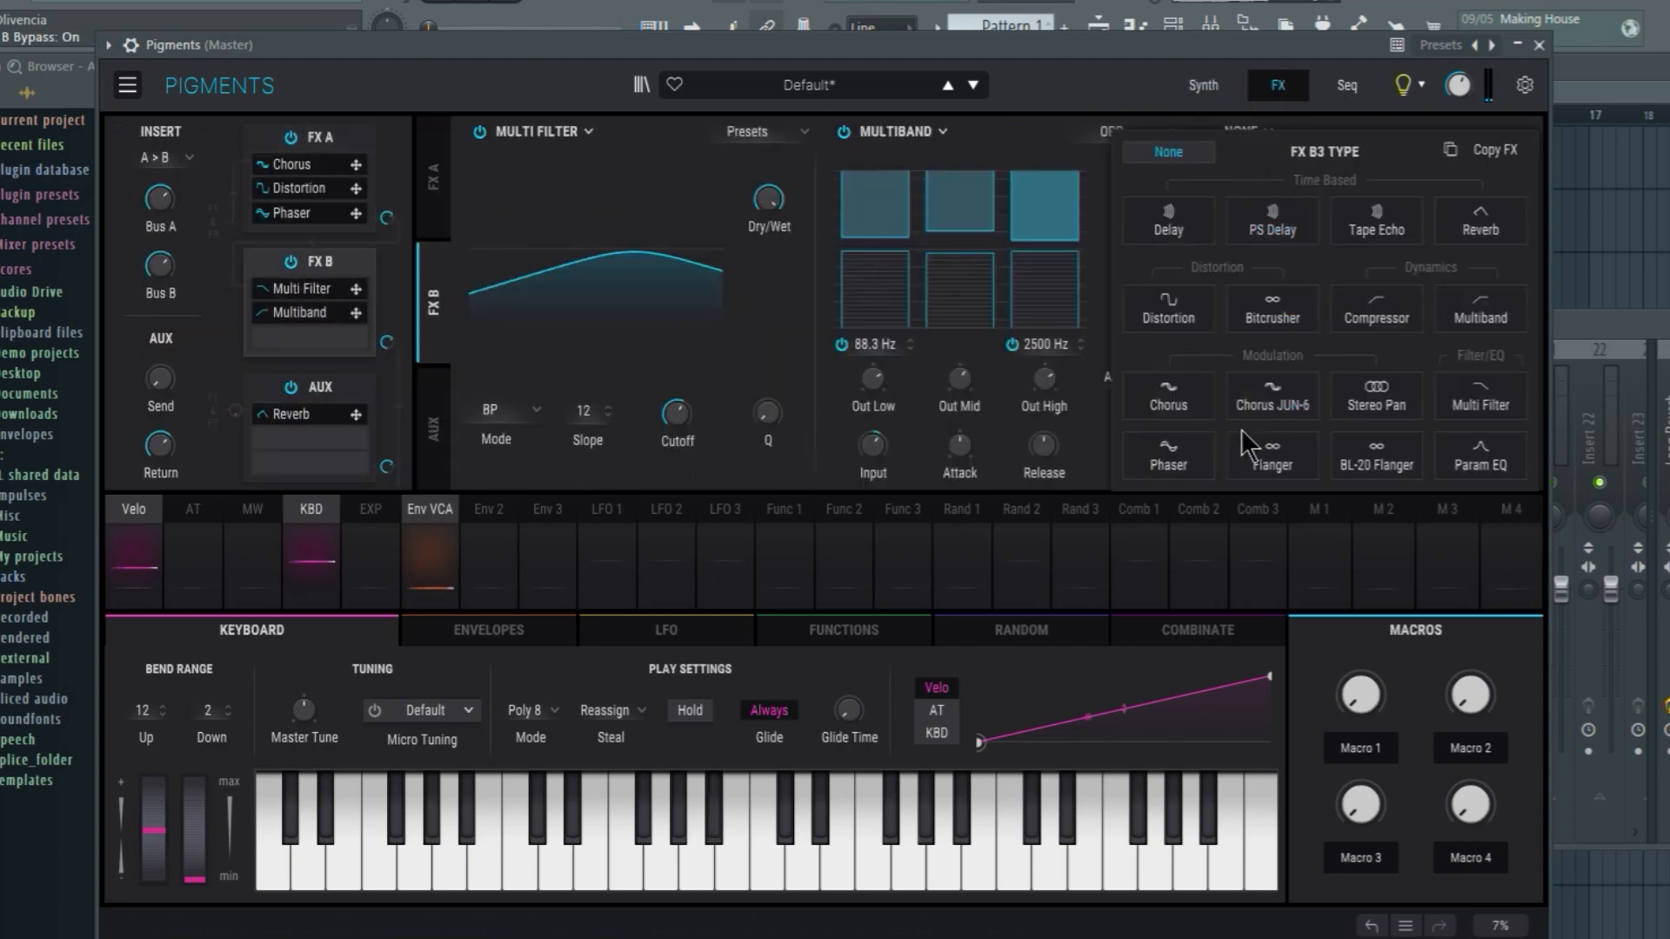
click(1497, 458)
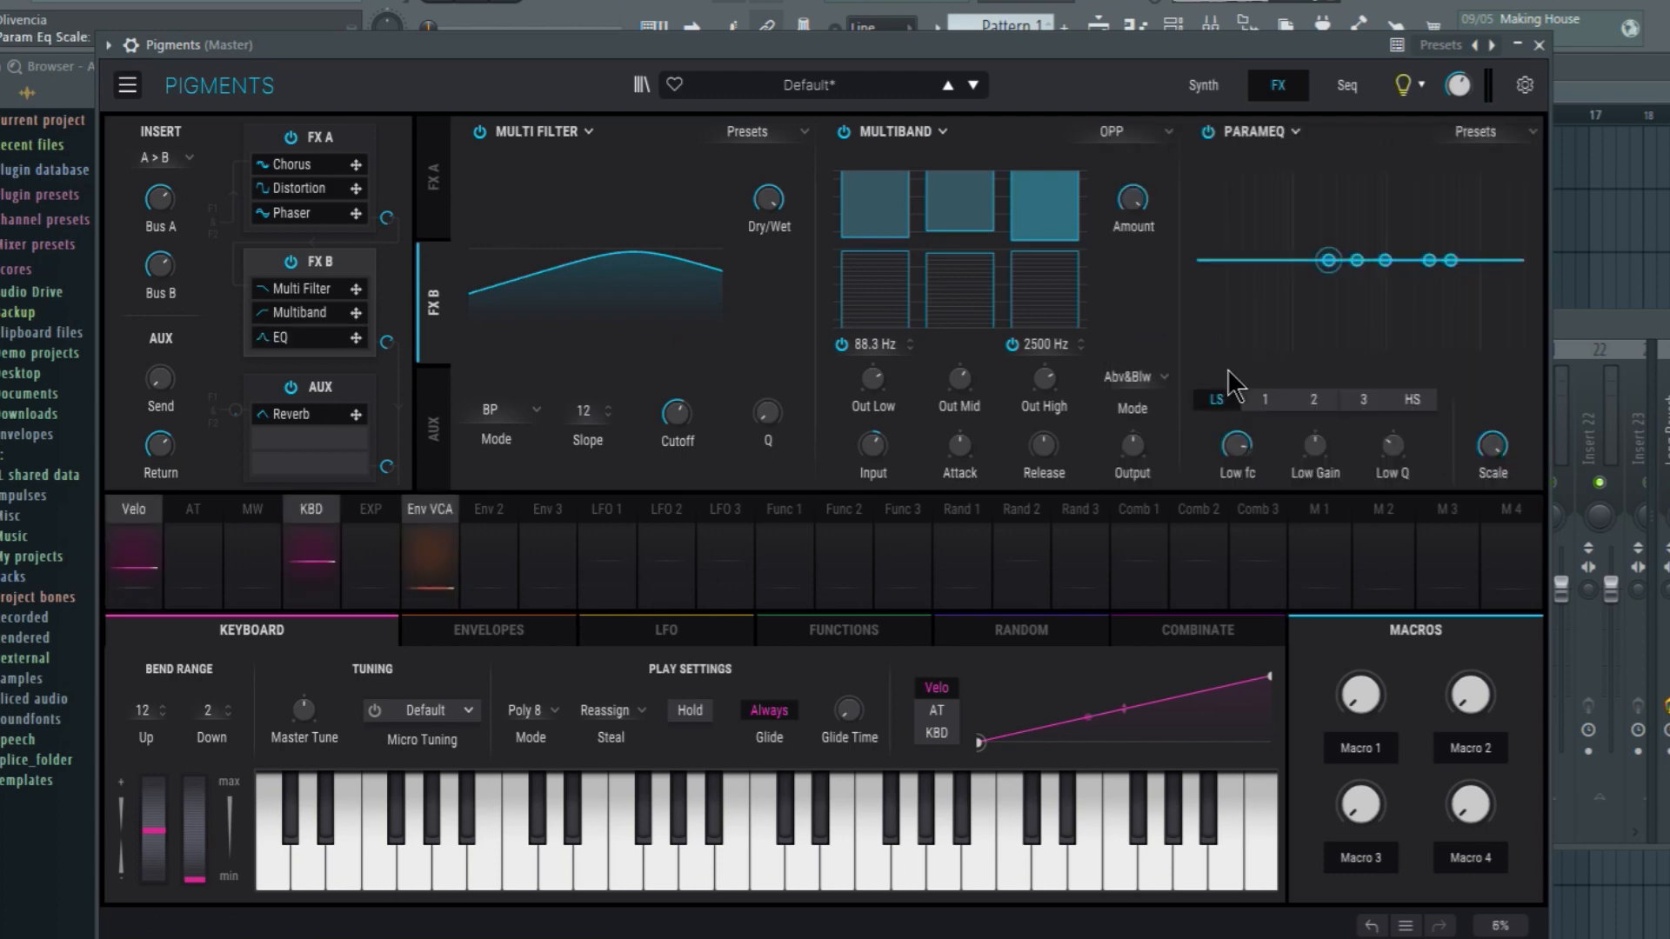
Cut the Param EQ's Peak 1 band in FX B, adjusting its frequency, gain and Q
click(1272, 402)
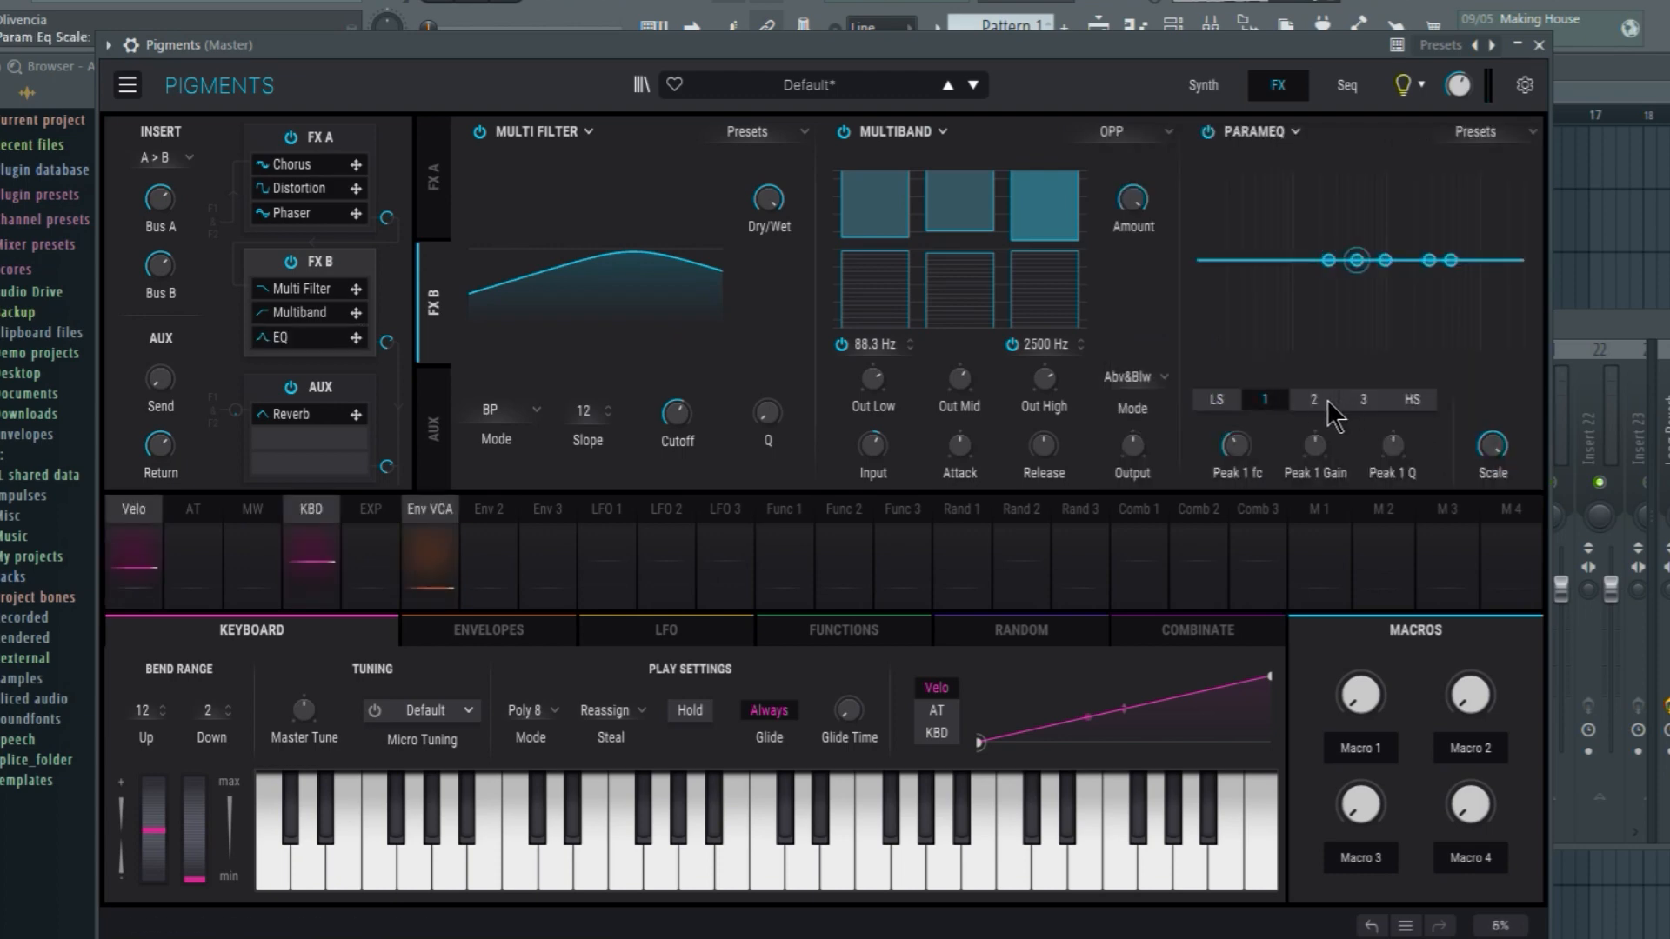
click(1390, 449)
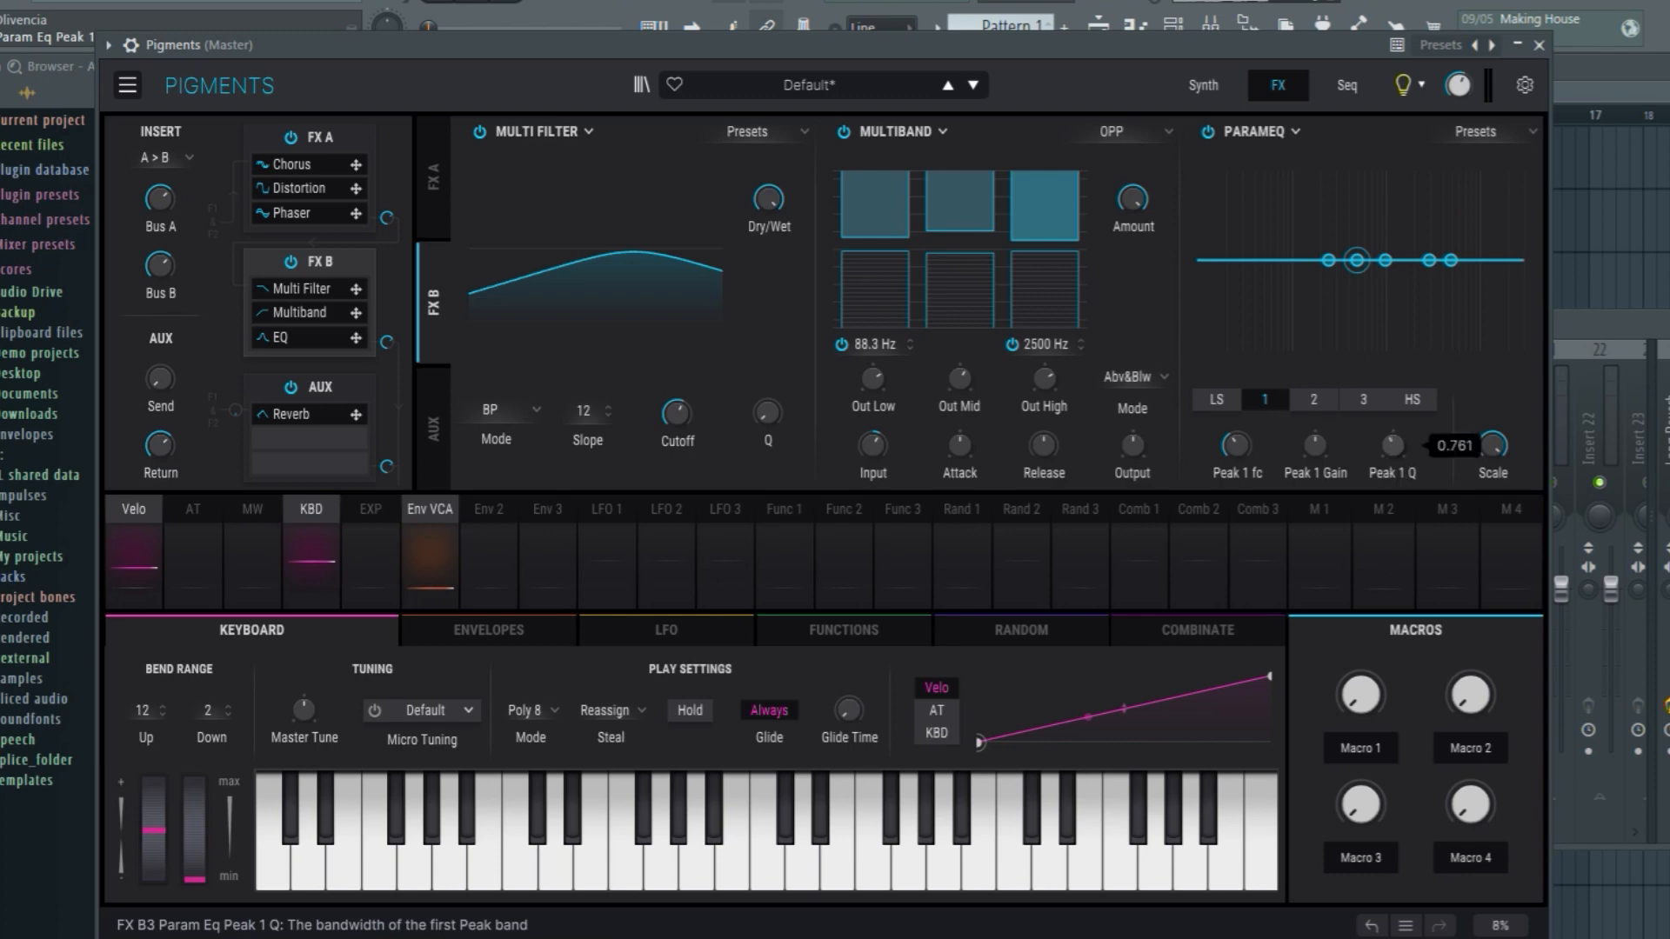
drag(1319, 439, 1393, 416)
mouse_move(1236, 447)
mouse_down()
mouse_move(1236, 470)
mouse_move(1315, 455)
mouse_move(1236, 430)
mouse_move(1315, 461)
mouse_move(1315, 447)
mouse_move(1392, 449)
mouse_move(1236, 440)
mouse_up()
Make a milder, higher-frequency cut with the Param EQ's Peak 3 band, adjusting its Q, frequency and gain
click(1363, 399)
drag(1392, 445, 1392, 452)
drag(1236, 445, 1315, 456)
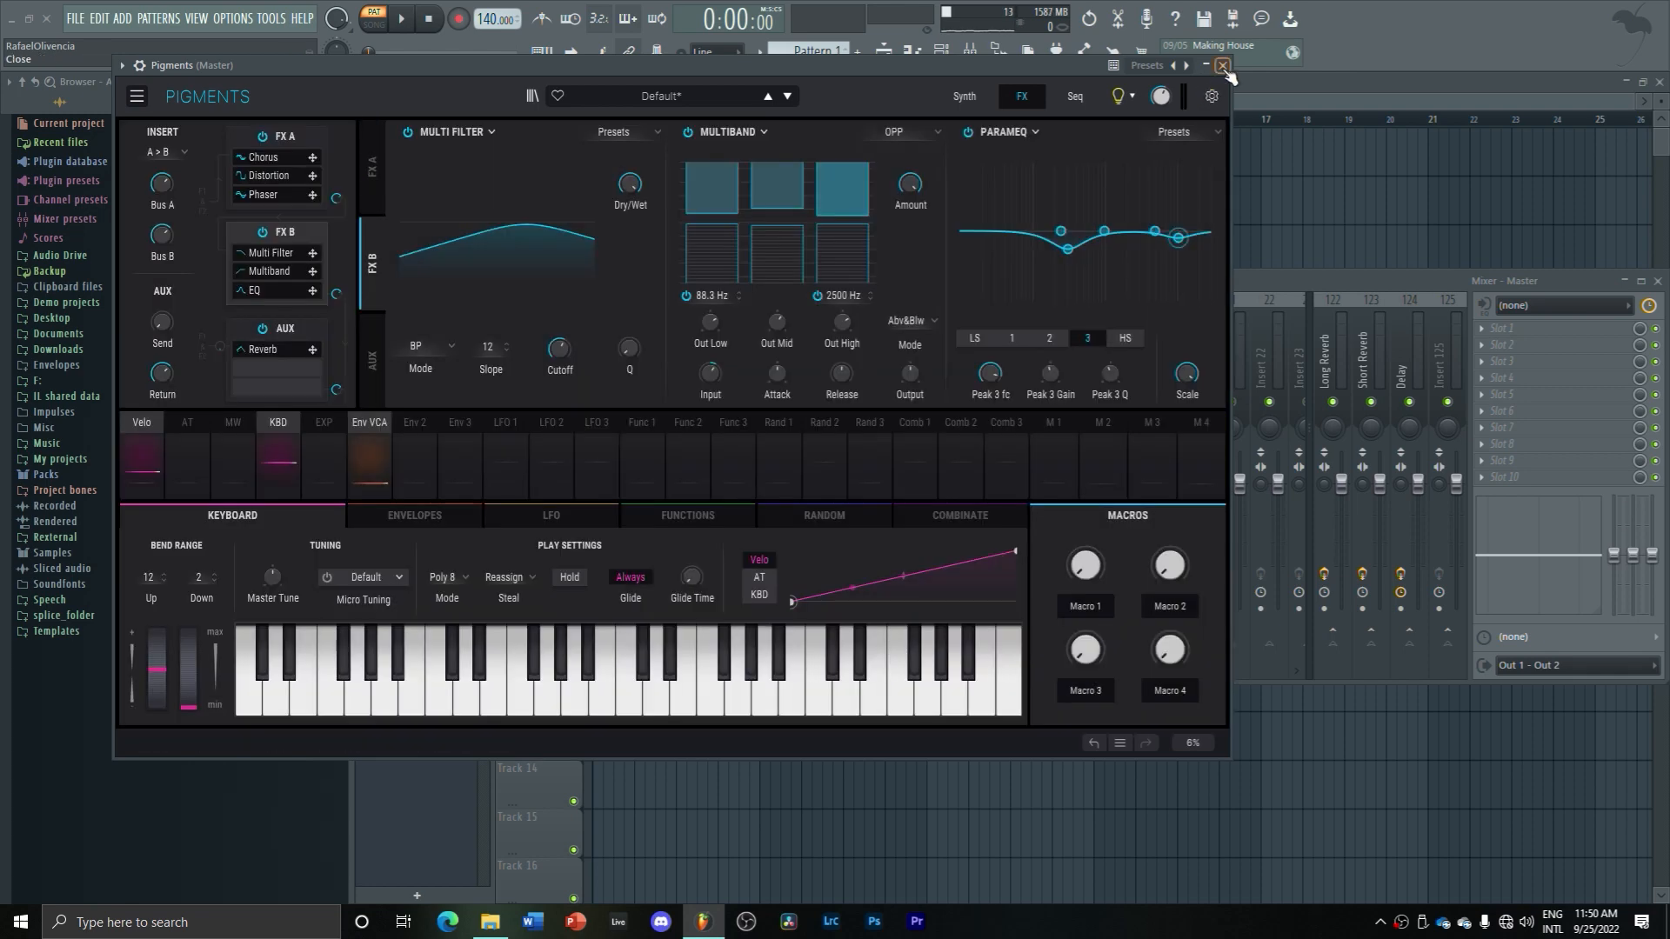
Route the Pigments channel to mixer track 3 and load Dist OPAMP-21 in that insert's first effect slot
click(1223, 66)
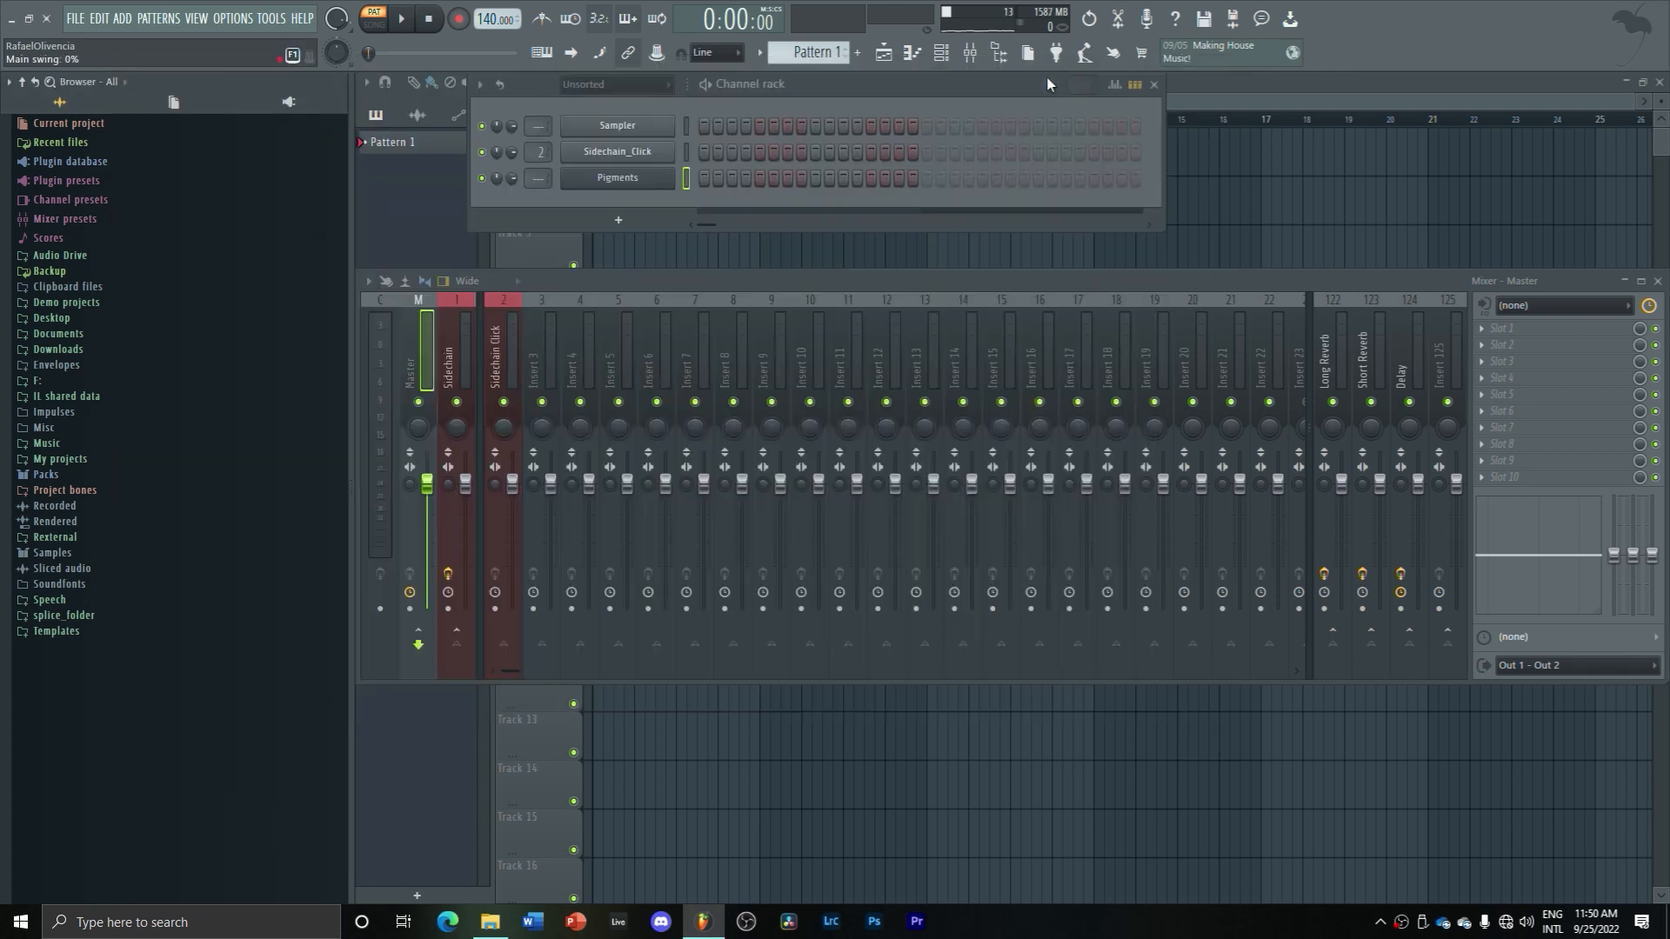
drag(541, 180, 541, 170)
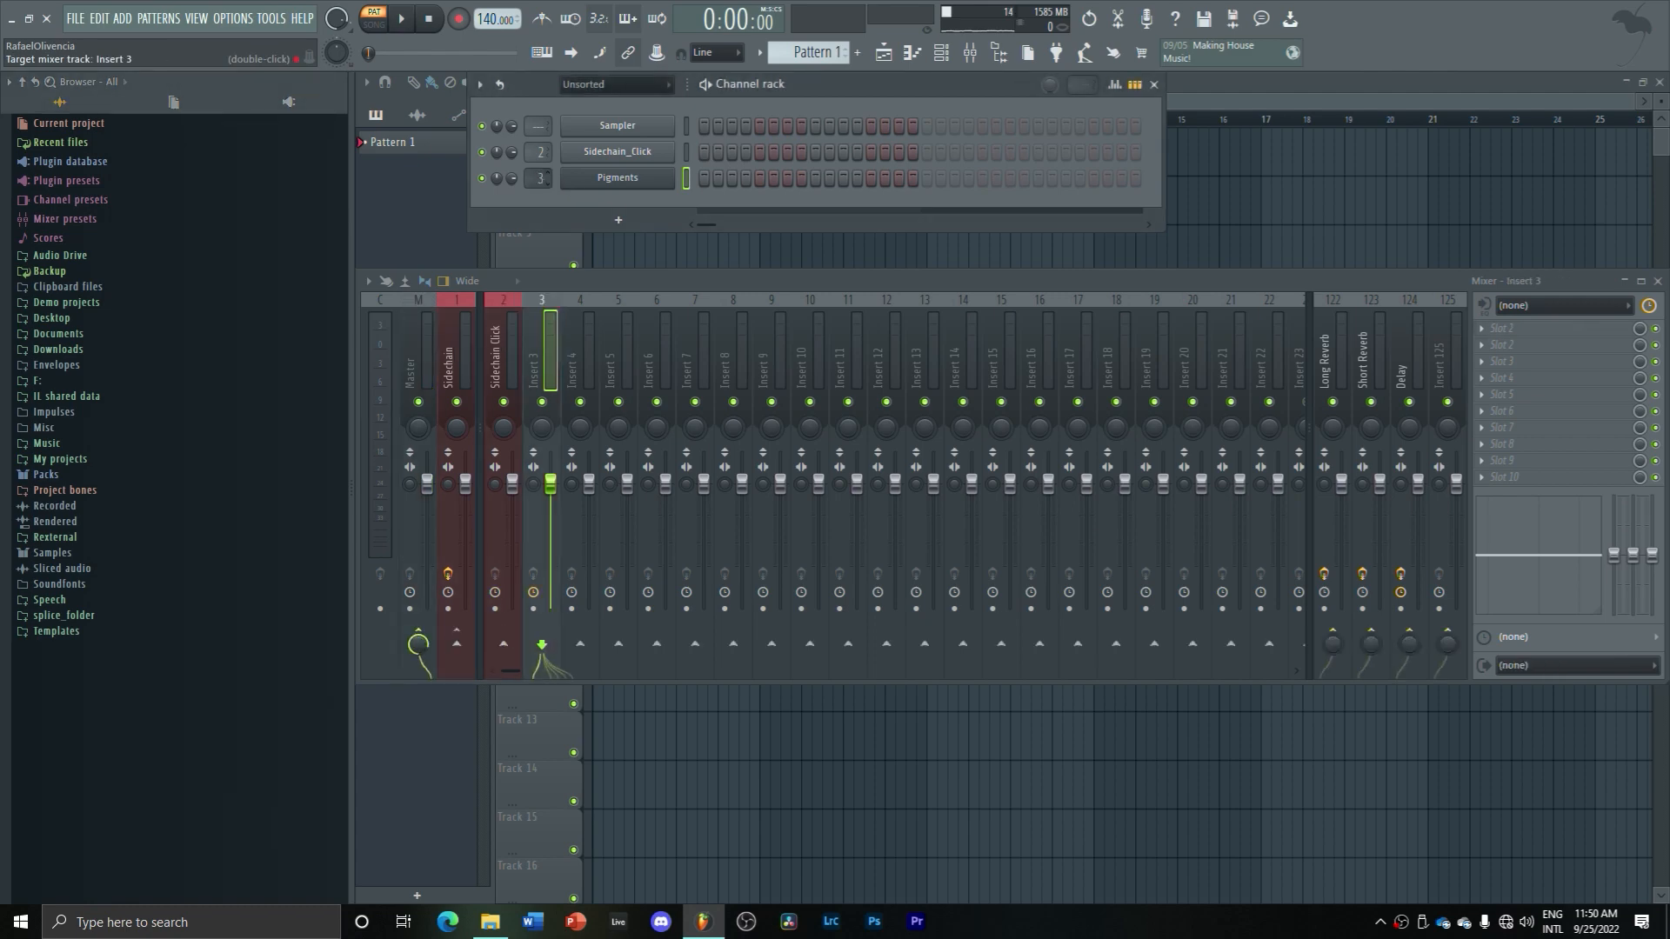
click(1534, 337)
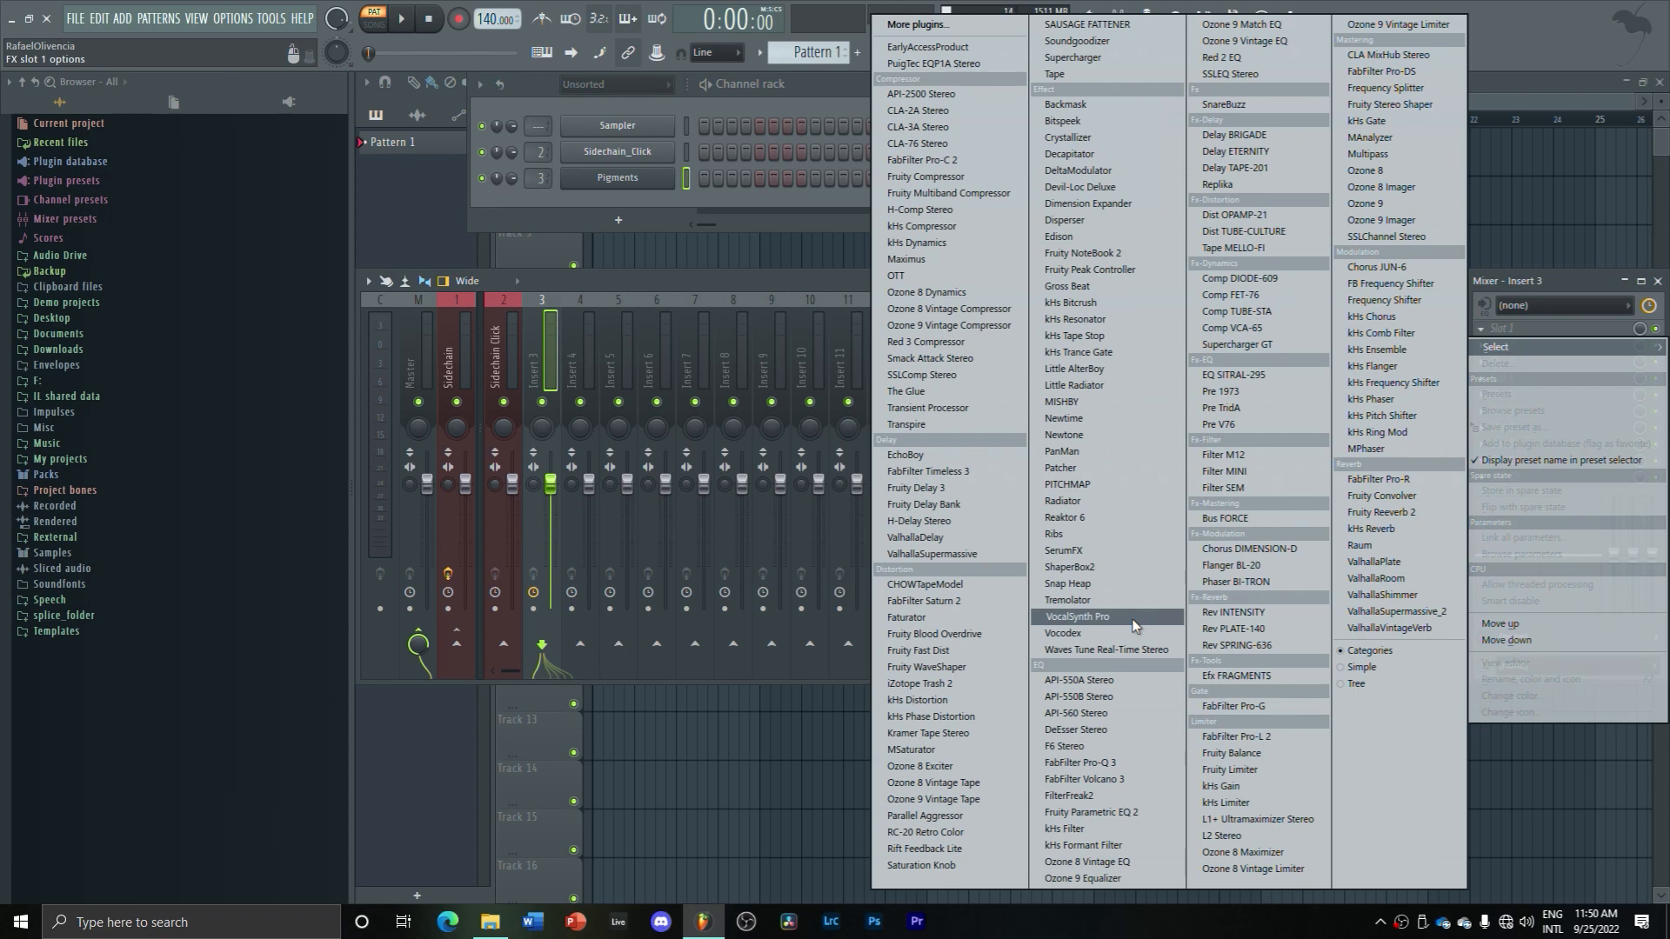
click(1286, 217)
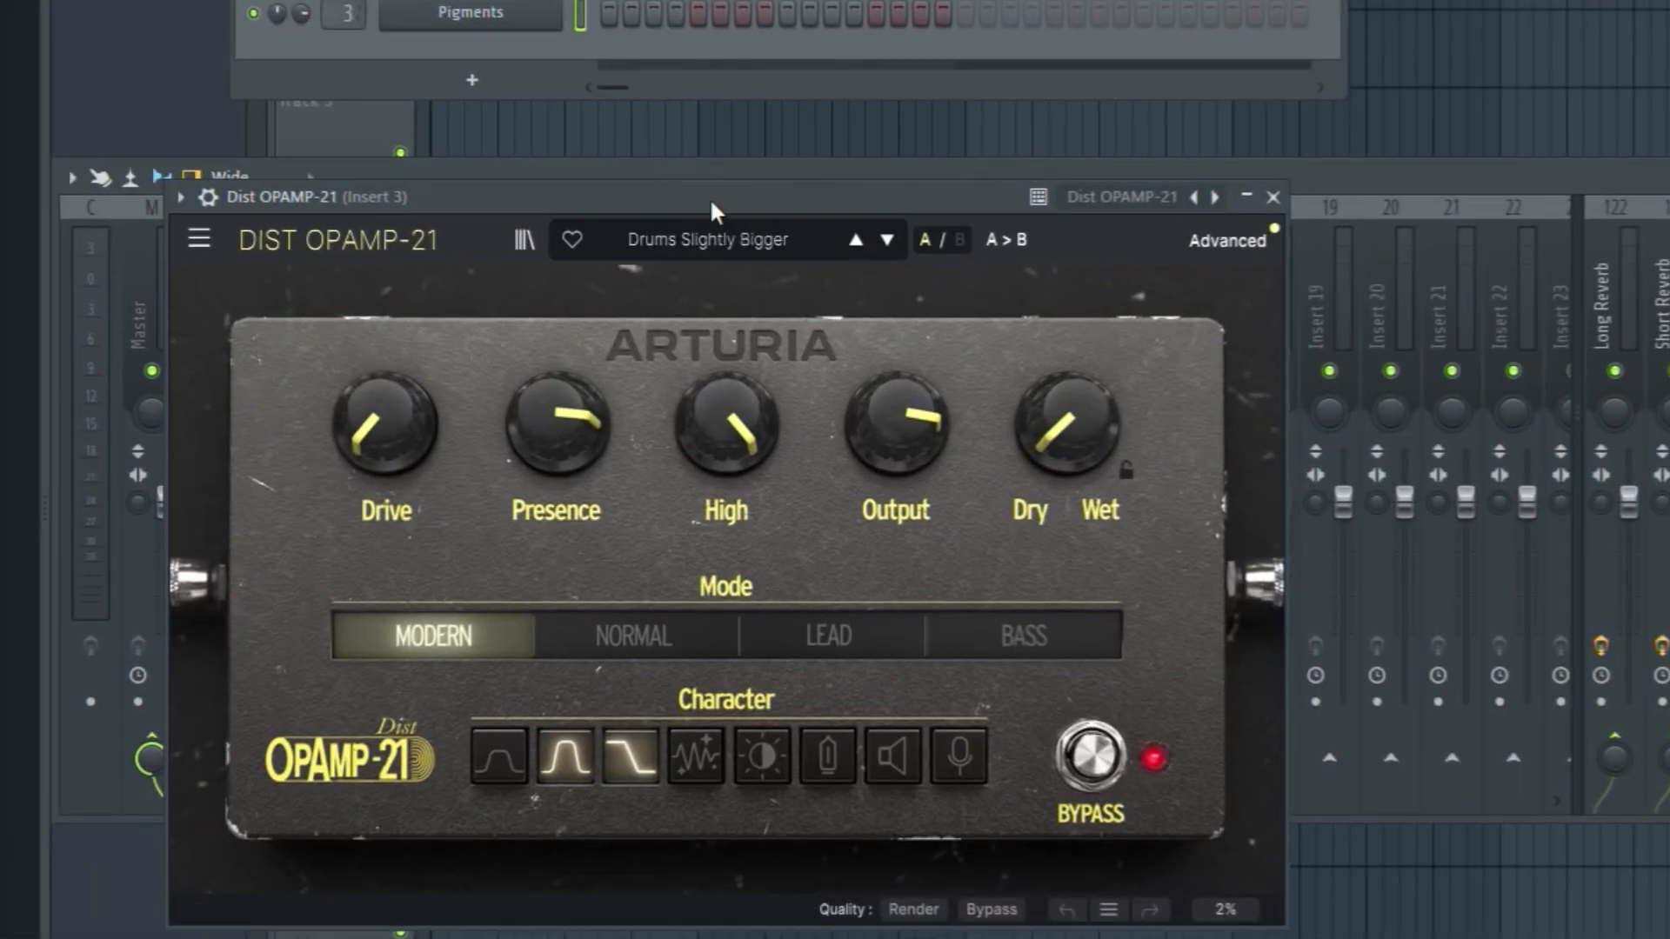
drag(710, 196, 795, 9)
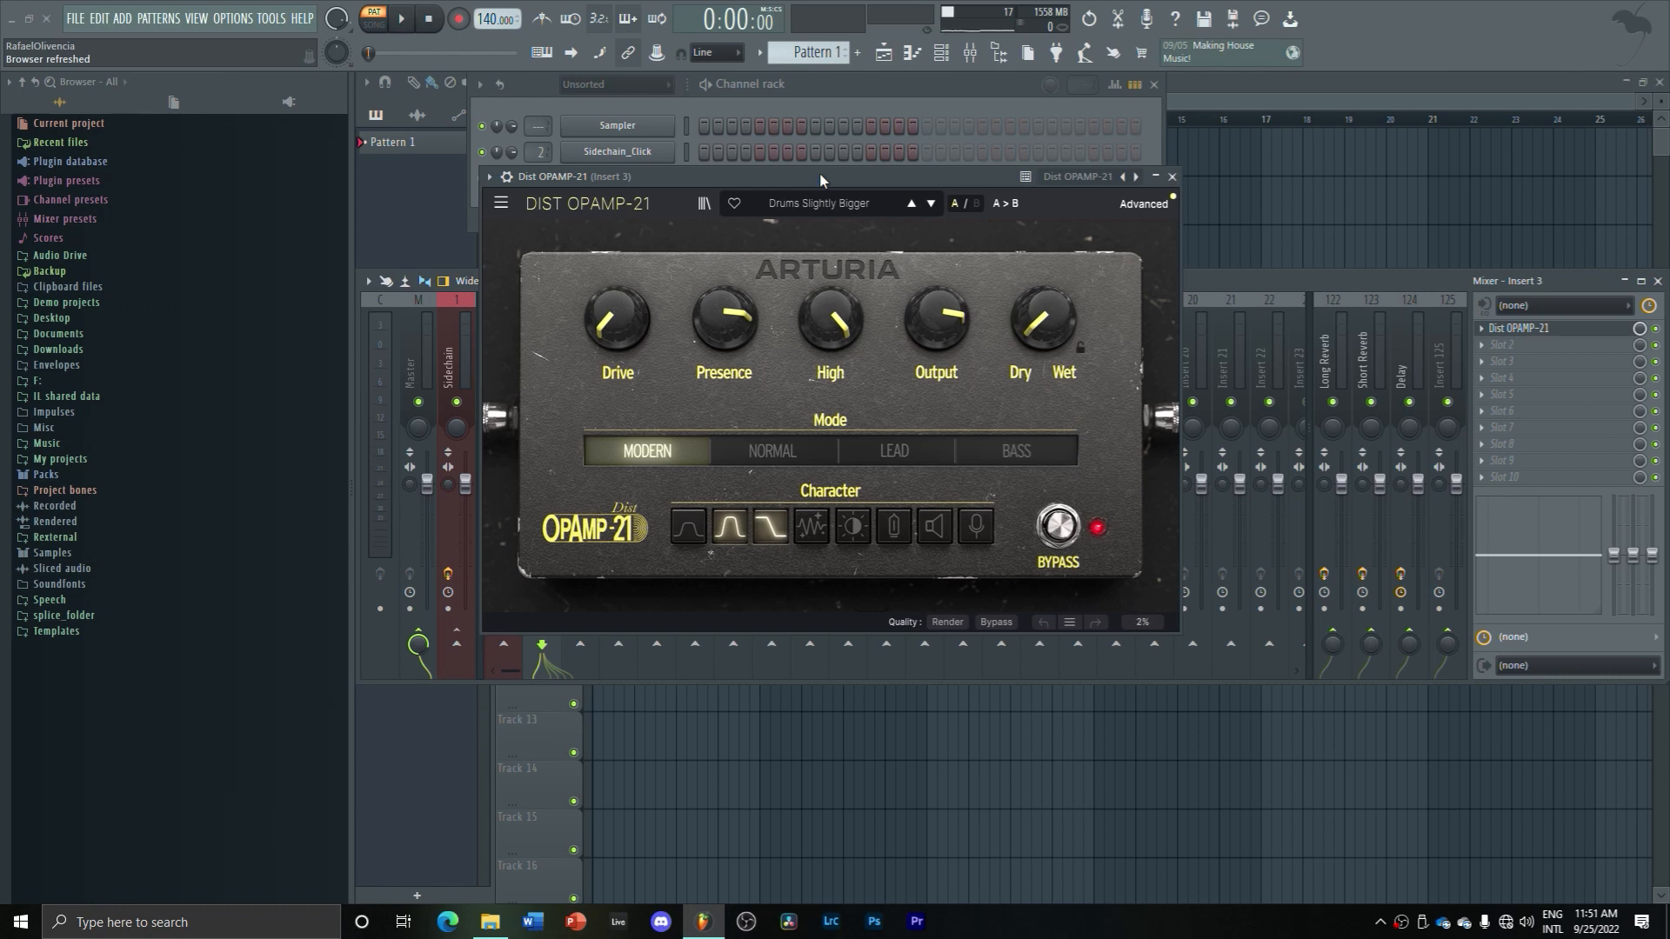
Load the Bass Amp 21 preset in Dist OPAMP-21
click(809, 205)
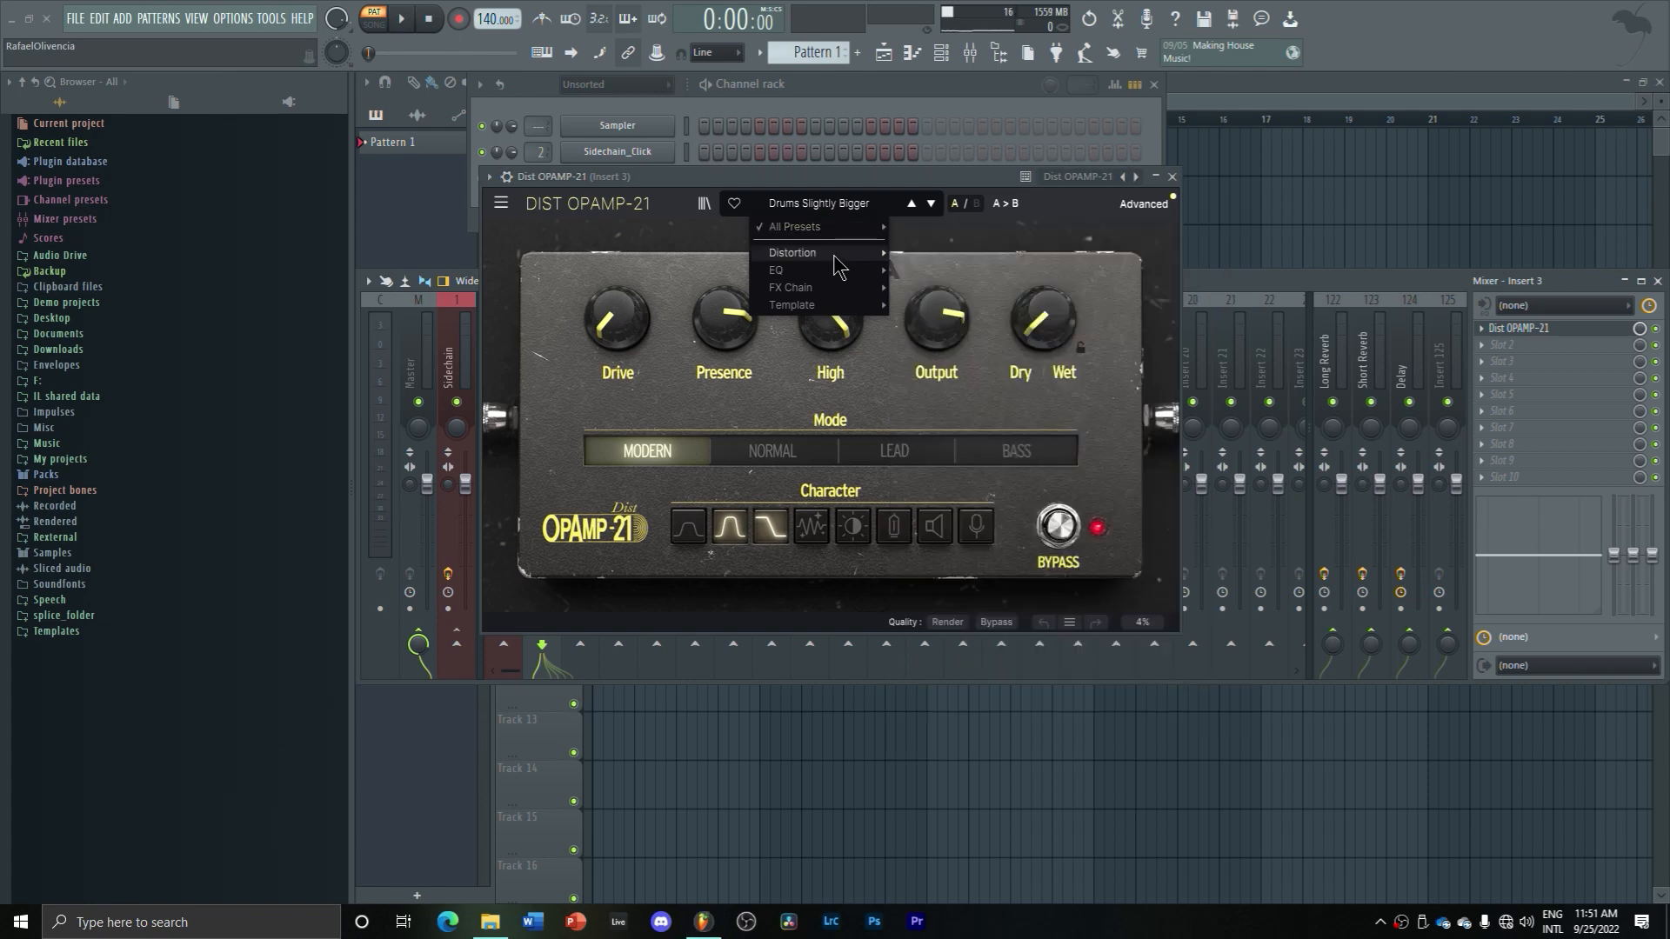
mouse_move(833, 254)
click(939, 227)
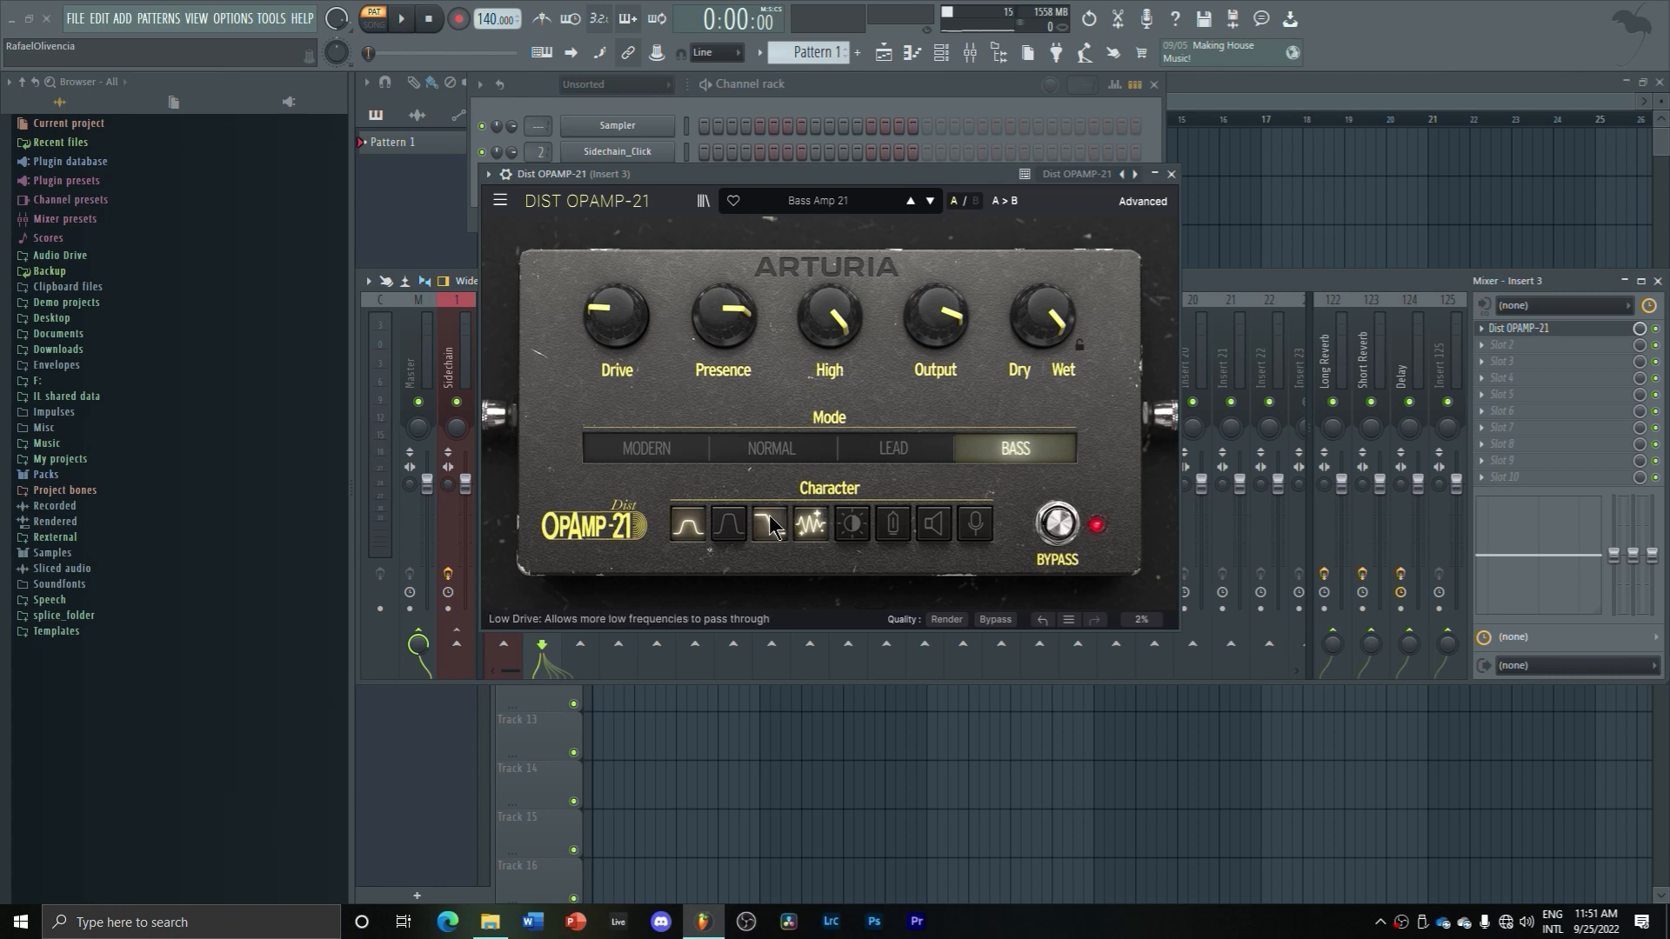
Enable the Mid Boost 2, Bright Switch and speaker characters on Dist OPAMP-21, leaving Vintage Tubes off
click(726, 524)
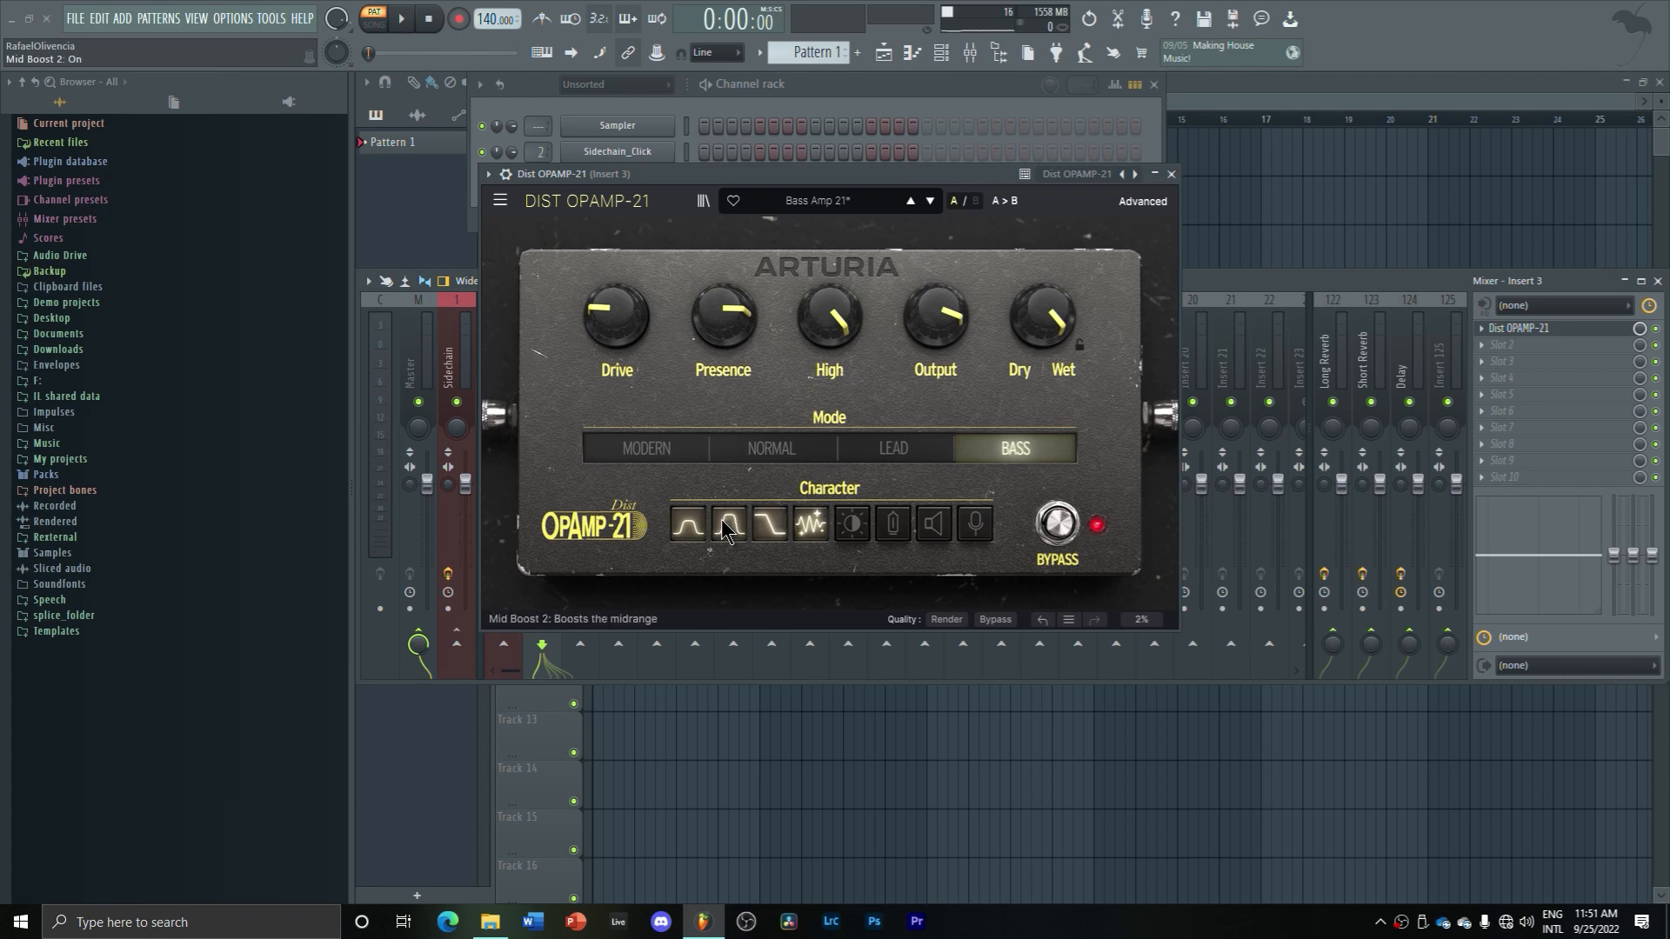
click(849, 525)
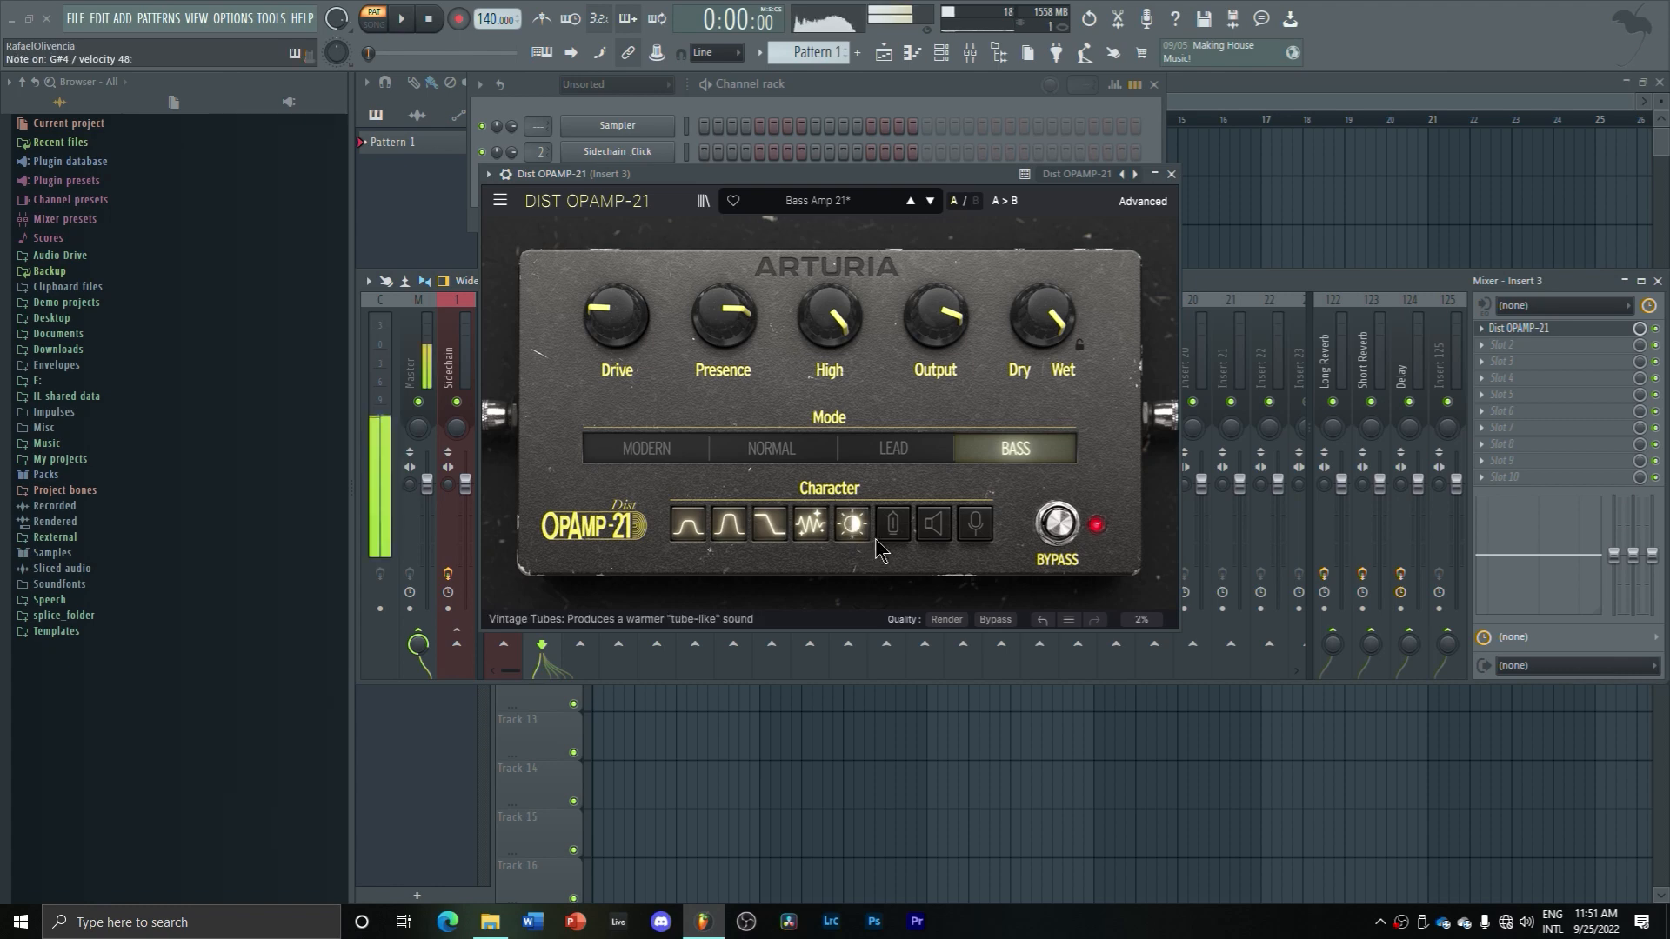
click(853, 526)
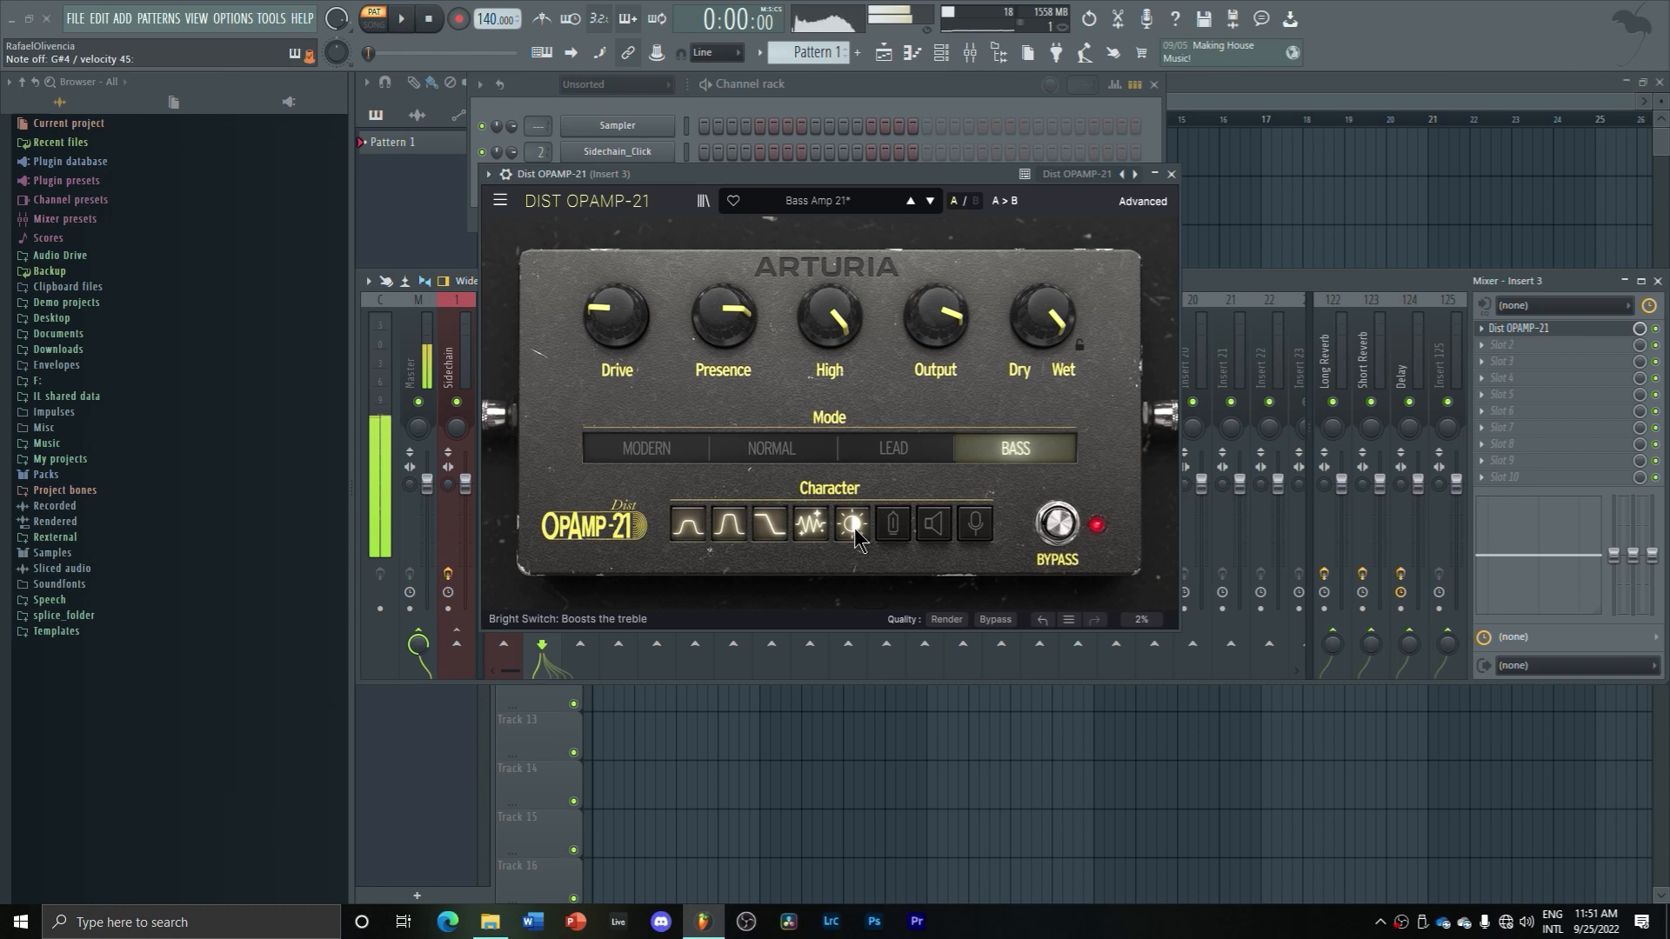
click(893, 530)
click(930, 529)
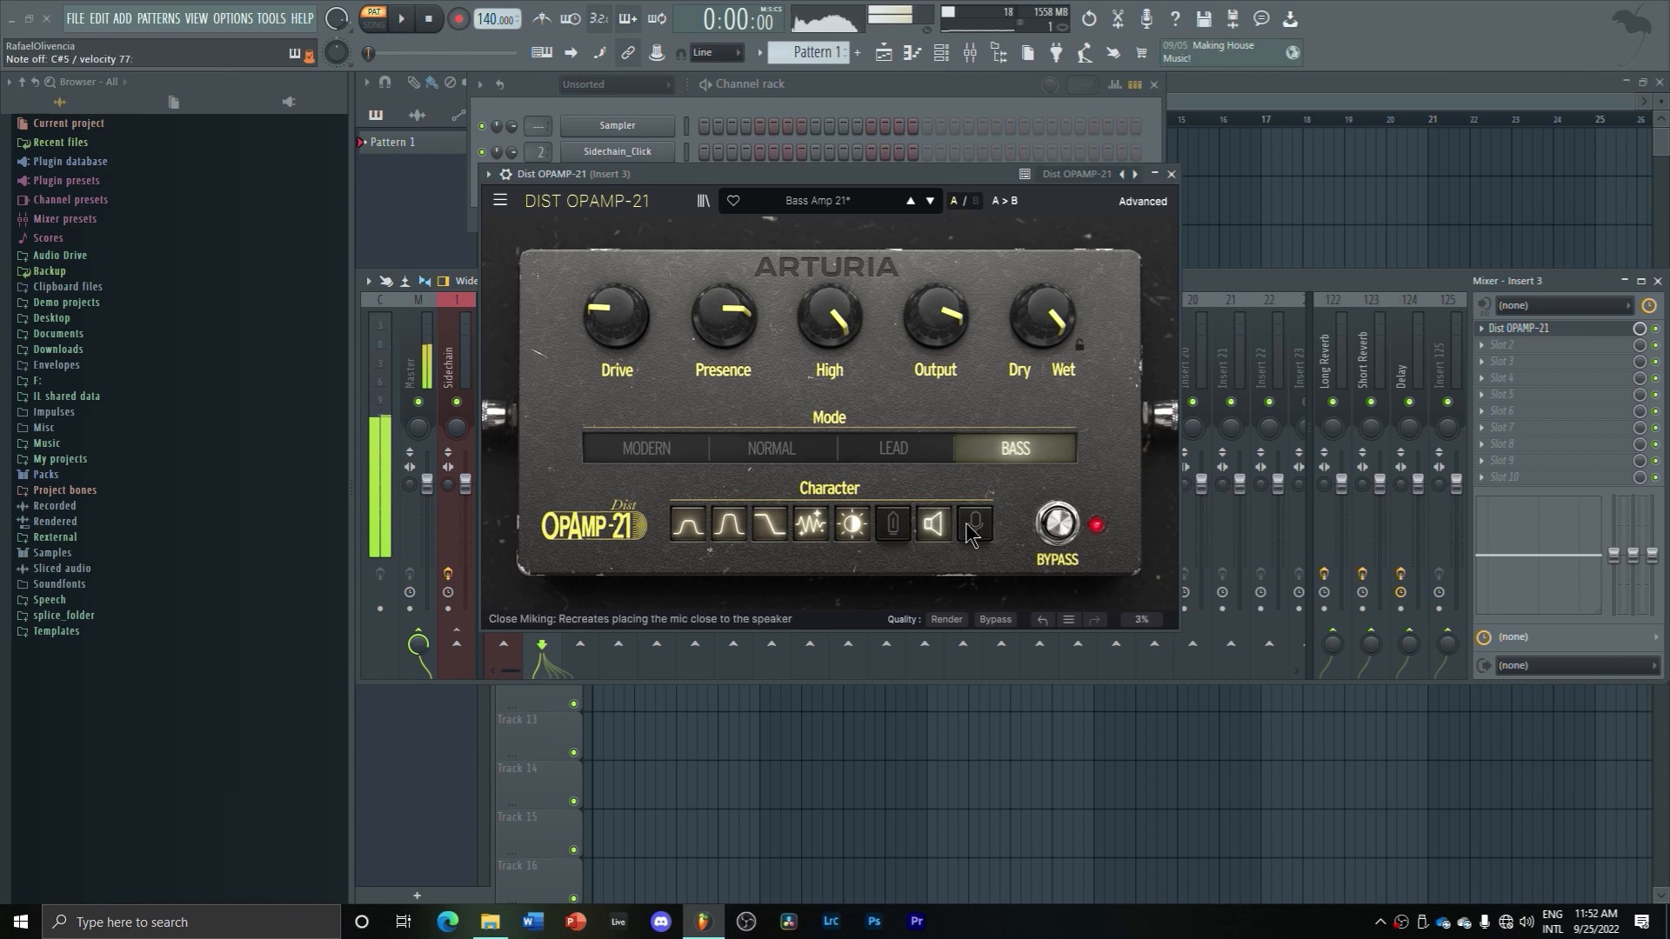
Compare the distortion's sound with the Mid Boost 2 character off and on
click(697, 529)
click(731, 528)
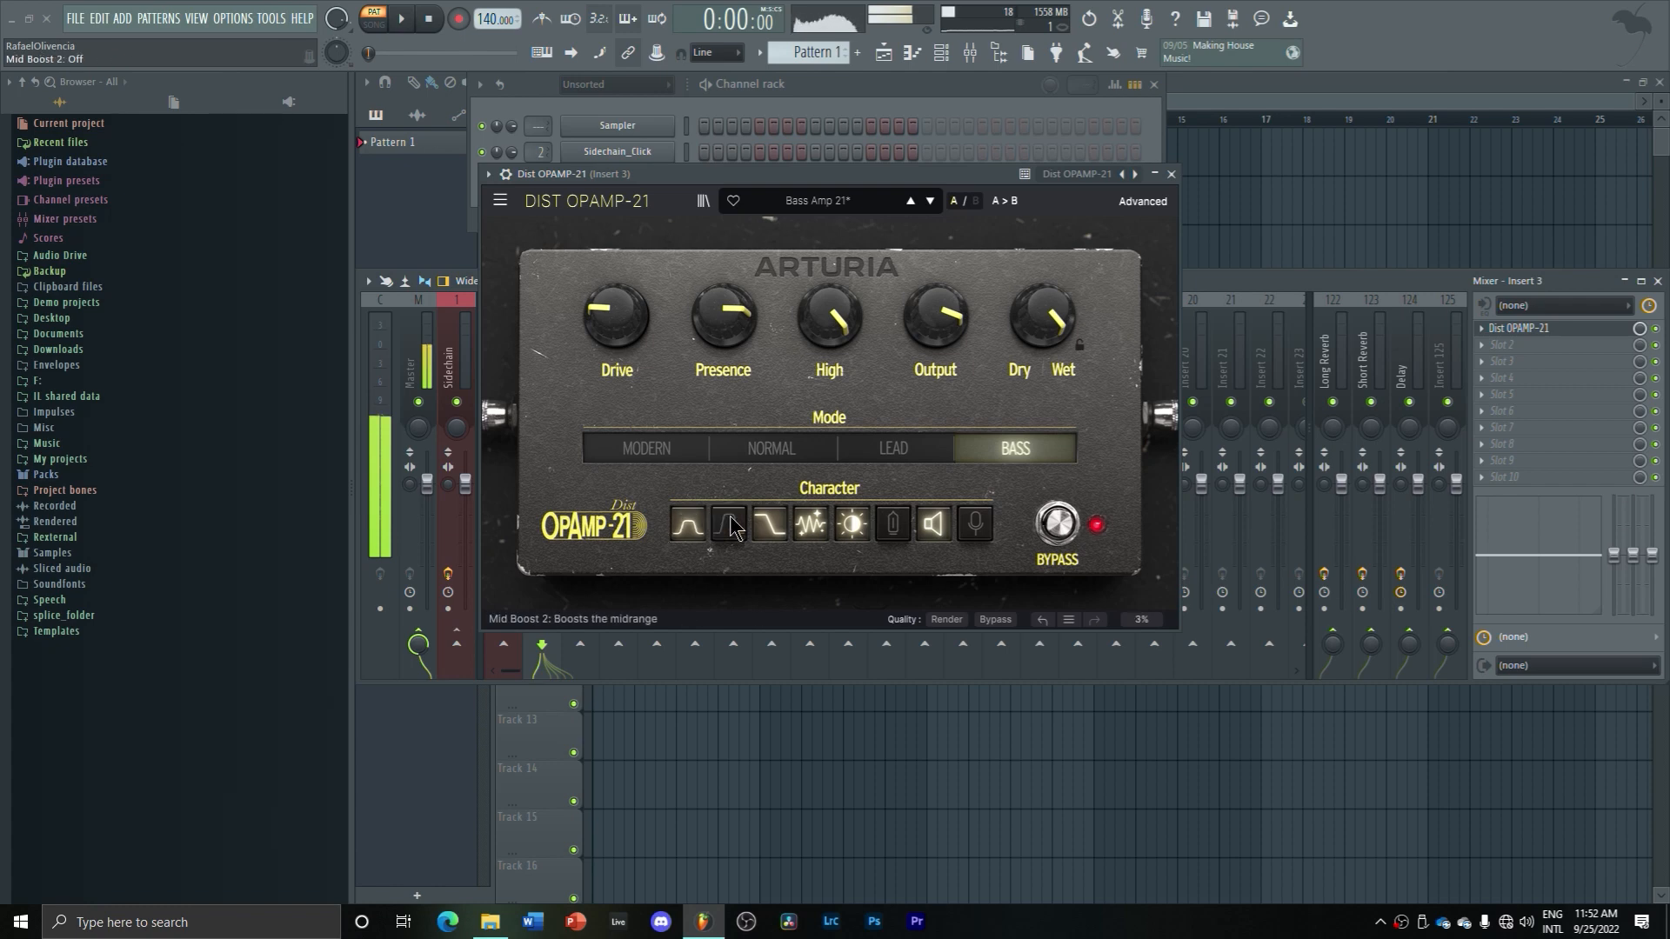
click(731, 527)
click(730, 527)
click(730, 527)
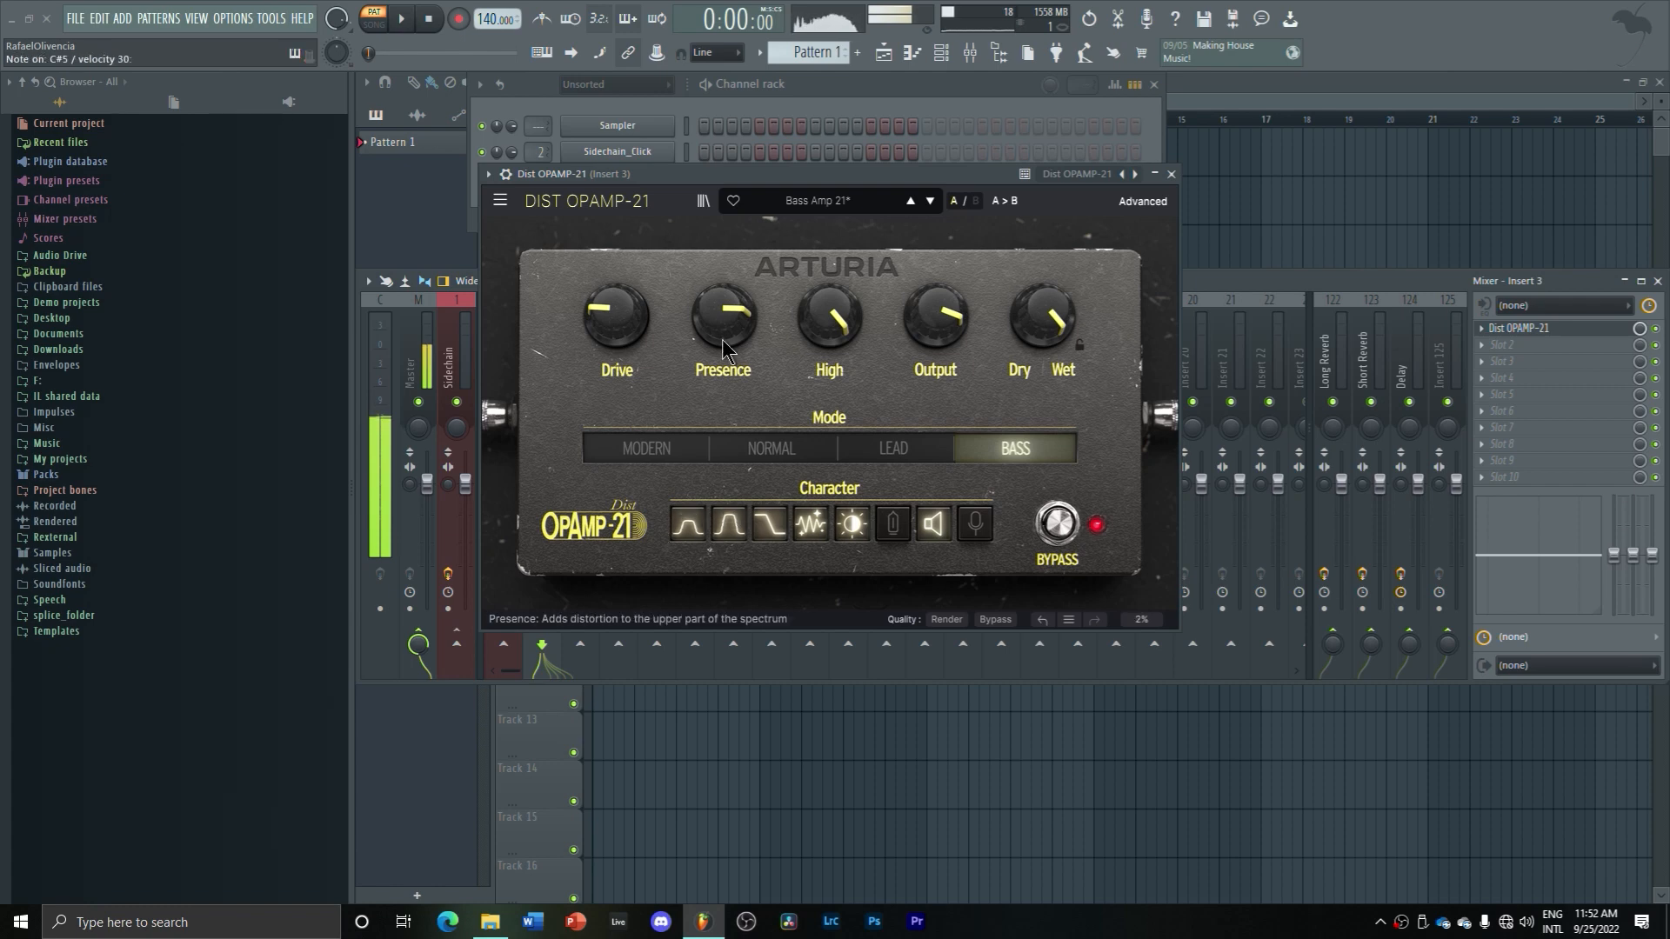
Lower Dist OPAMP-21's Presence to slightly above halfway and reduce its dry/wet mix
drag(723, 317, 723, 261)
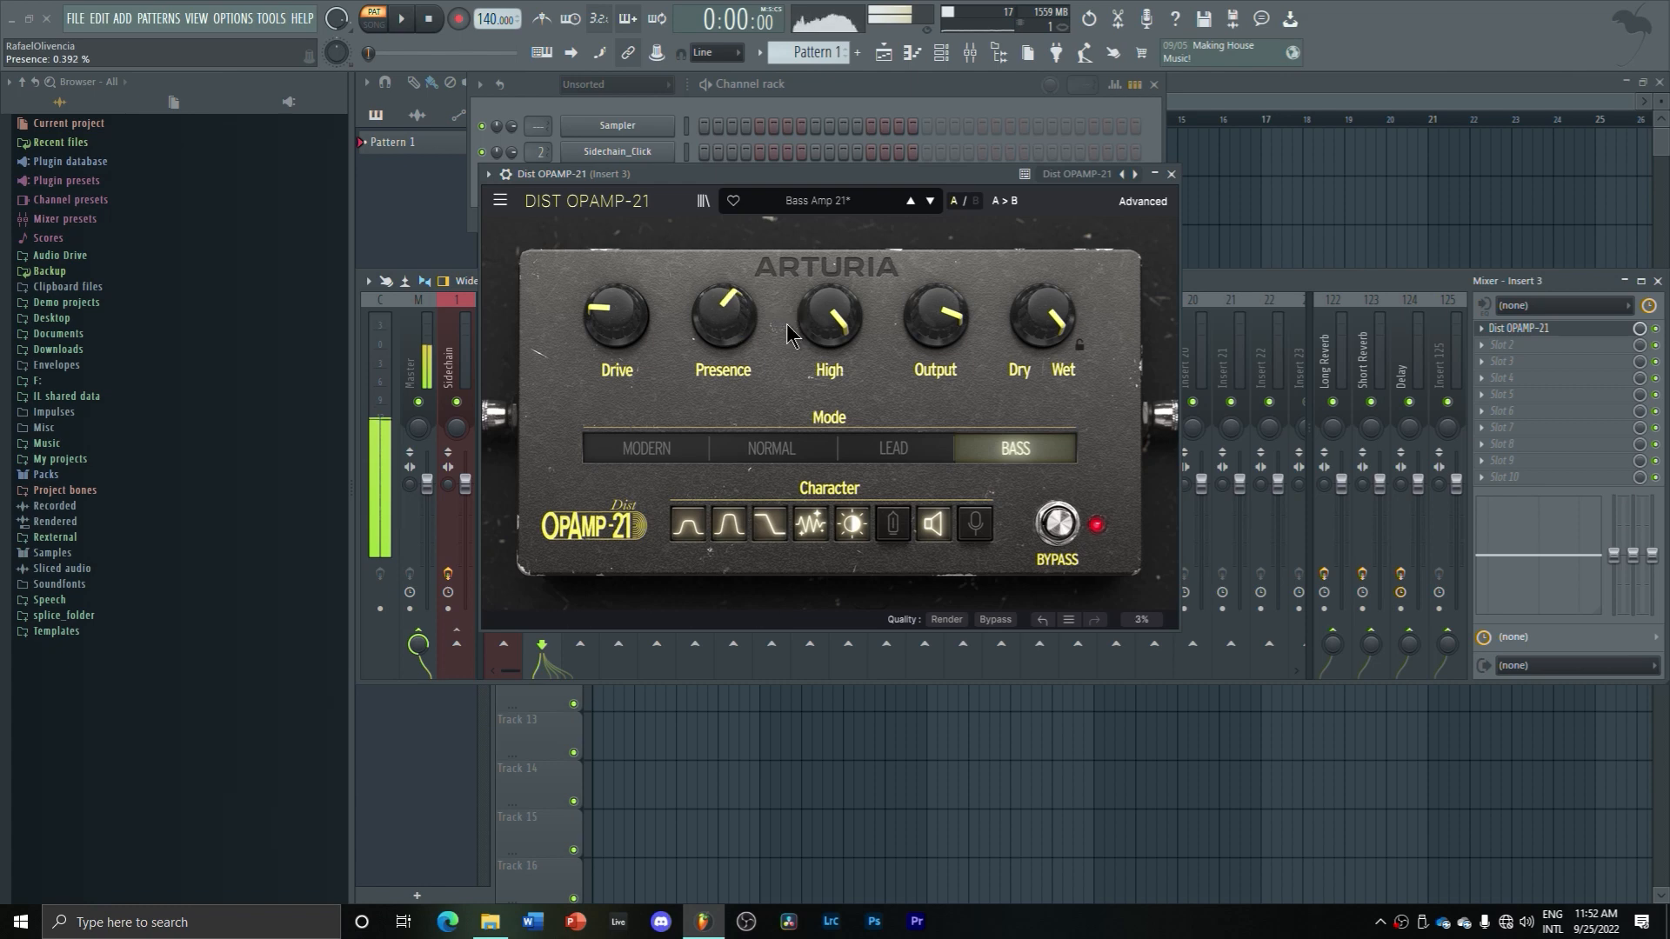
mouse_move(836, 329)
mouse_move(936, 321)
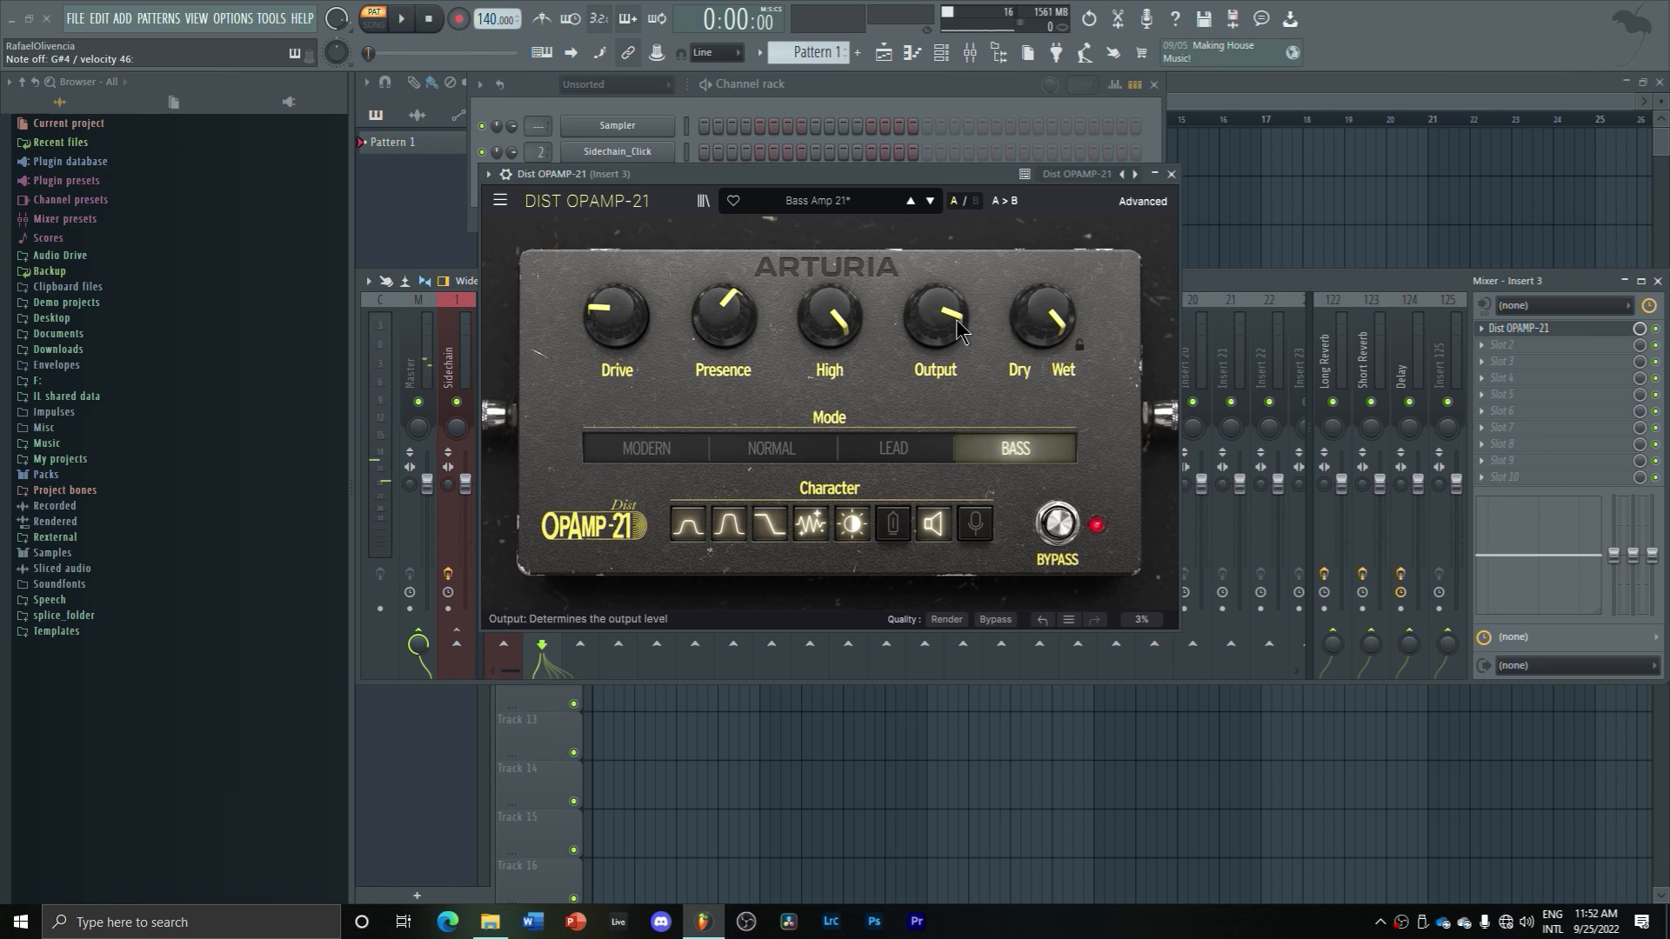
mouse_move(1035, 327)
mouse_move(1035, 326)
mouse_down()
mouse_move(1035, 355)
mouse_move(1035, 335)
mouse_up()
click(1173, 176)
Load OTT in the second slot of Insert 3, setting upward compression to 0% and depth to 72%
click(1506, 343)
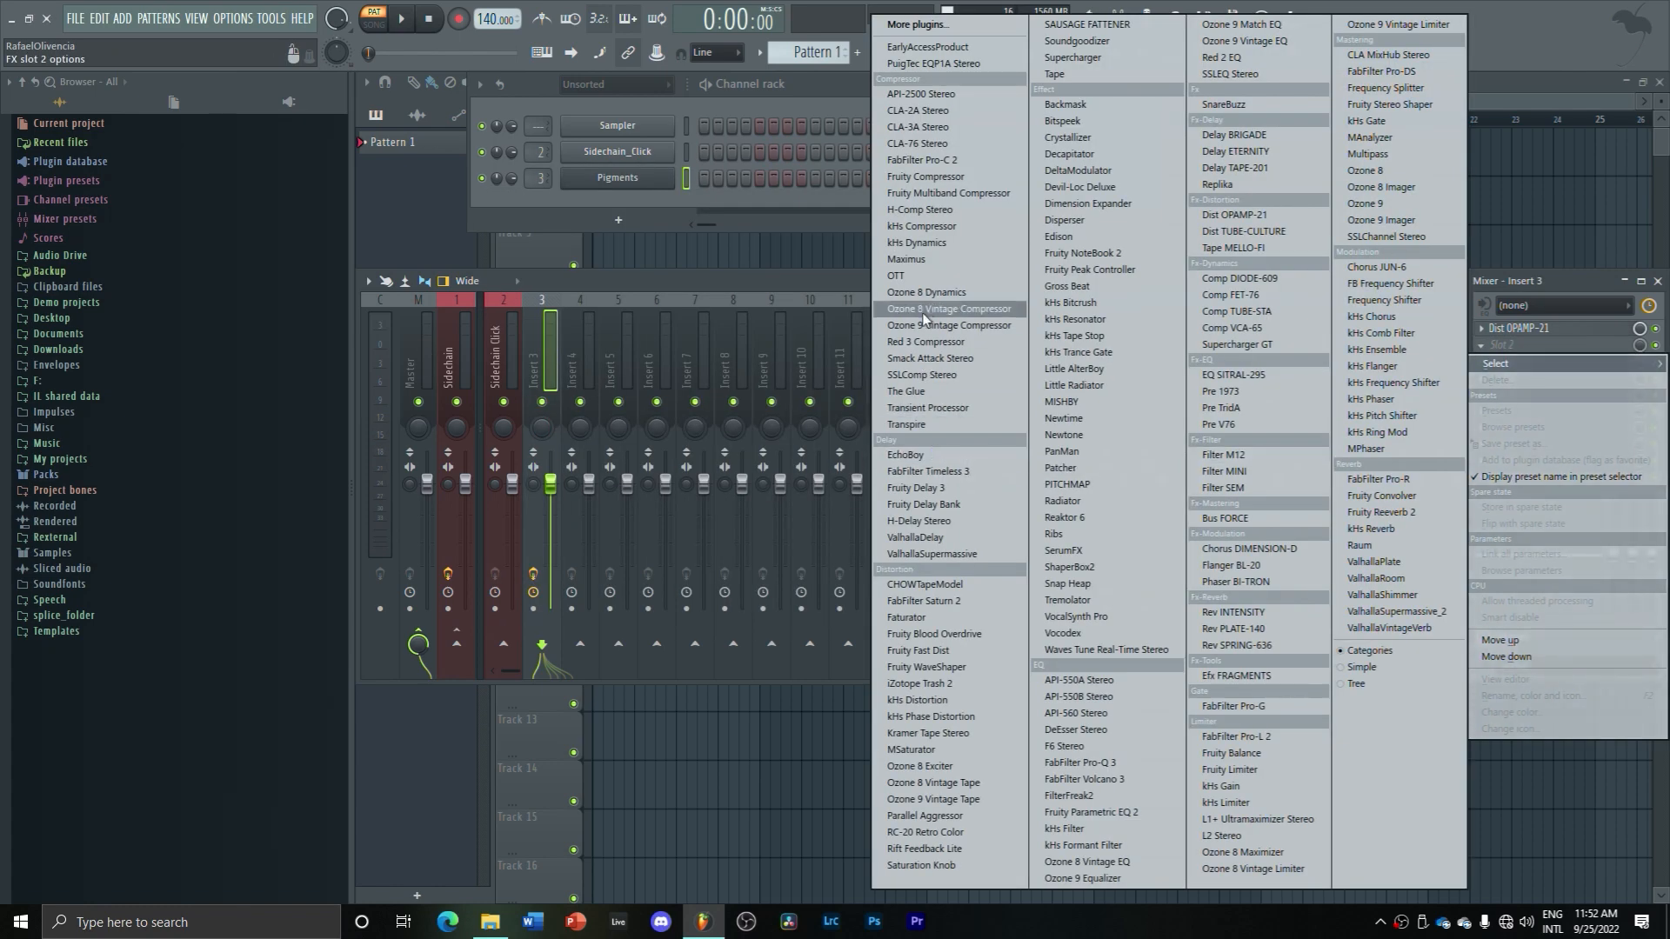
click(896, 276)
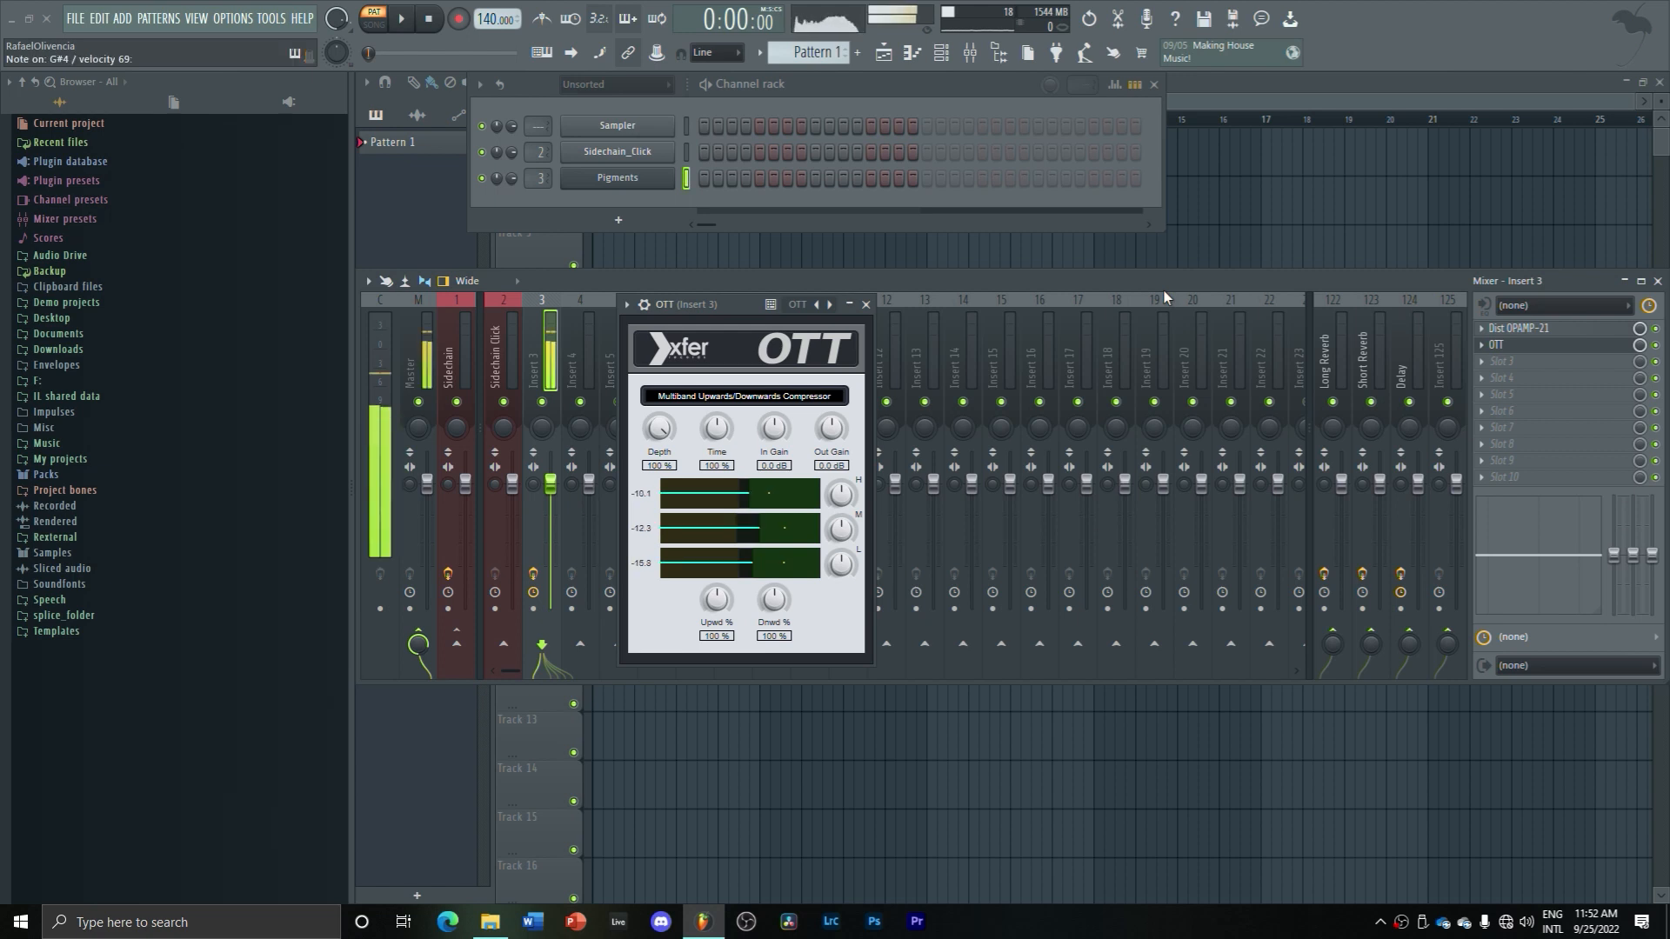
drag(849, 494, 843, 566)
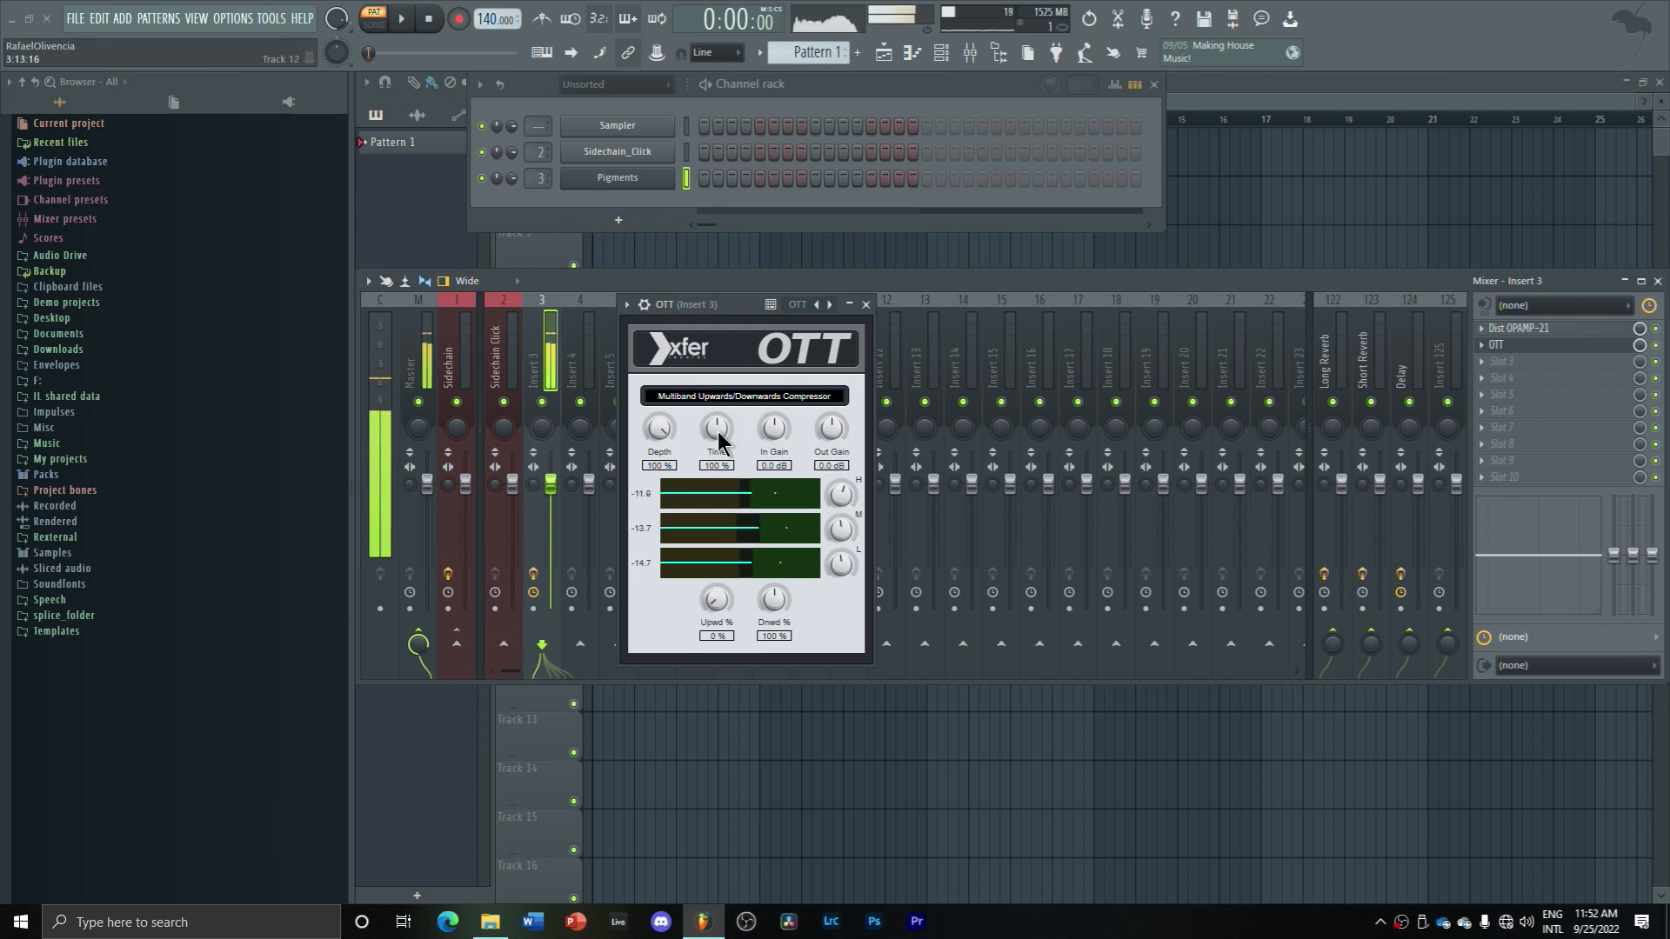
drag(661, 439, 661, 469)
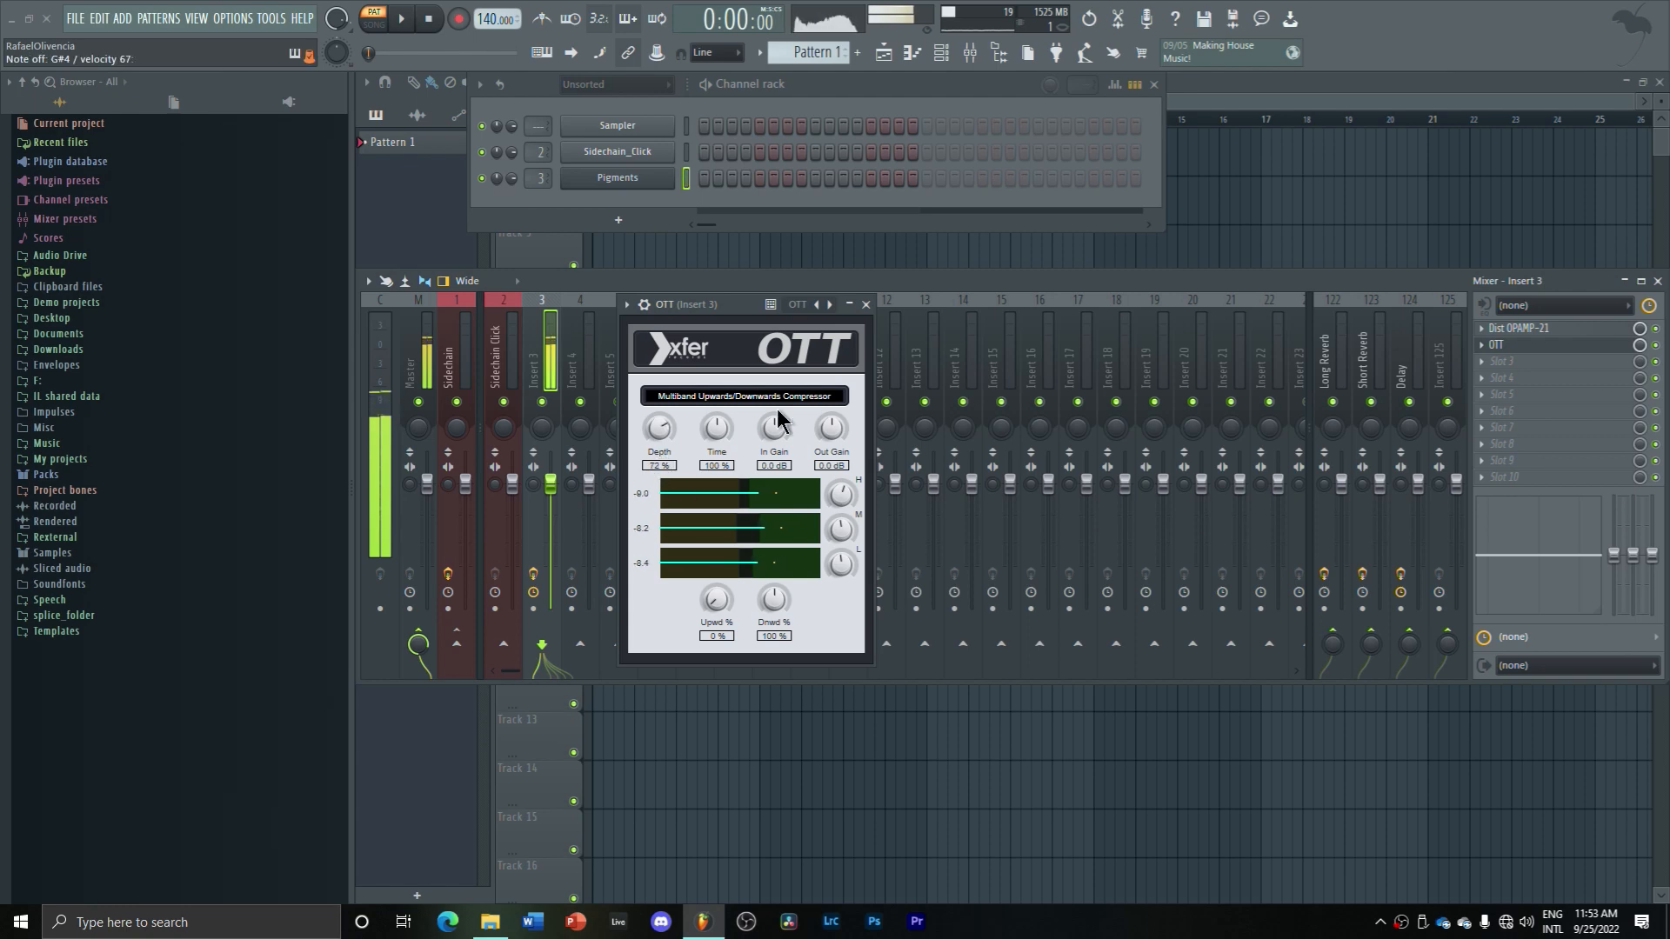
click(865, 304)
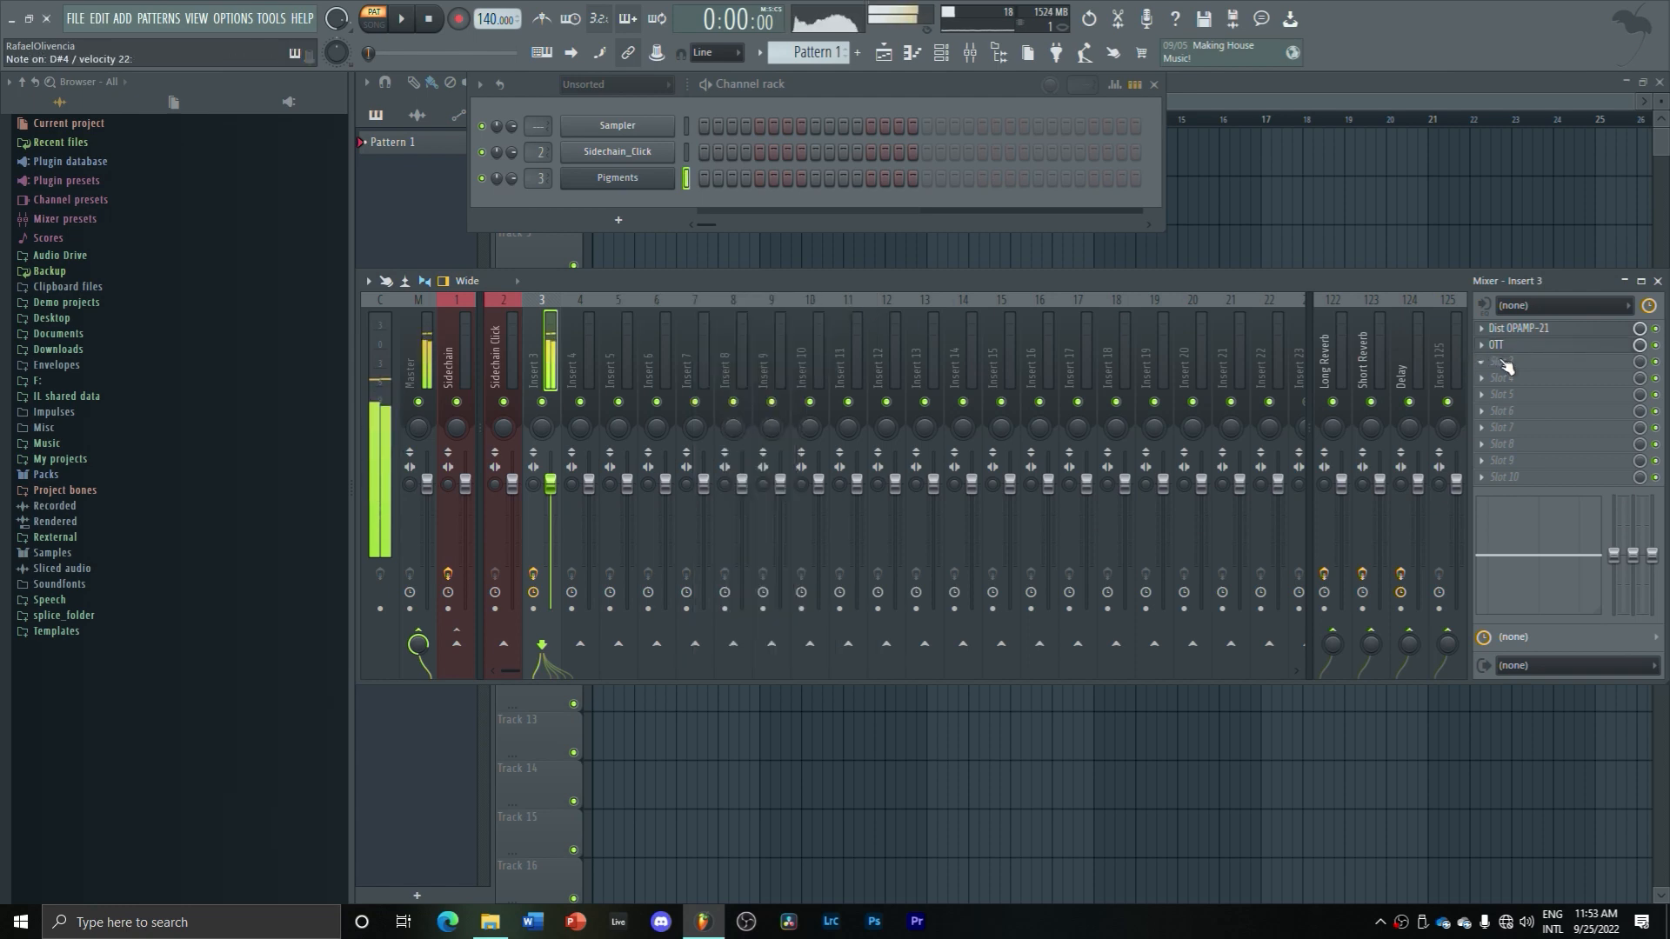
Reopen Pigments and lower the cutoff of the band-pass Multi Filter in FX B
click(645, 179)
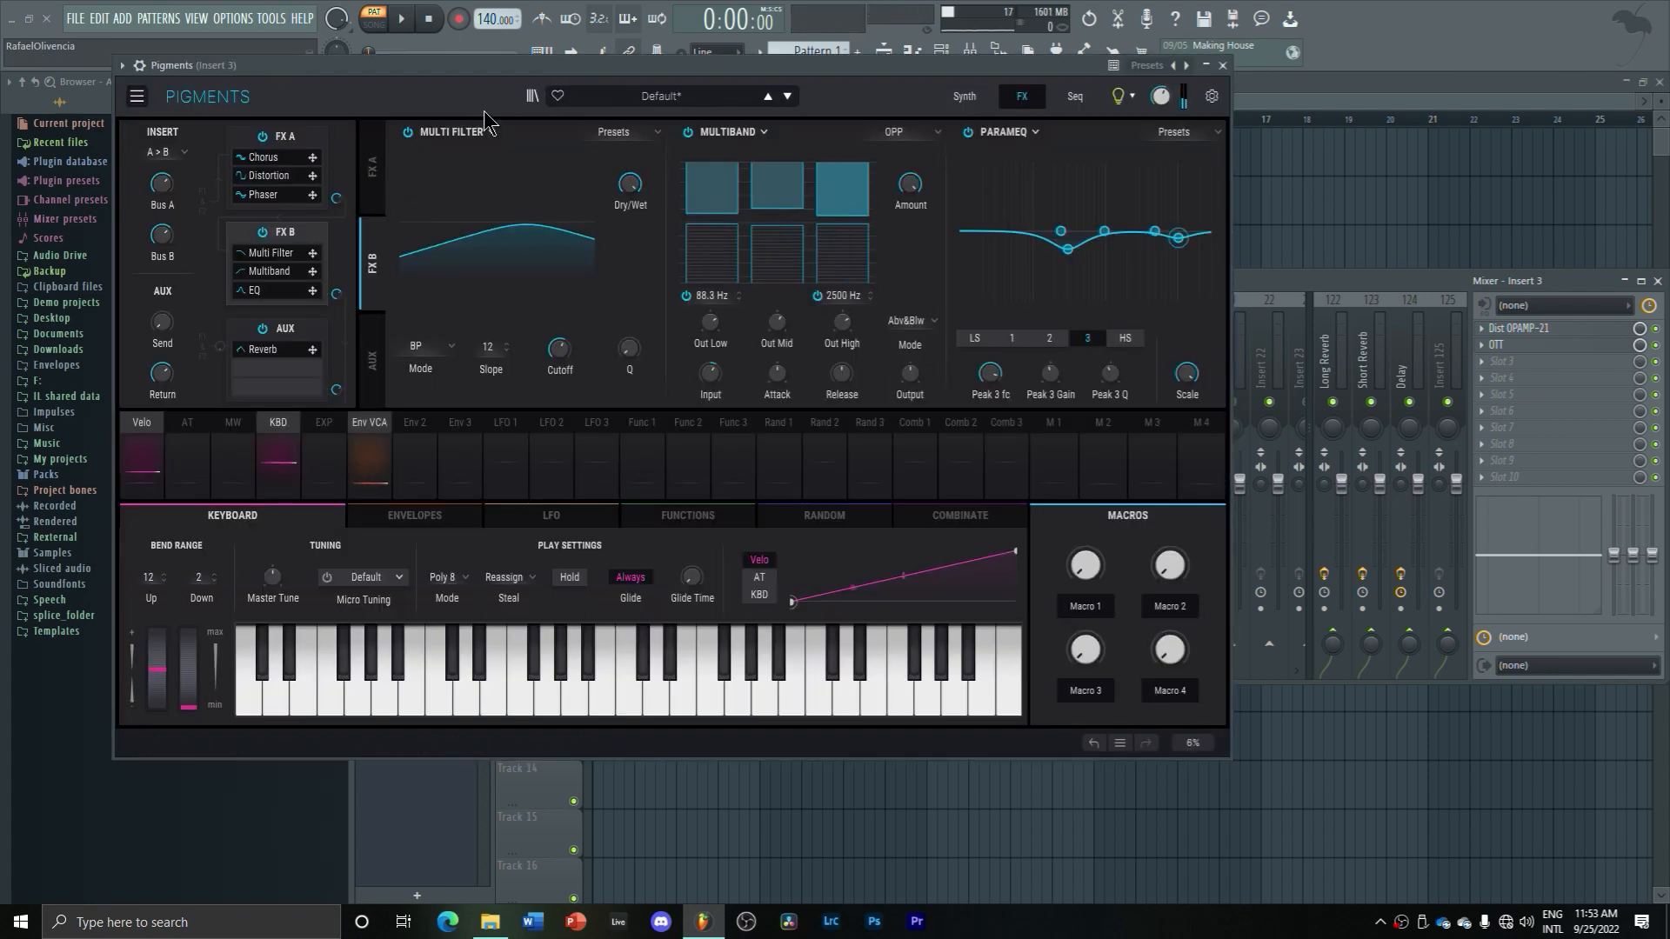
drag(492, 76, 497, 78)
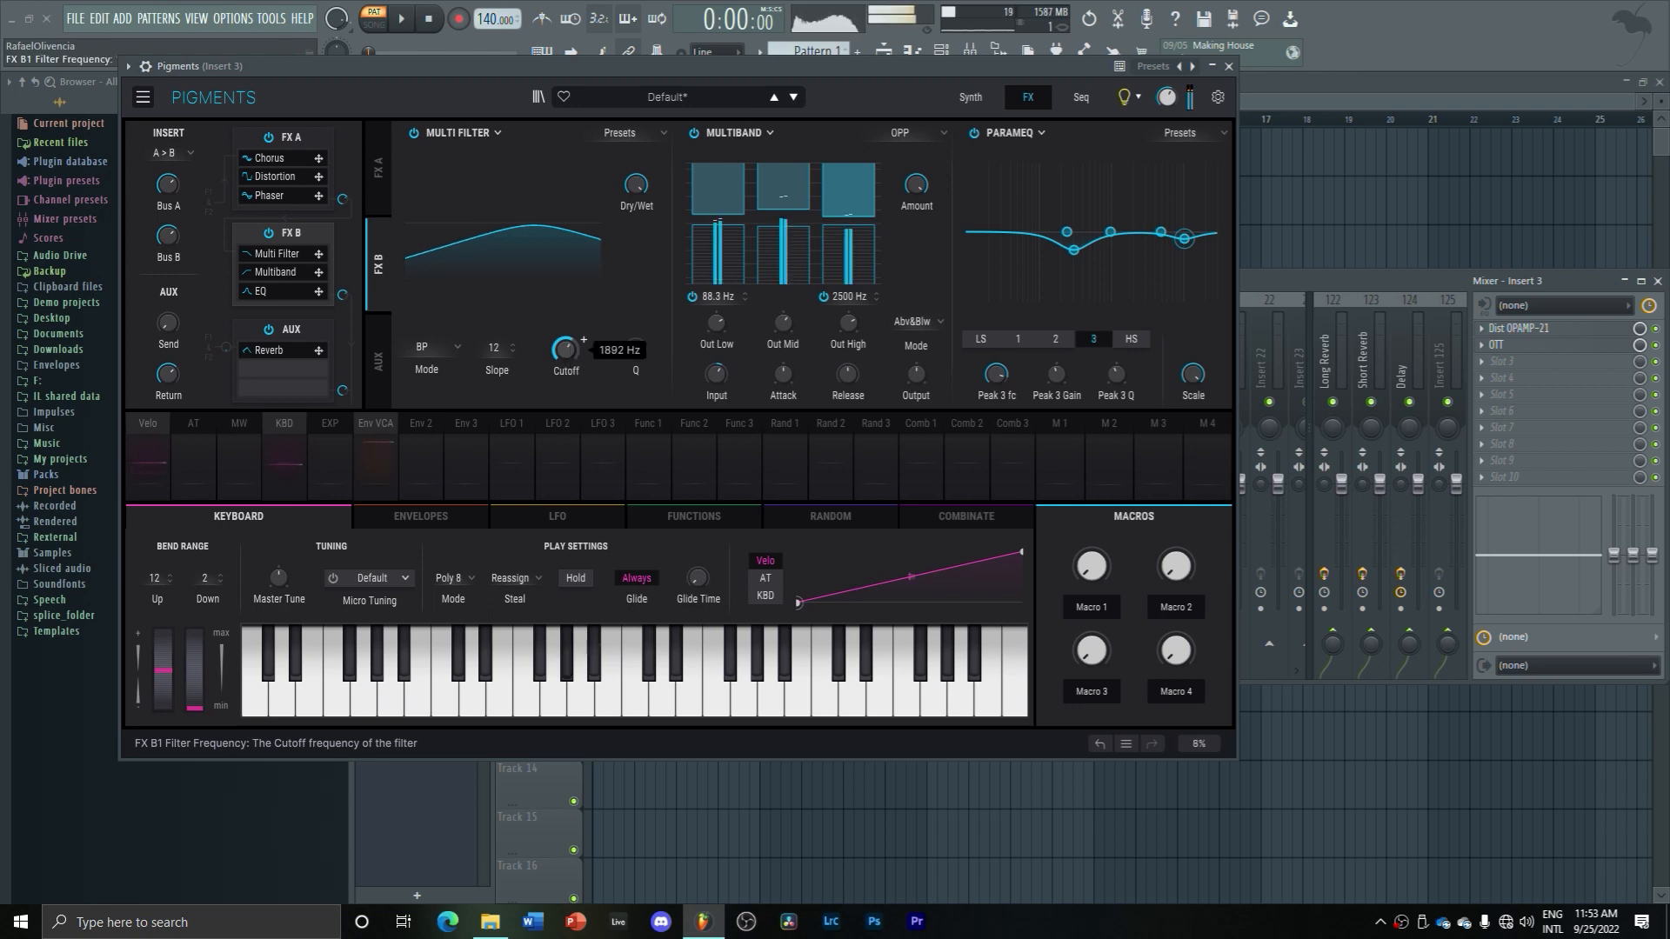
mouse_move(566, 350)
mouse_down()
mouse_move(565, 333)
mouse_move(566, 385)
mouse_move(565, 355)
mouse_move(566, 370)
mouse_up()
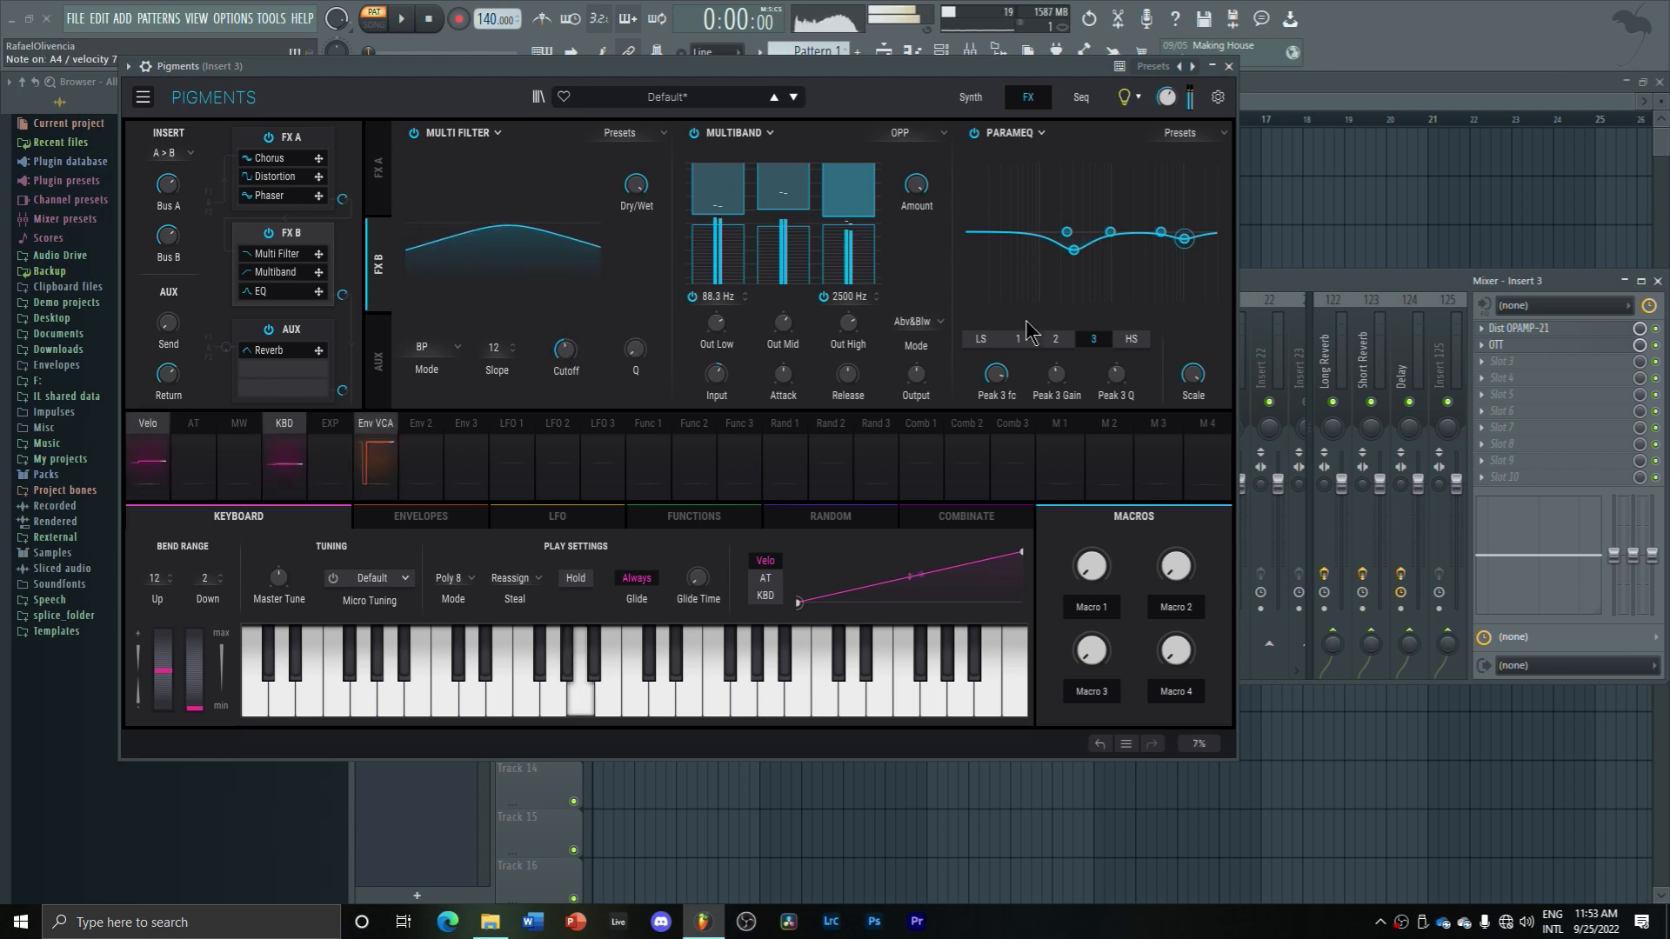
Set Dist OPAMP-21's dry/wet mix to about 51% and lower Pigments' Multi Filter cutoff slightly further
click(1535, 331)
drag(1040, 320, 1040, 322)
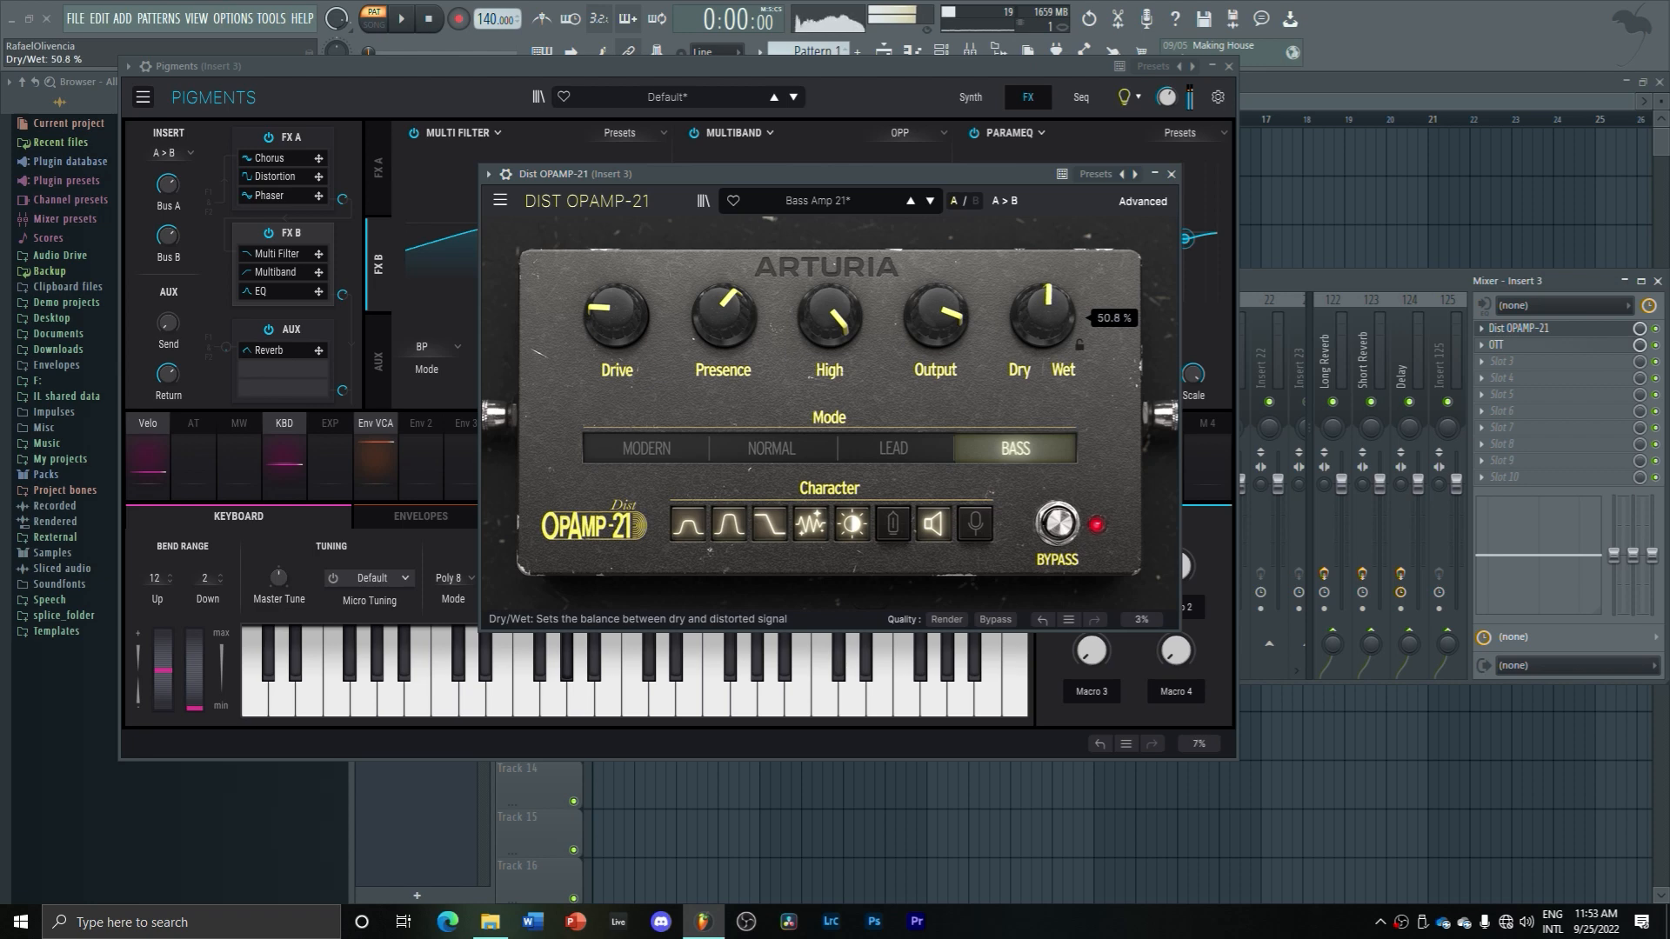
click(1171, 174)
mouse_move(566, 349)
mouse_down()
mouse_move(566, 296)
mouse_move(571, 359)
mouse_up()
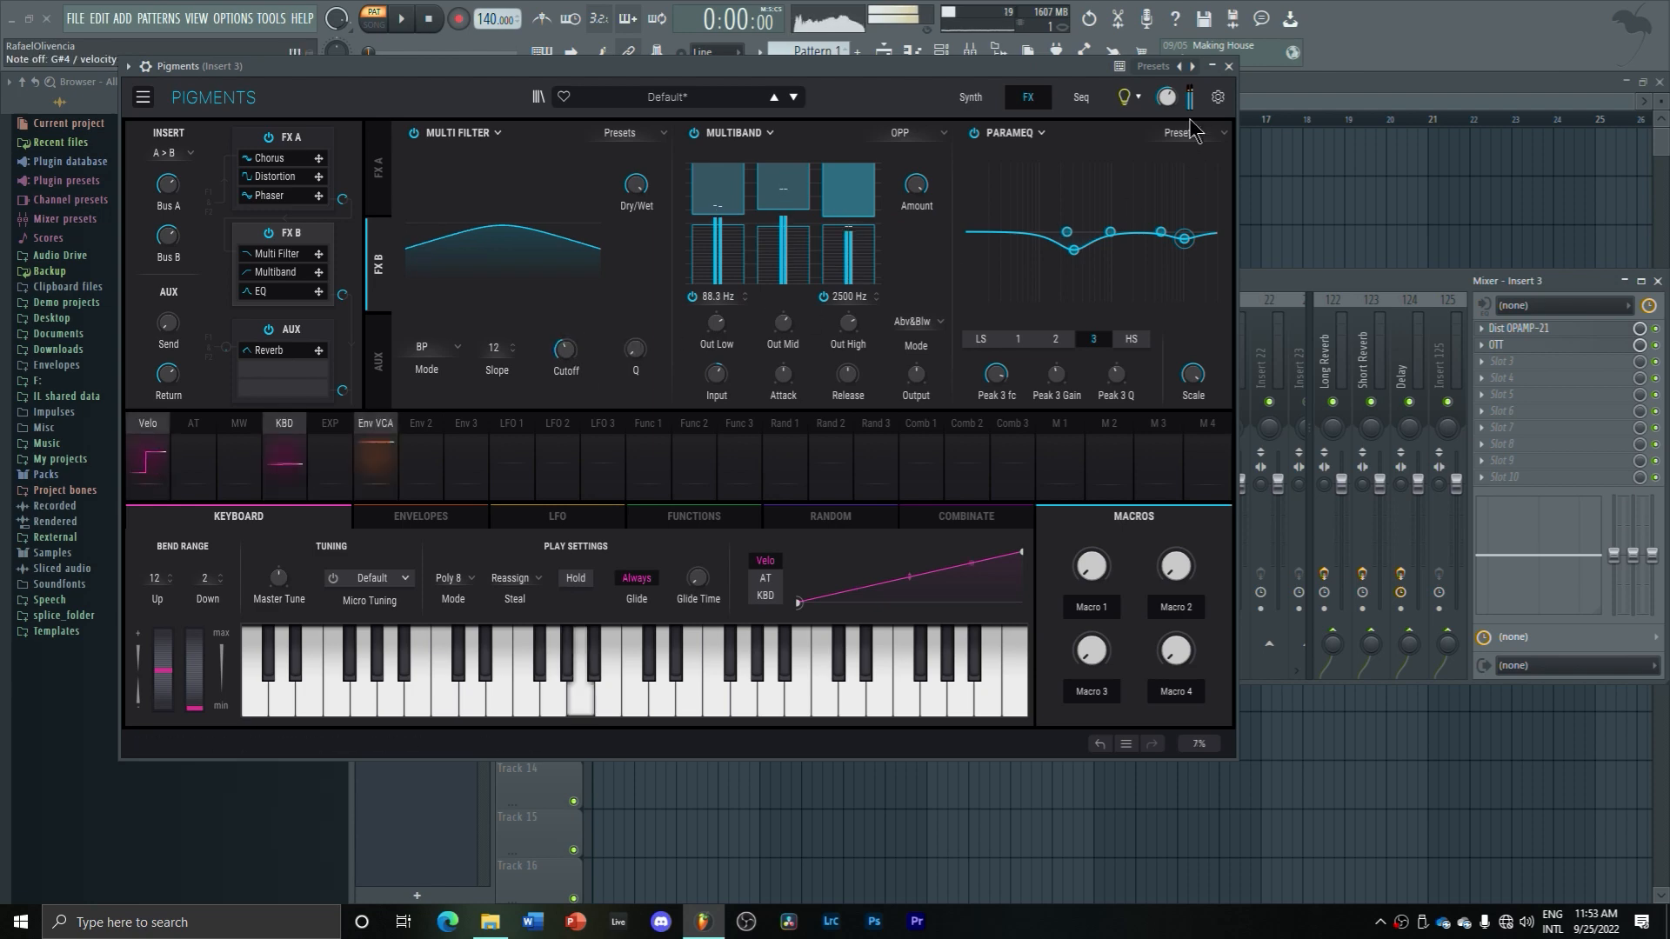
click(1229, 67)
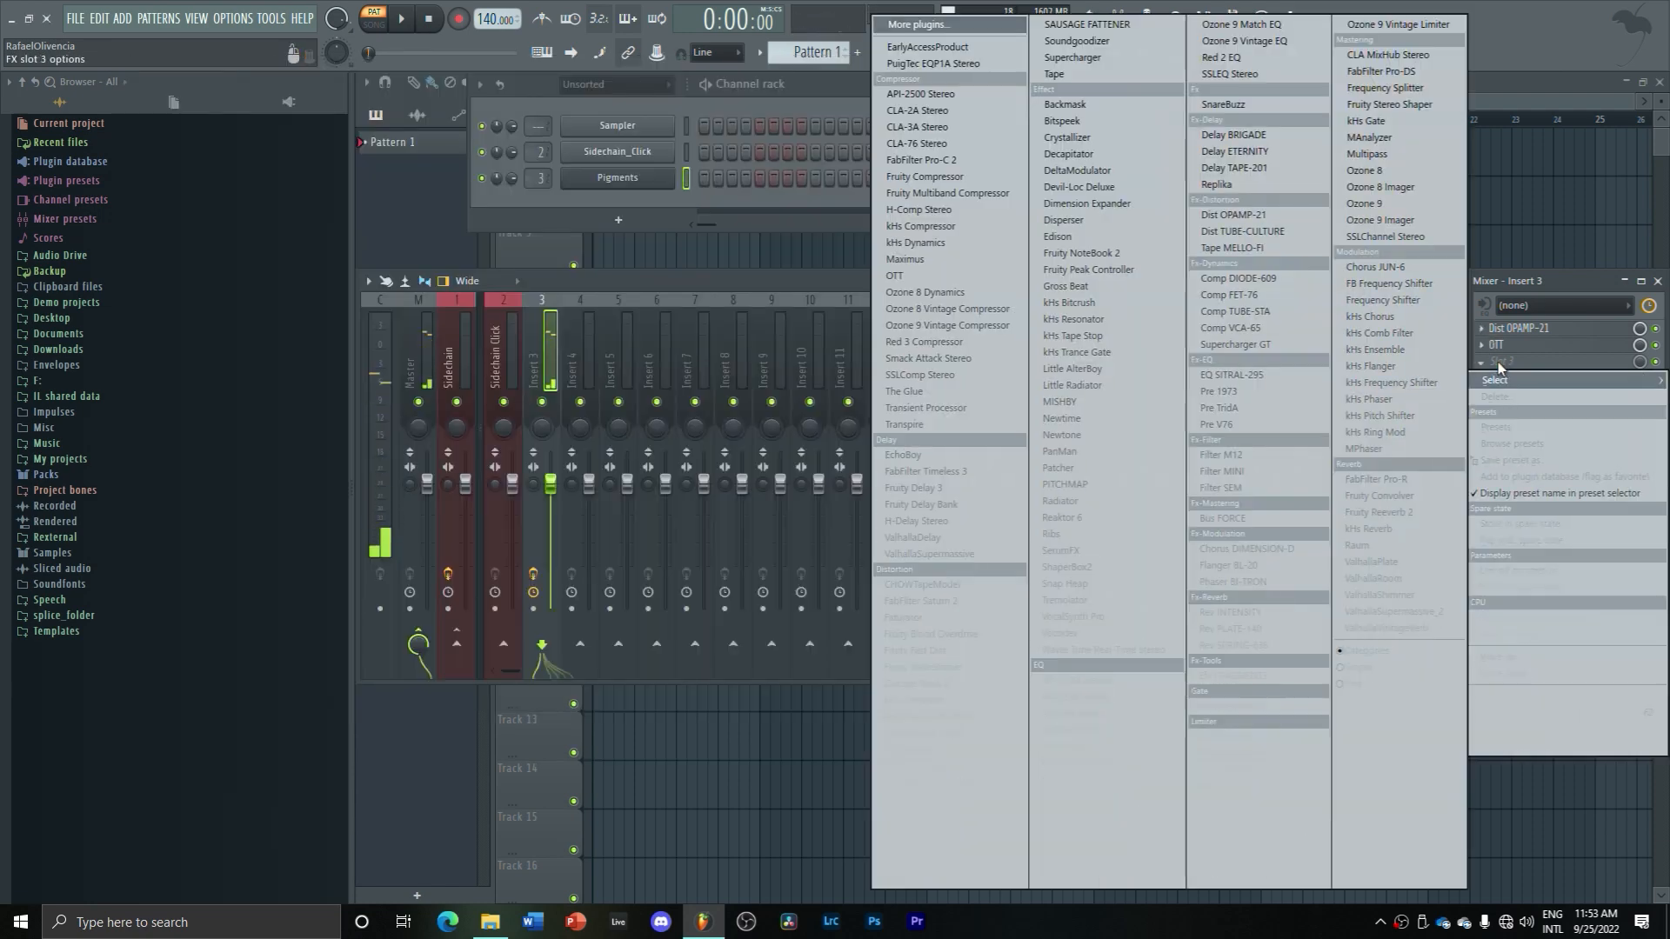
Load Fruity Parametric EQ 2 in the third slot of Insert 3 with its Default preset
click(1496, 361)
click(1091, 811)
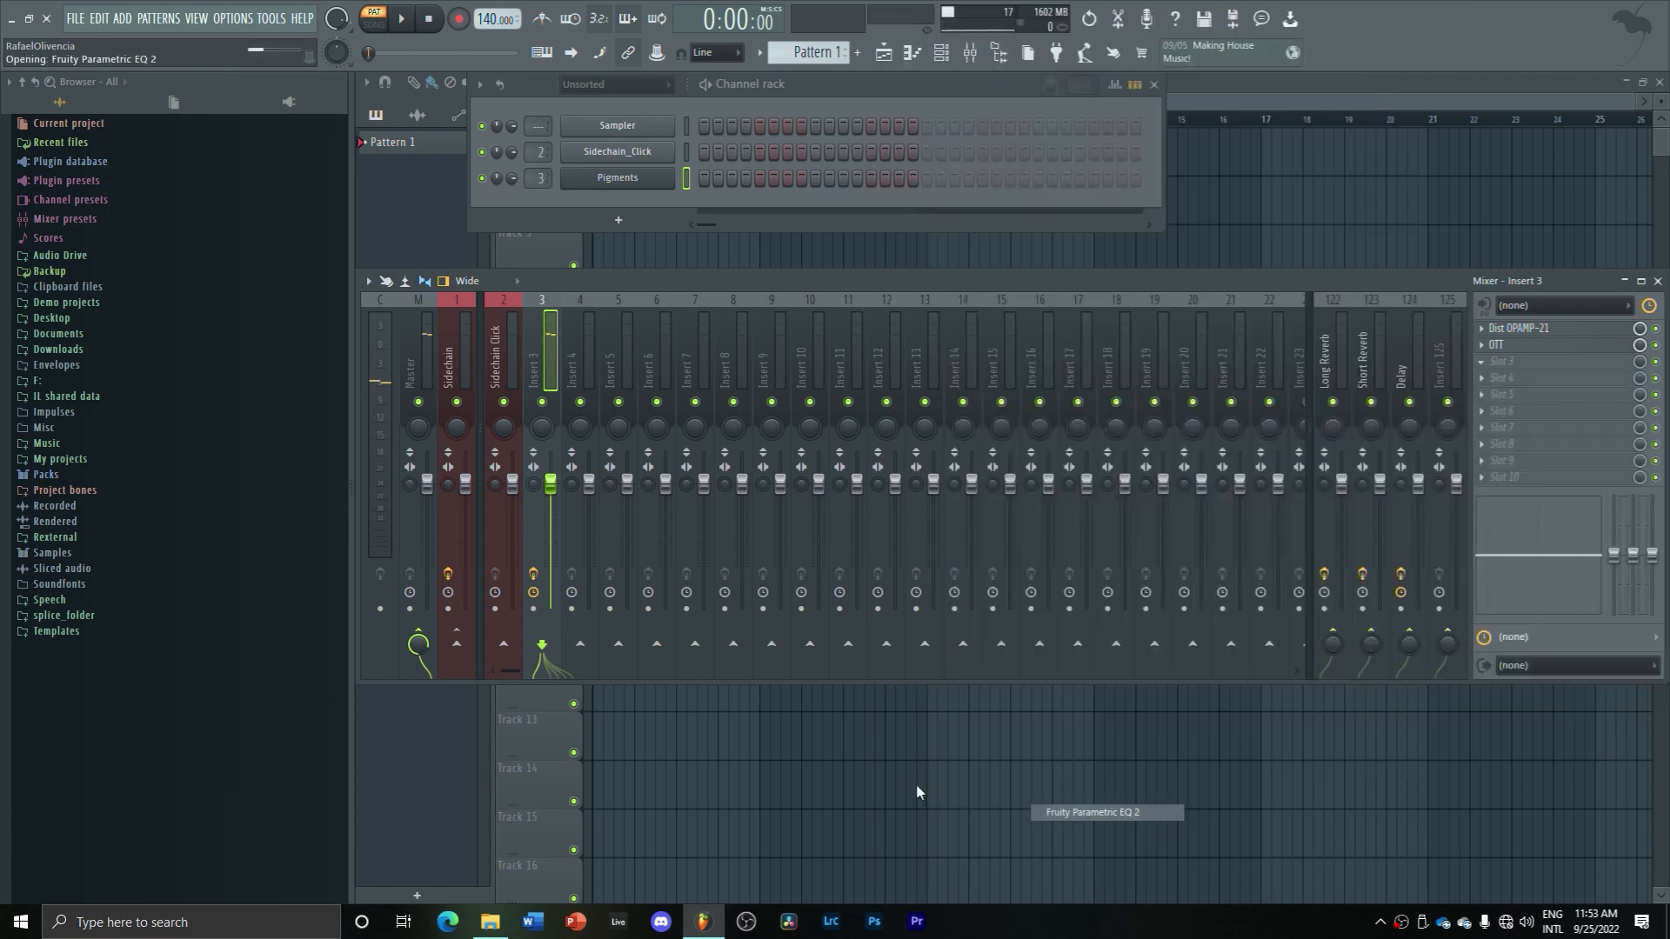
click(587, 97)
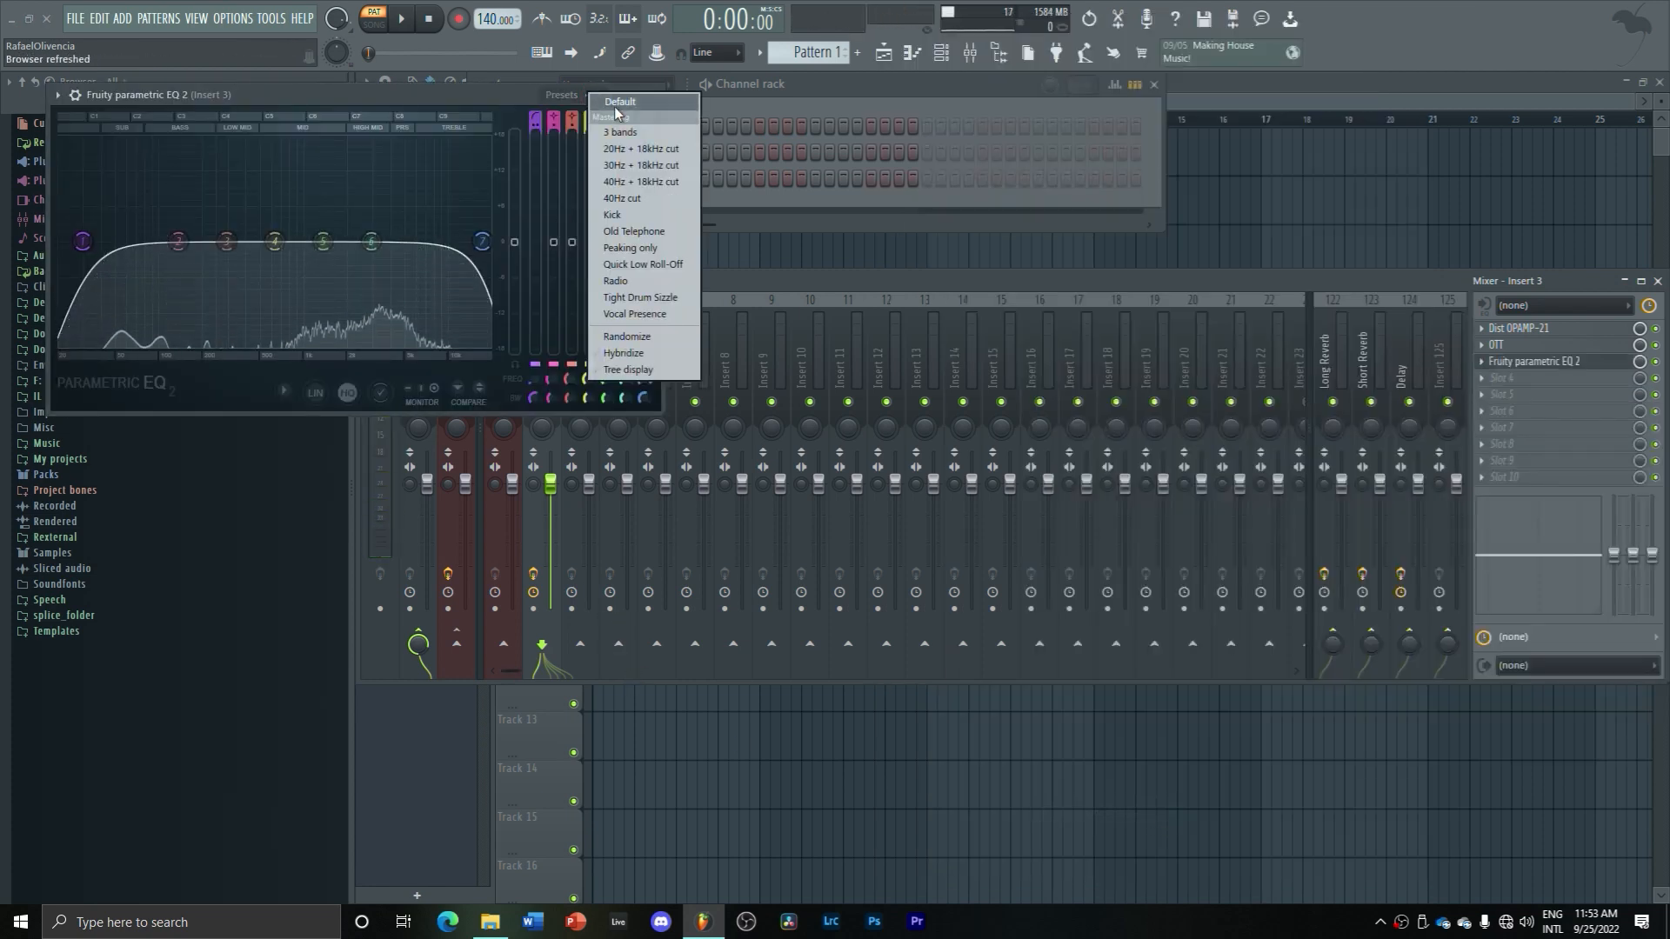
click(619, 106)
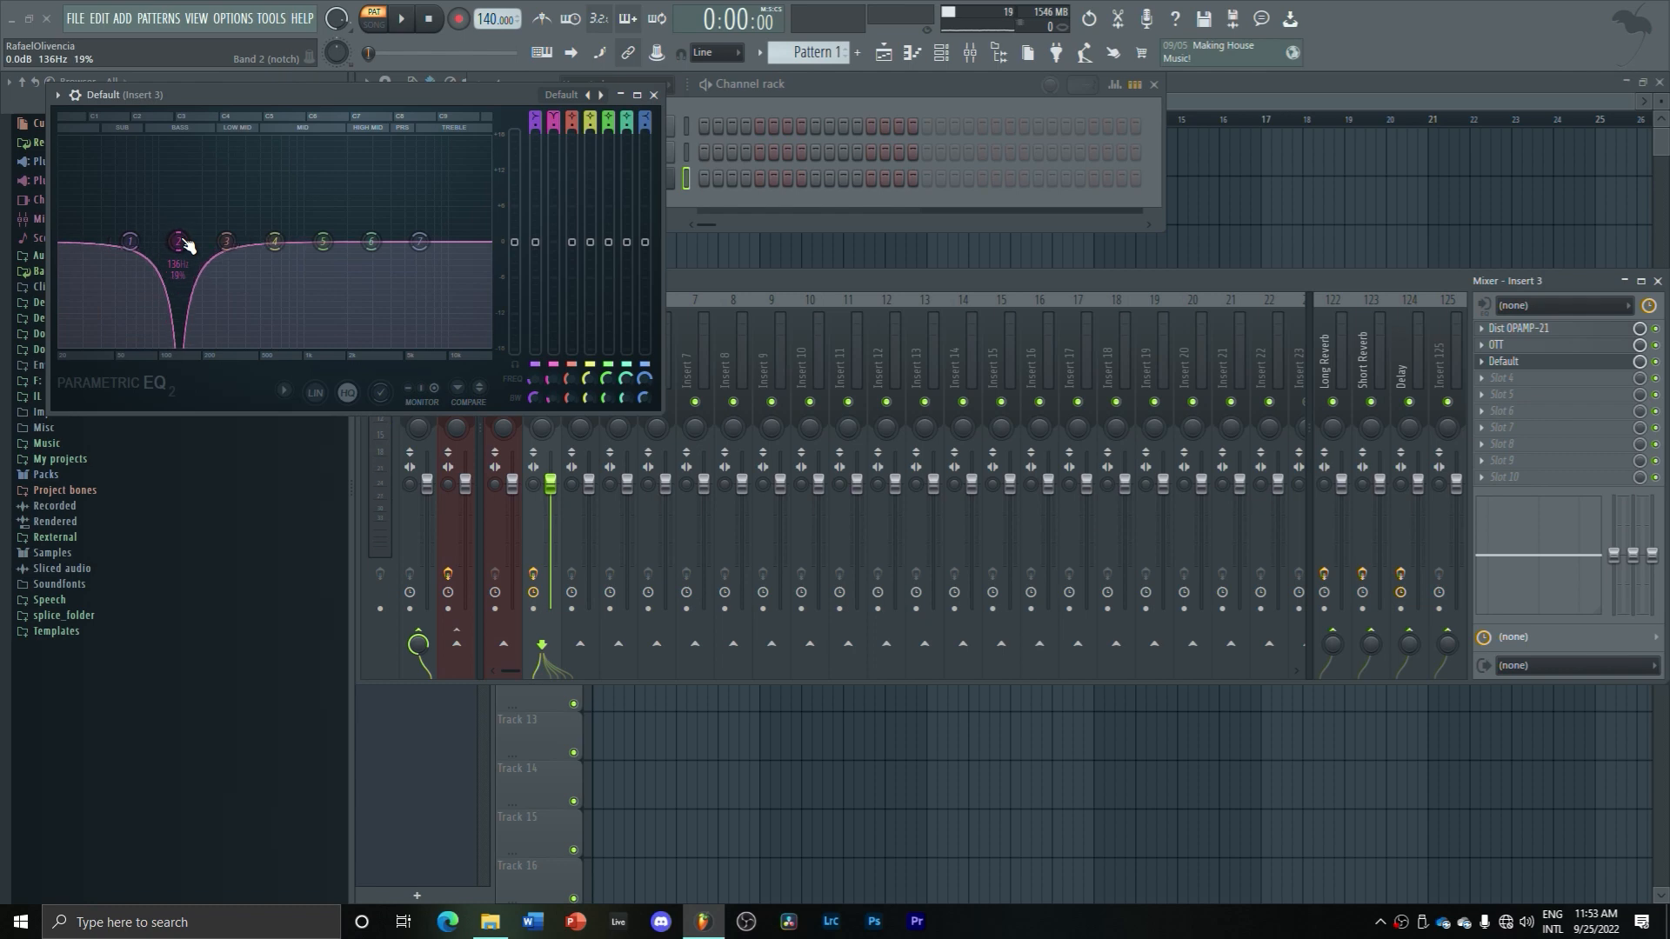
Shape the EQ with a band 2 notch at about 140 Hz, a slight band 4 boost and a slight band 6 cut
drag(187, 246, 172, 244)
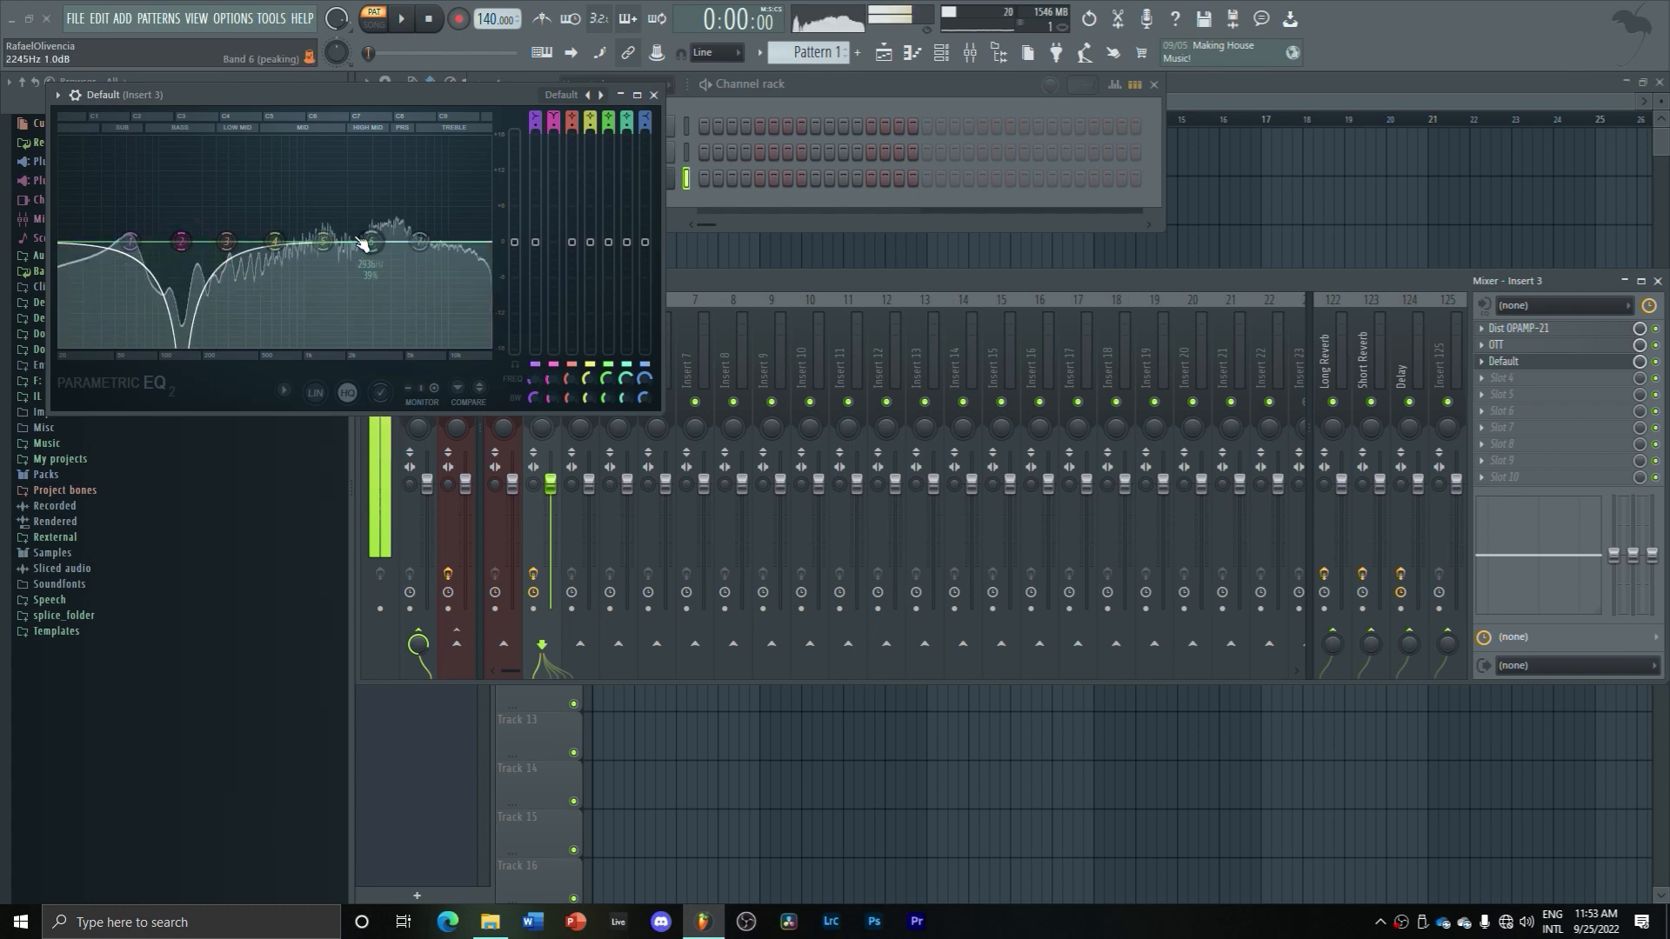
drag(391, 266, 387, 261)
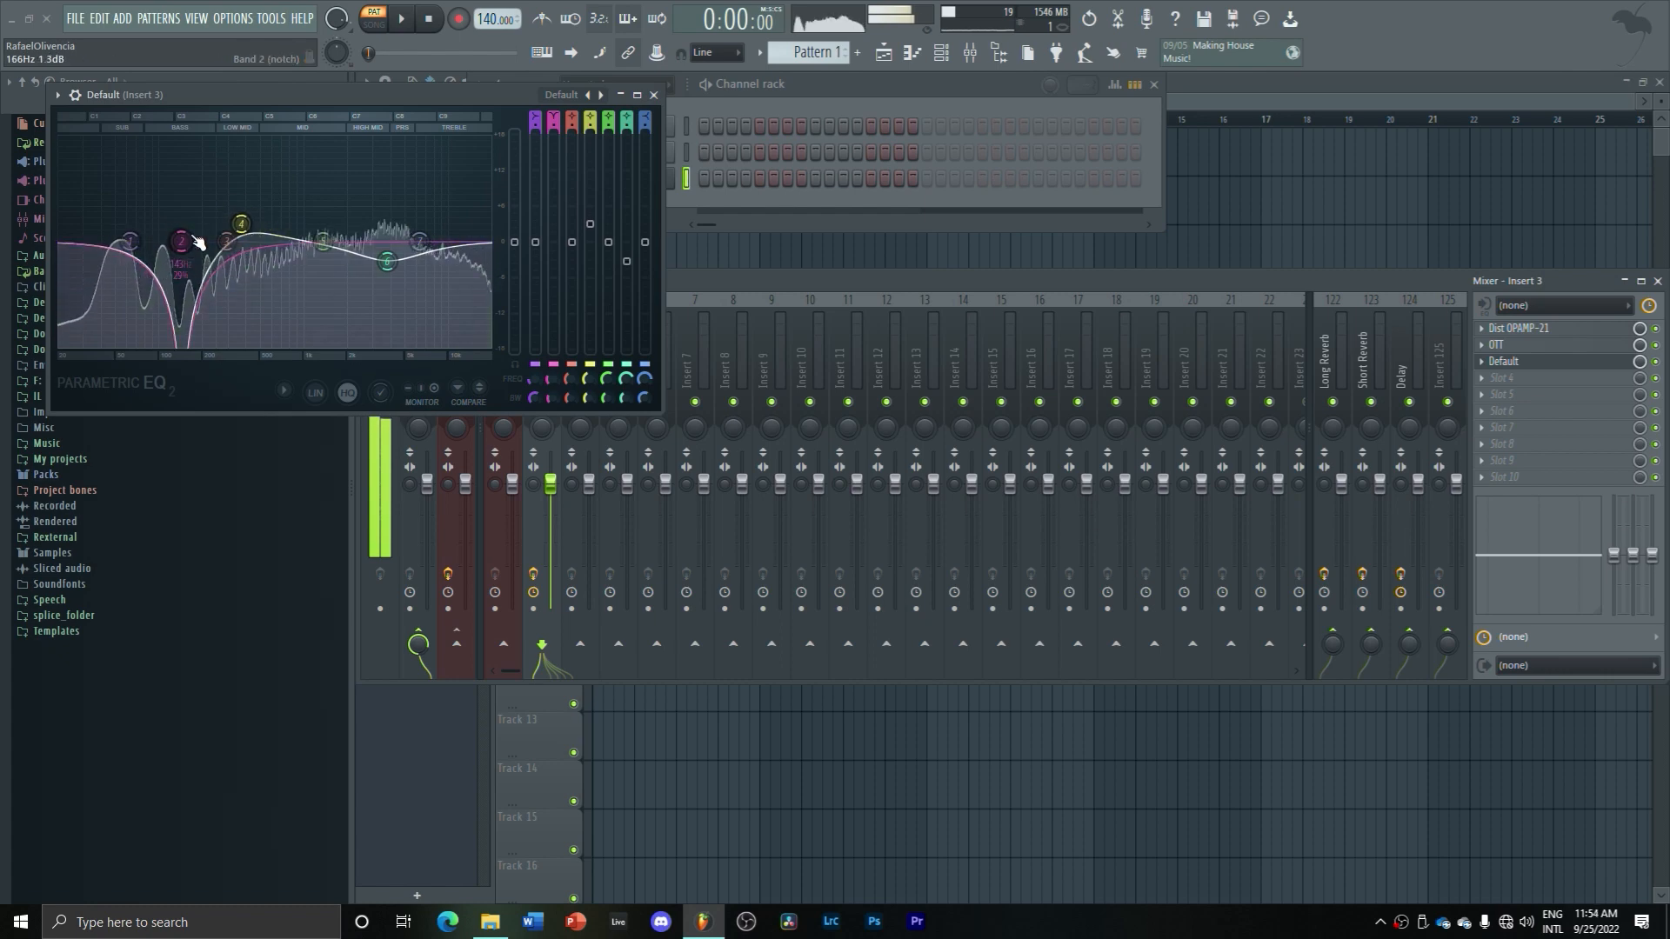
click(653, 95)
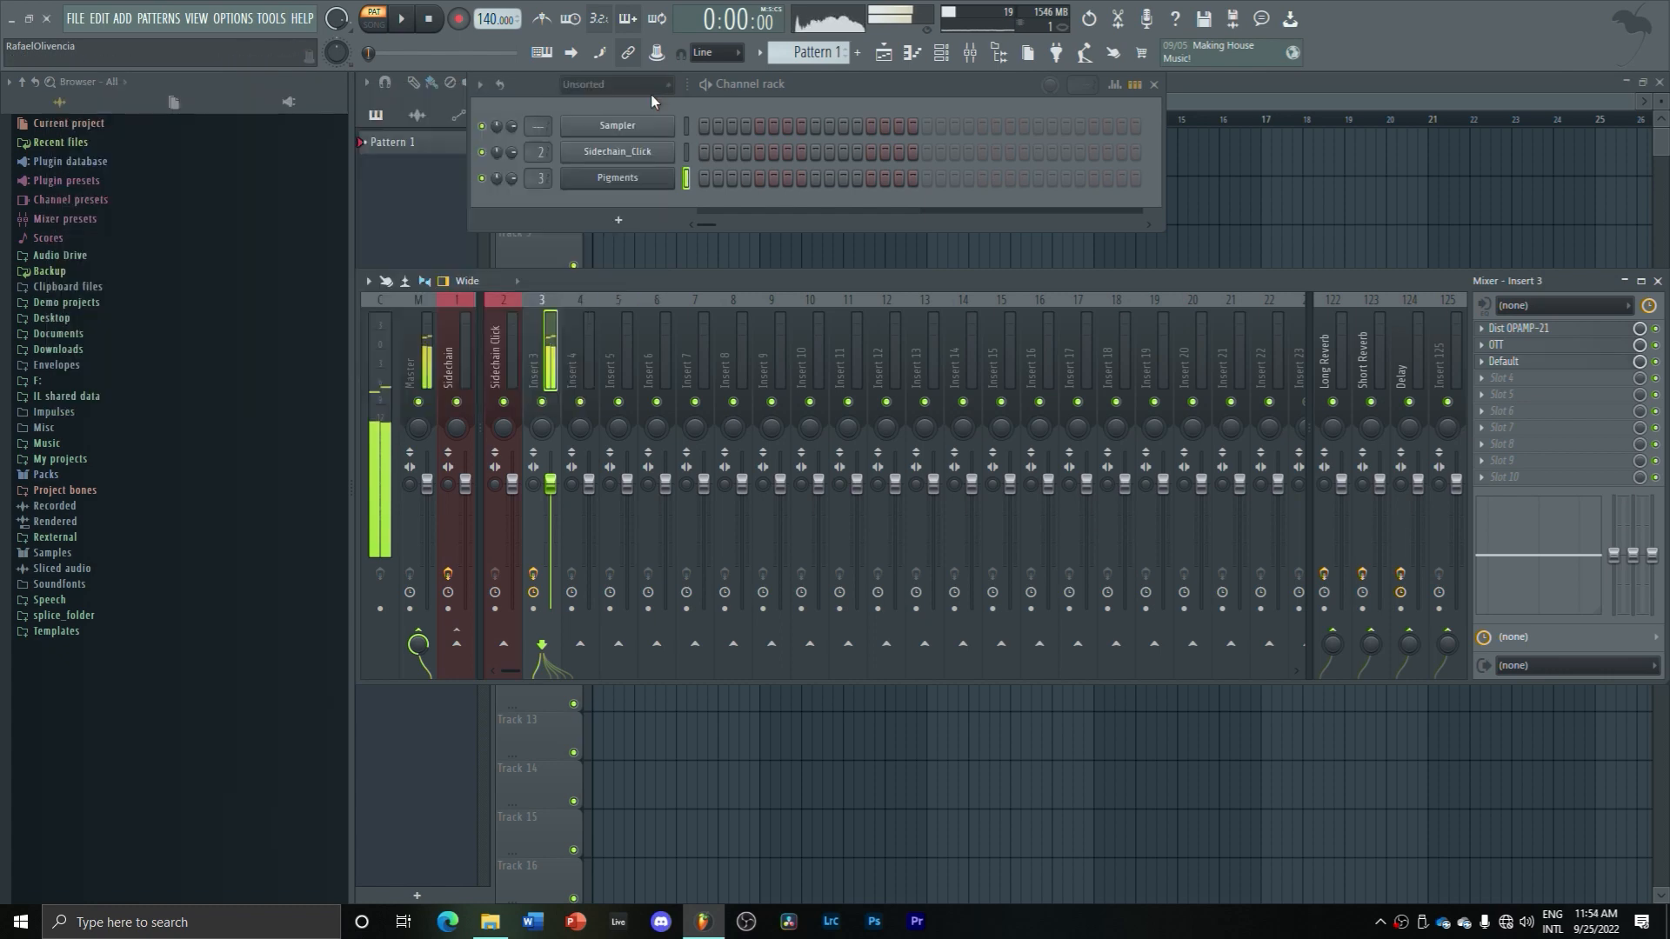
Load a second Fruity Parametric EQ 2 with its Default preset in slot 4 of Insert 3 and cut the highs with band 7
click(1528, 379)
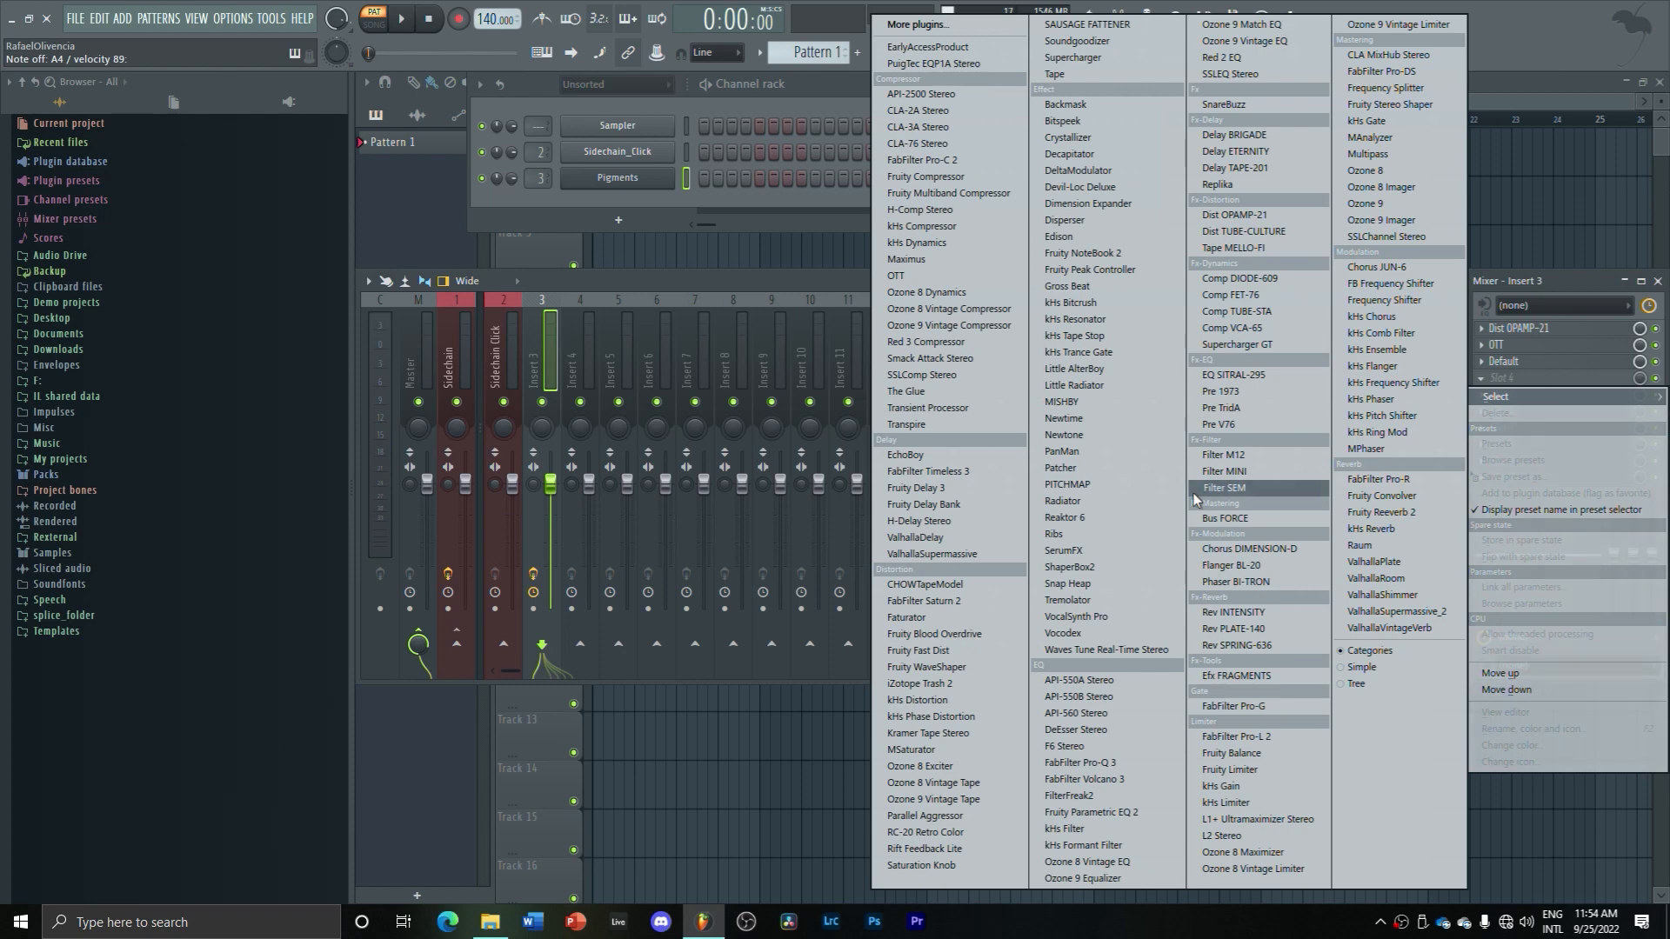
click(1091, 813)
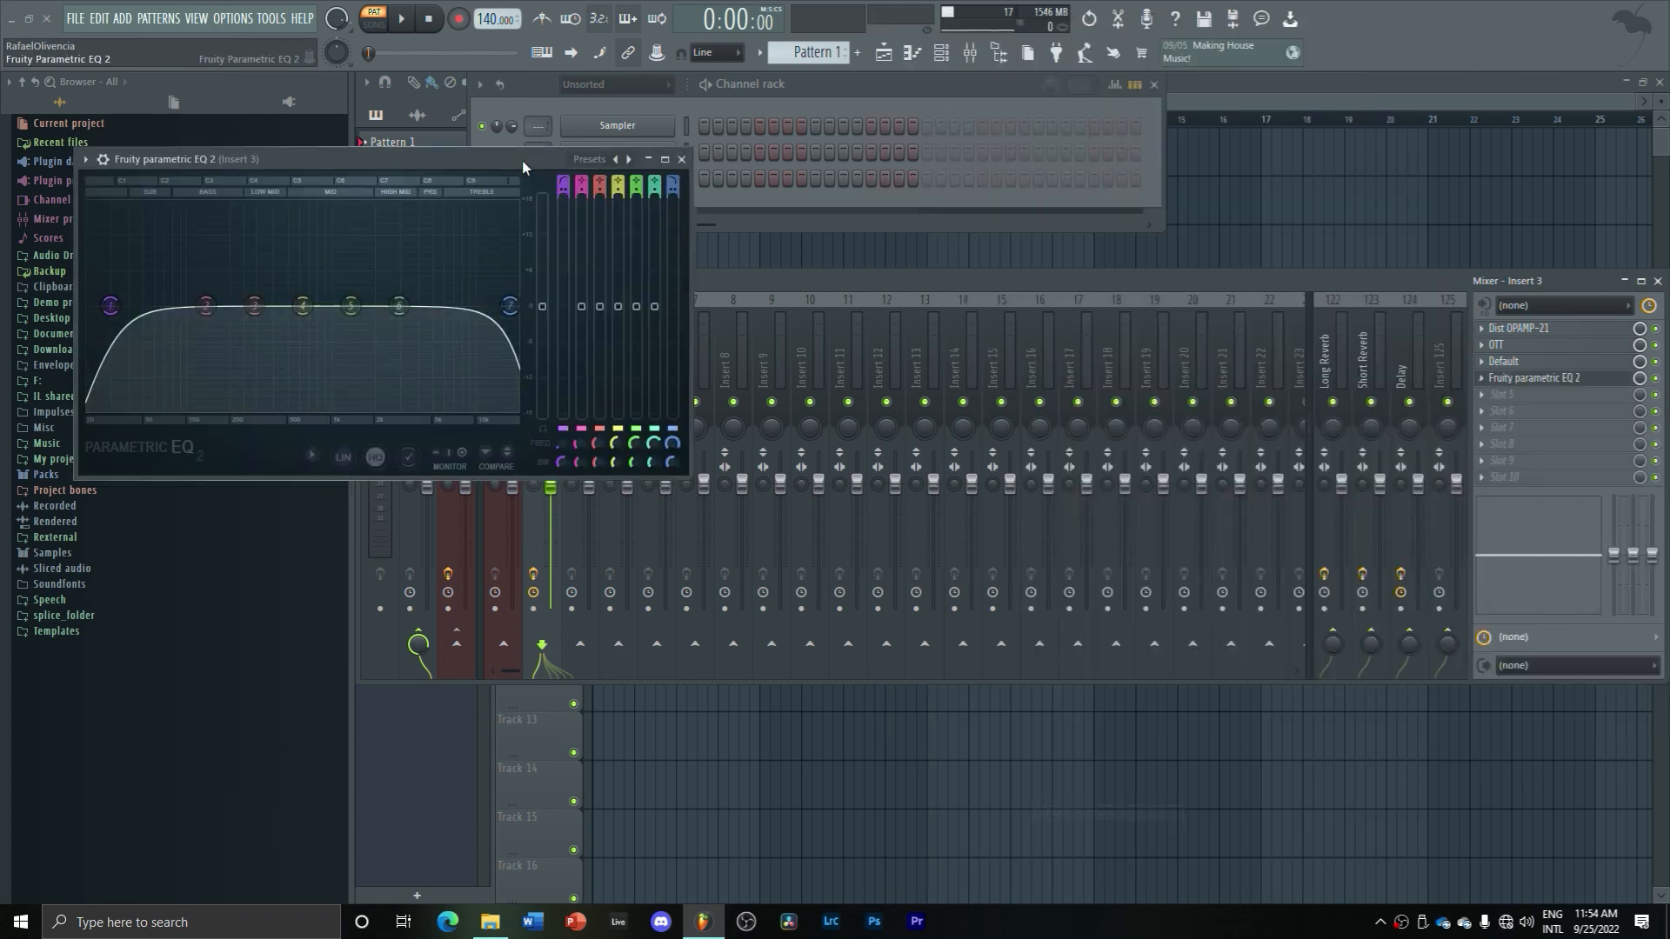
right_click(619, 162)
click(641, 176)
drag(449, 307, 350, 346)
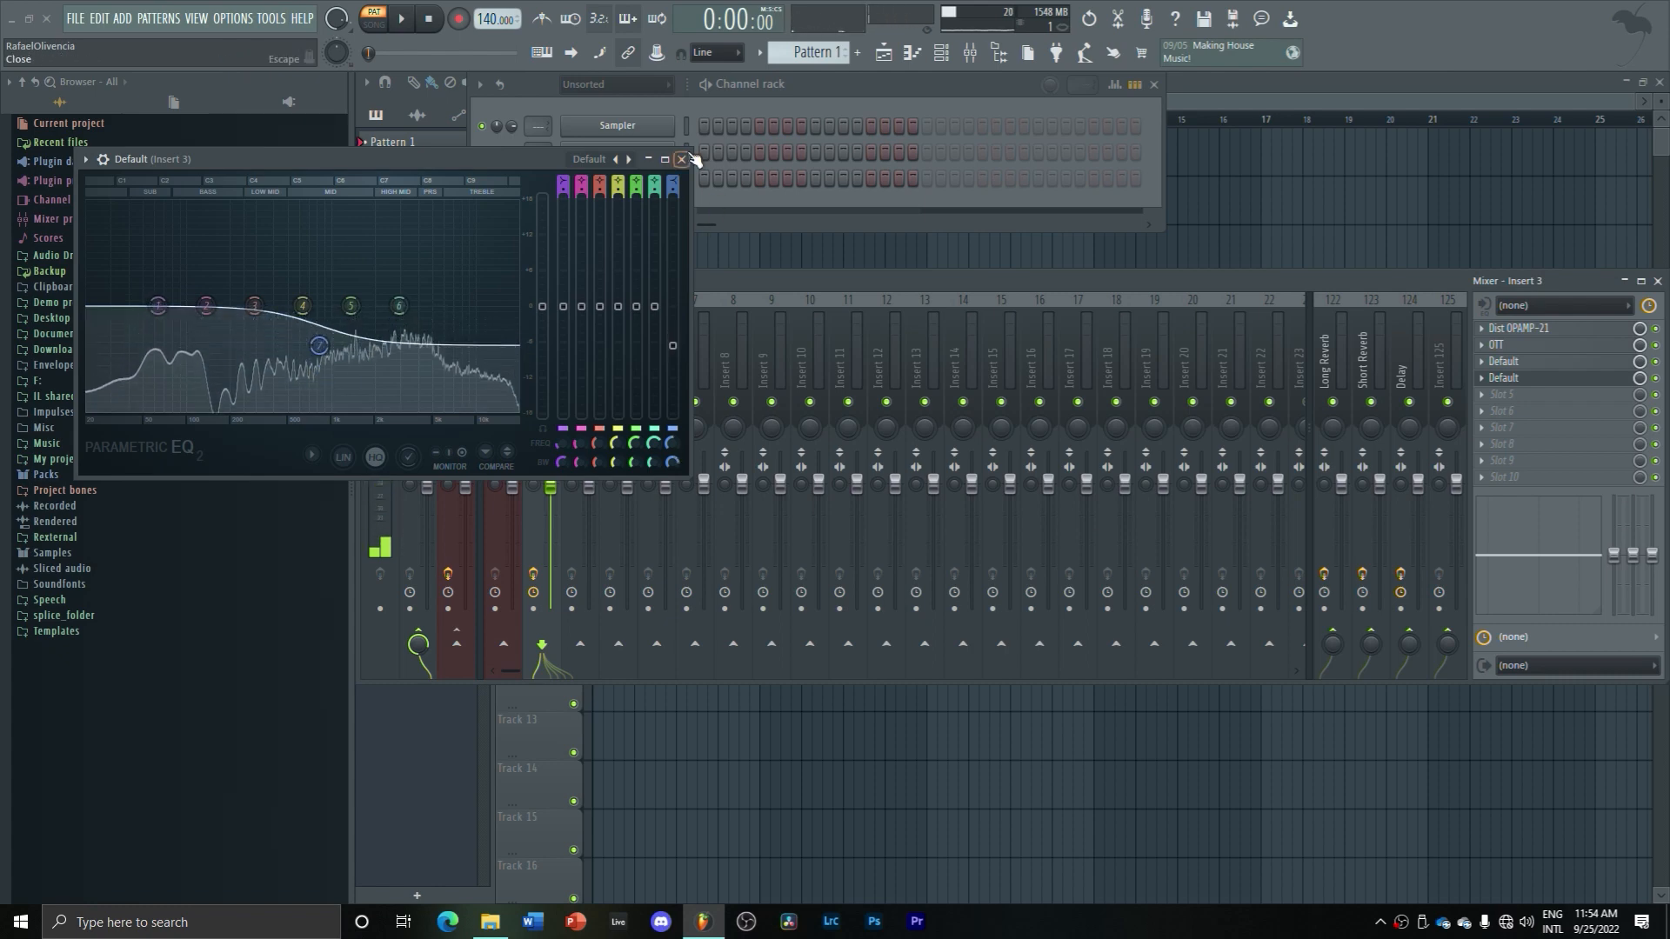
click(682, 159)
Load FabFilter Saturn 2 in slot 5 with the Warm Tube style and raise its band level to about +5.67 dB
click(1502, 394)
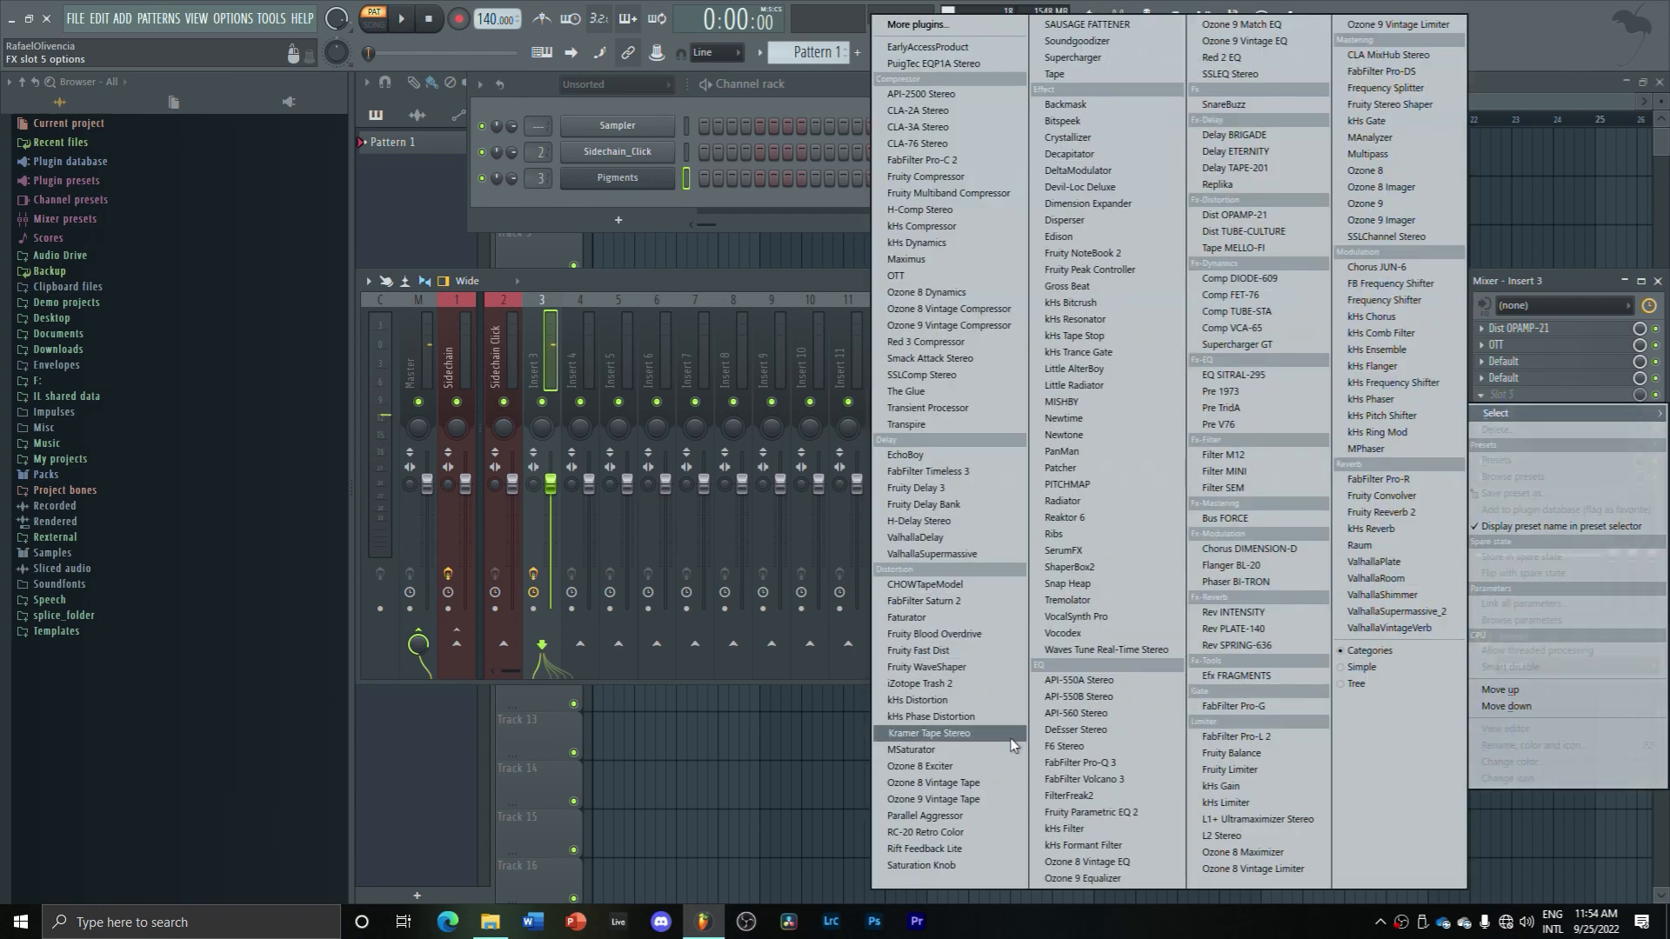
click(935, 601)
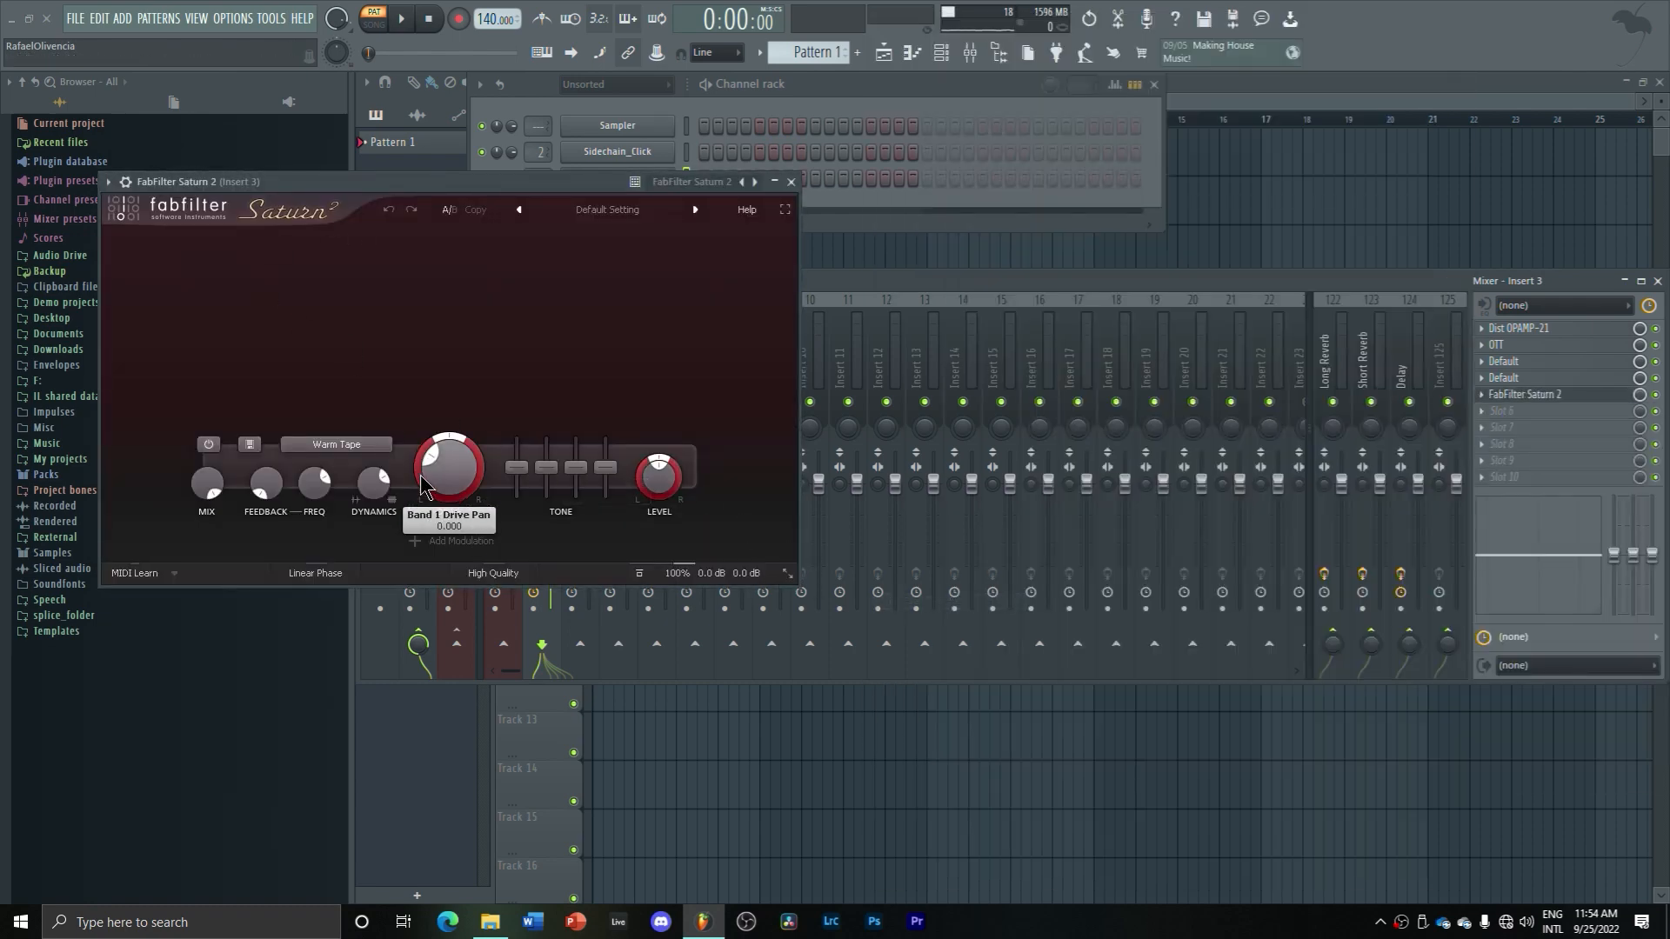
click(339, 444)
mouse_move(396, 465)
click(515, 504)
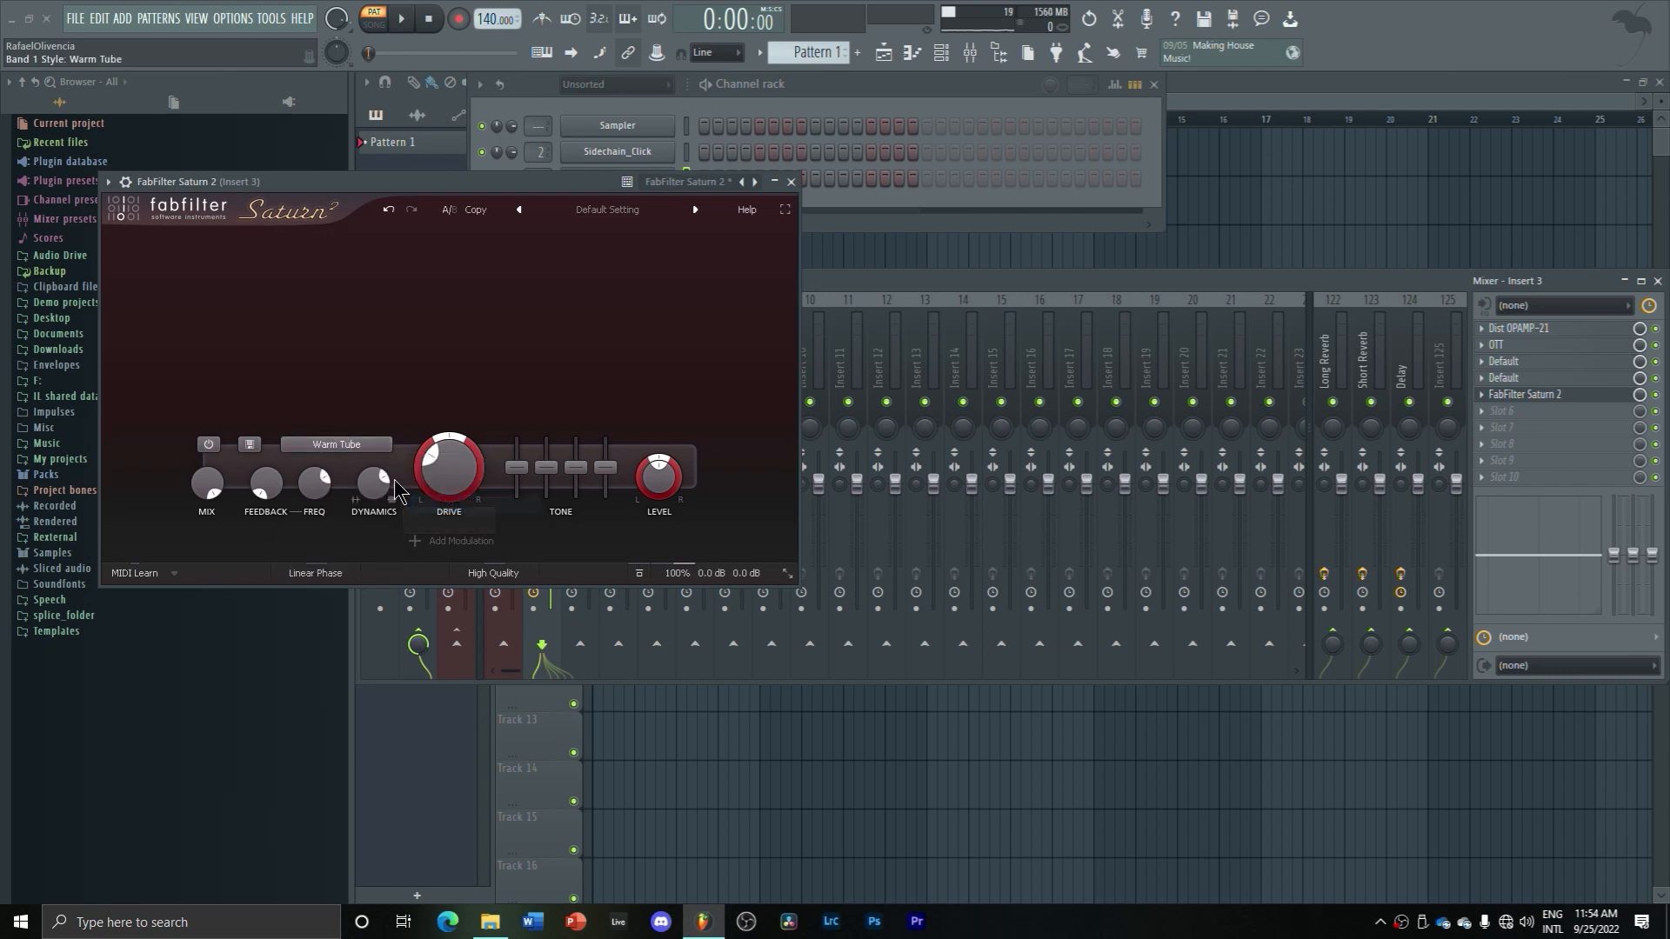
drag(658, 476, 685, 428)
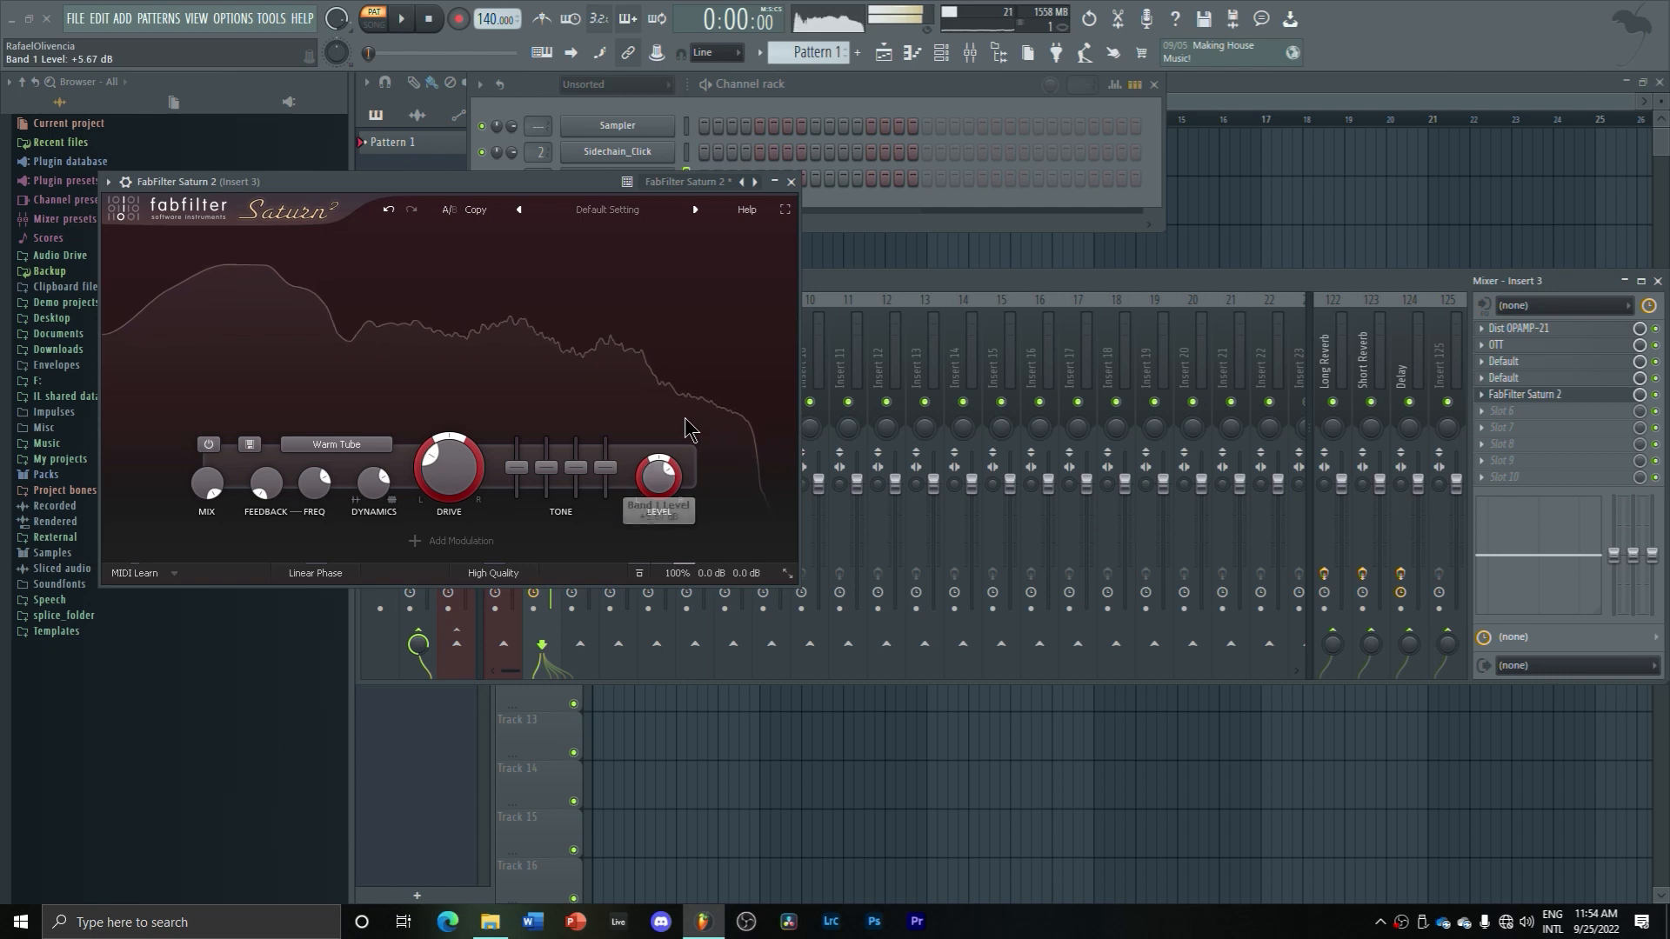
Change band 2 of the slot 3 EQ to Peaking, make a moderate cut around 130 Hz, and close the effect windows
click(1526, 378)
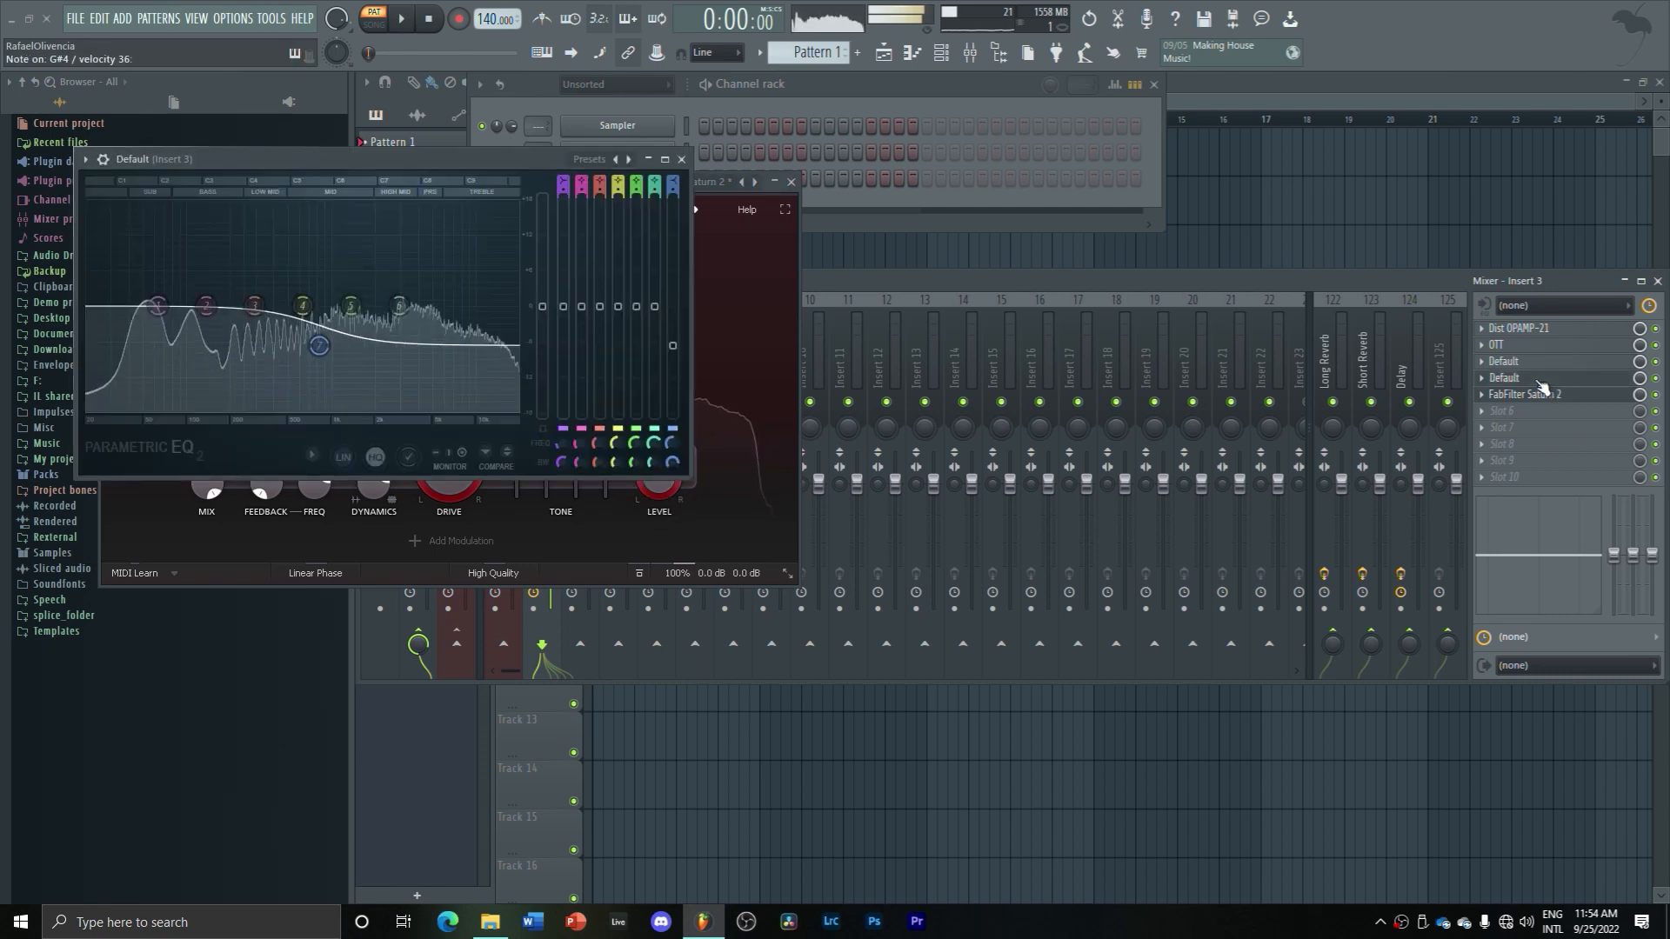
click(1535, 363)
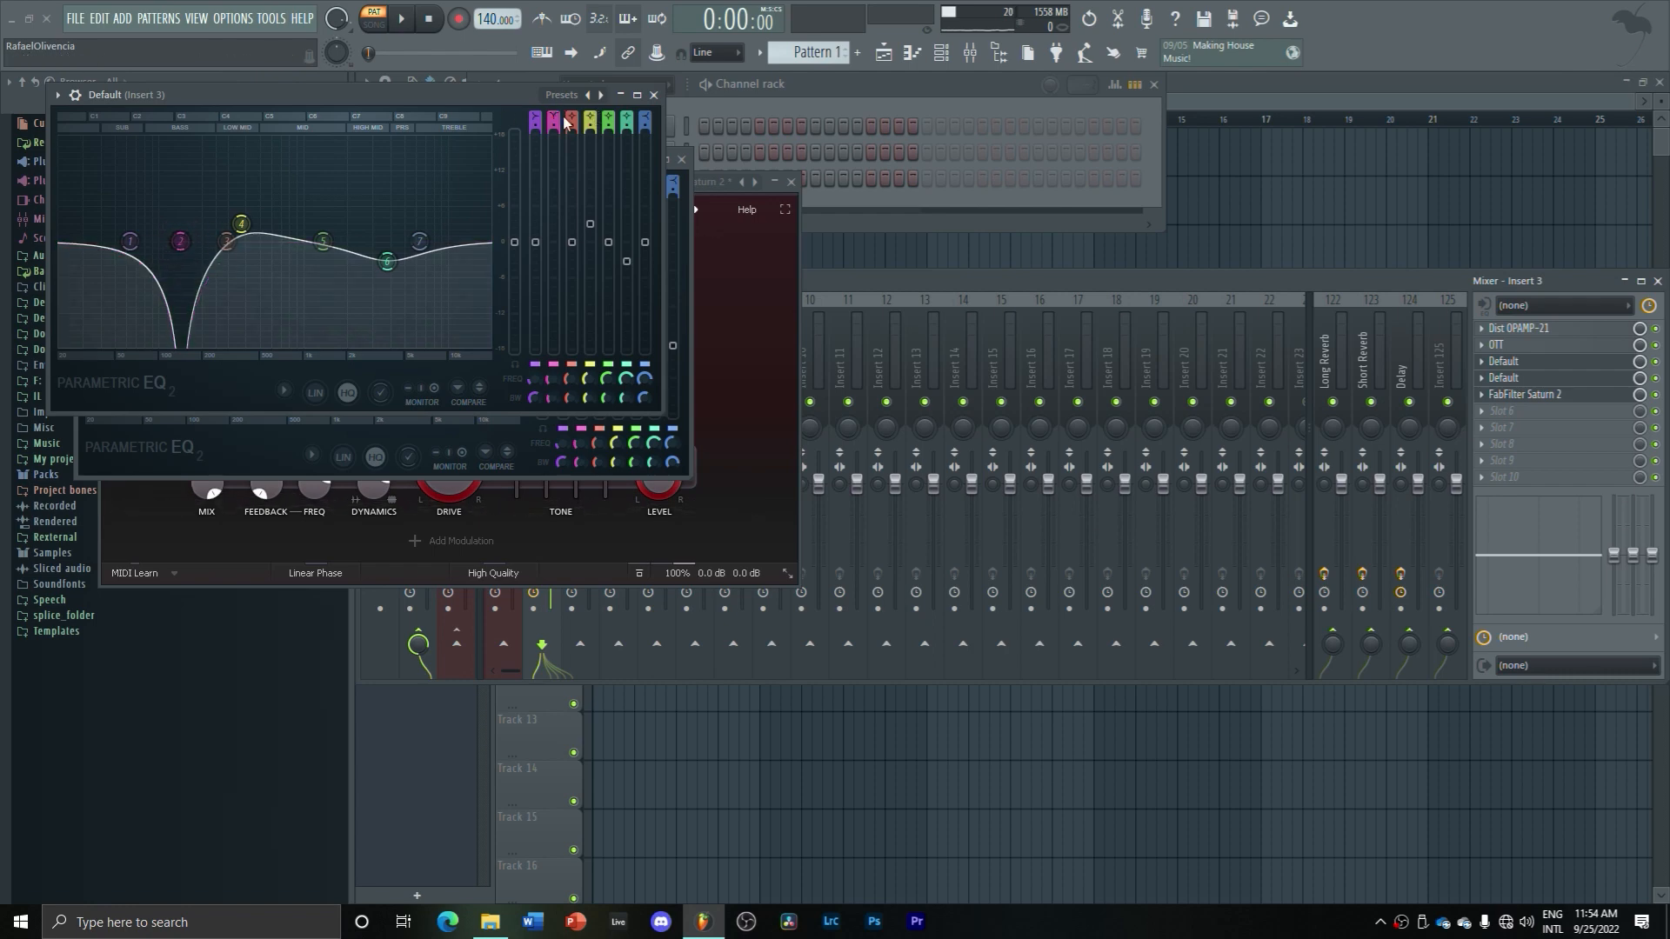
drag(554, 123, 554, 101)
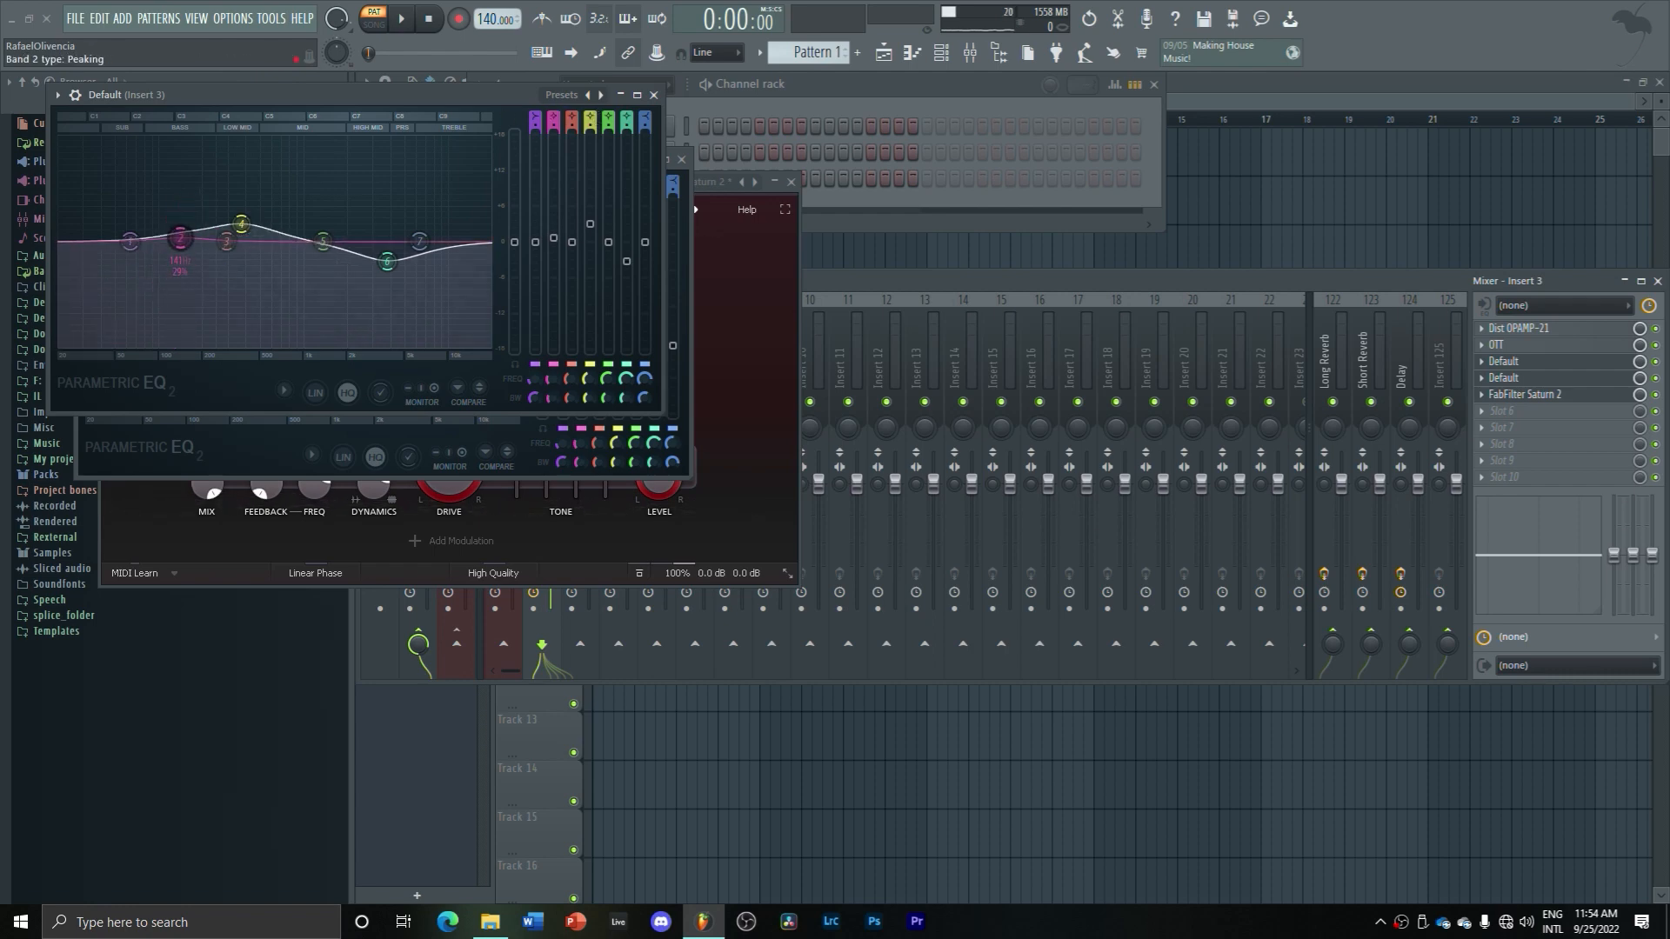
drag(192, 243, 189, 280)
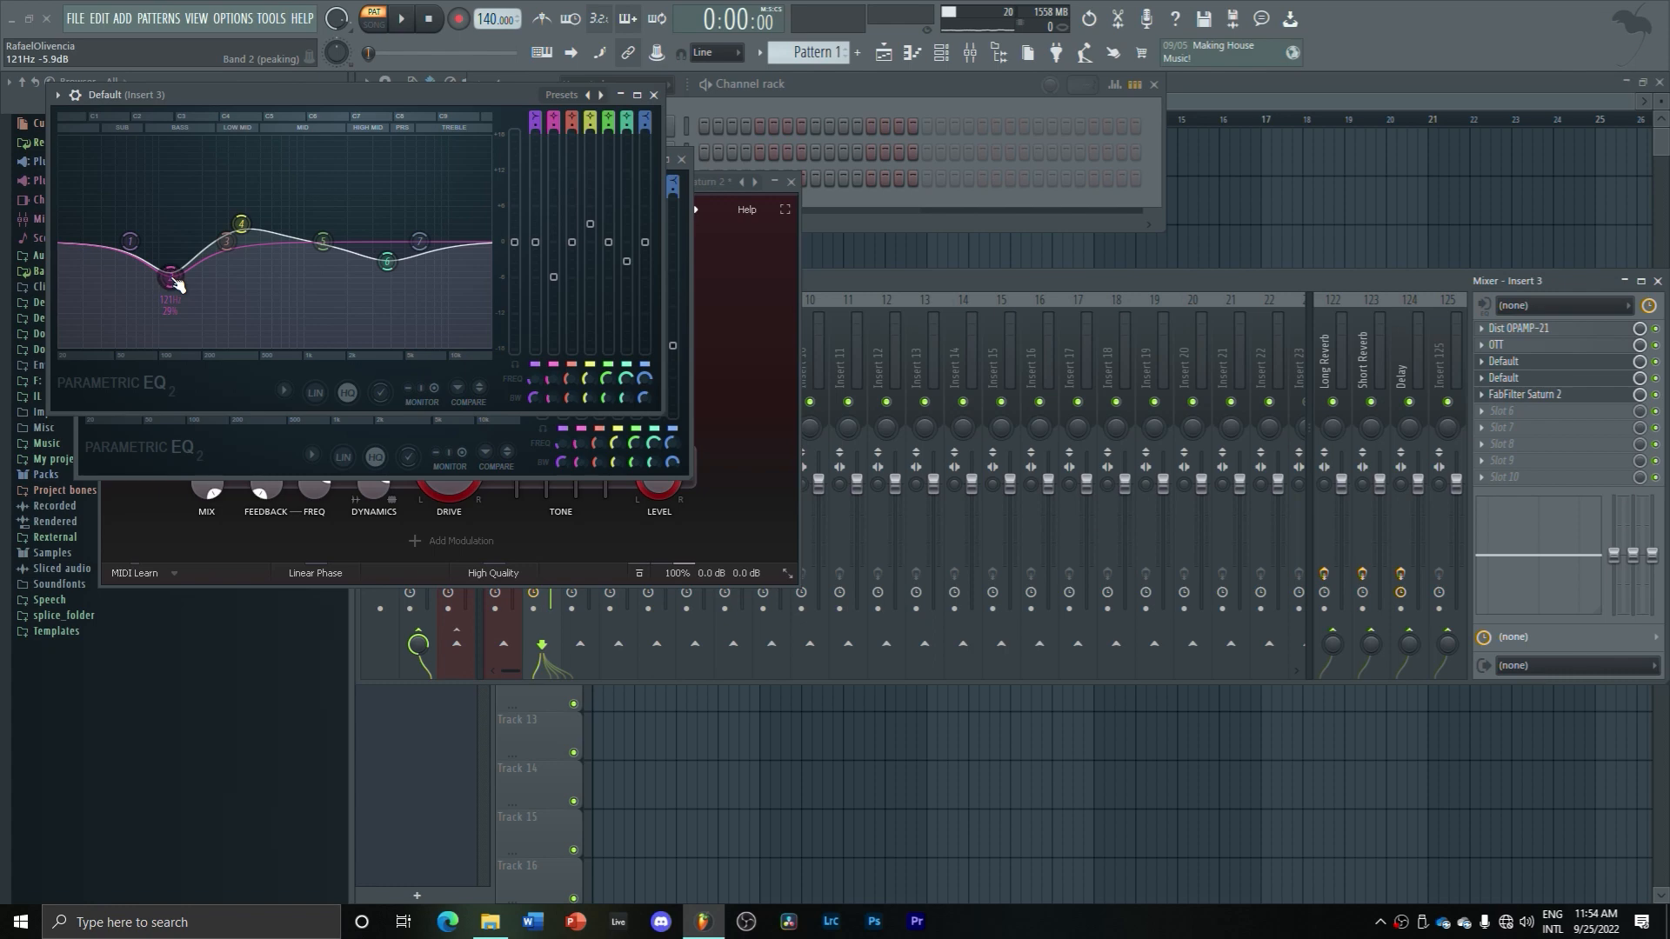
drag(170, 276, 179, 284)
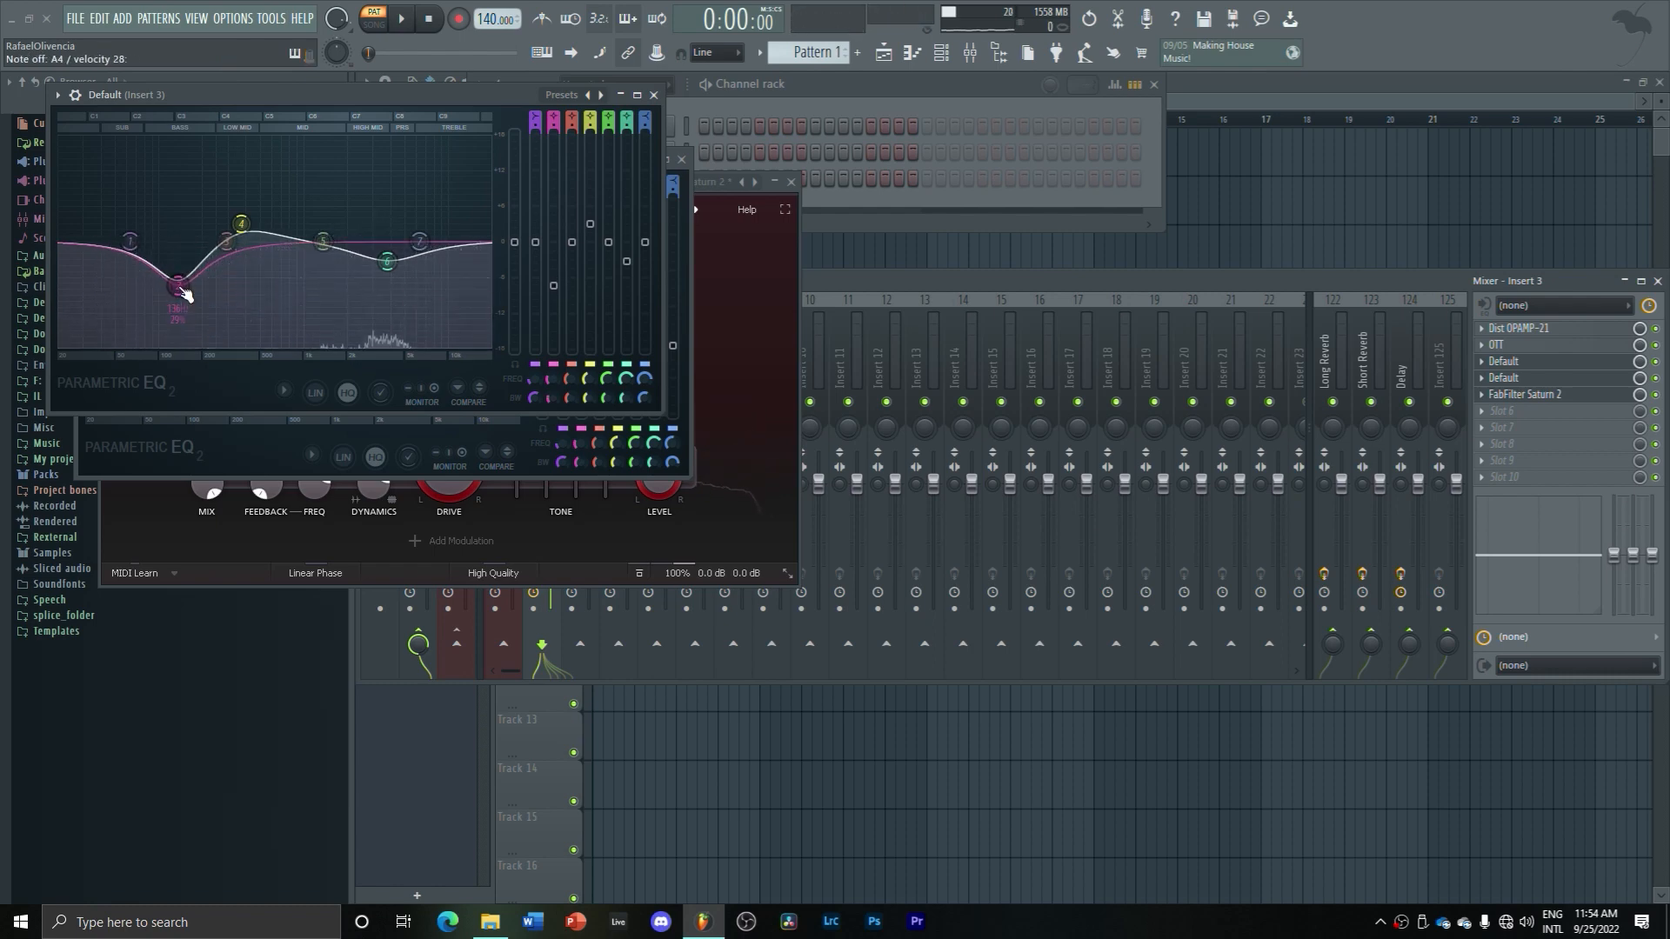
click(654, 95)
click(680, 159)
click(791, 182)
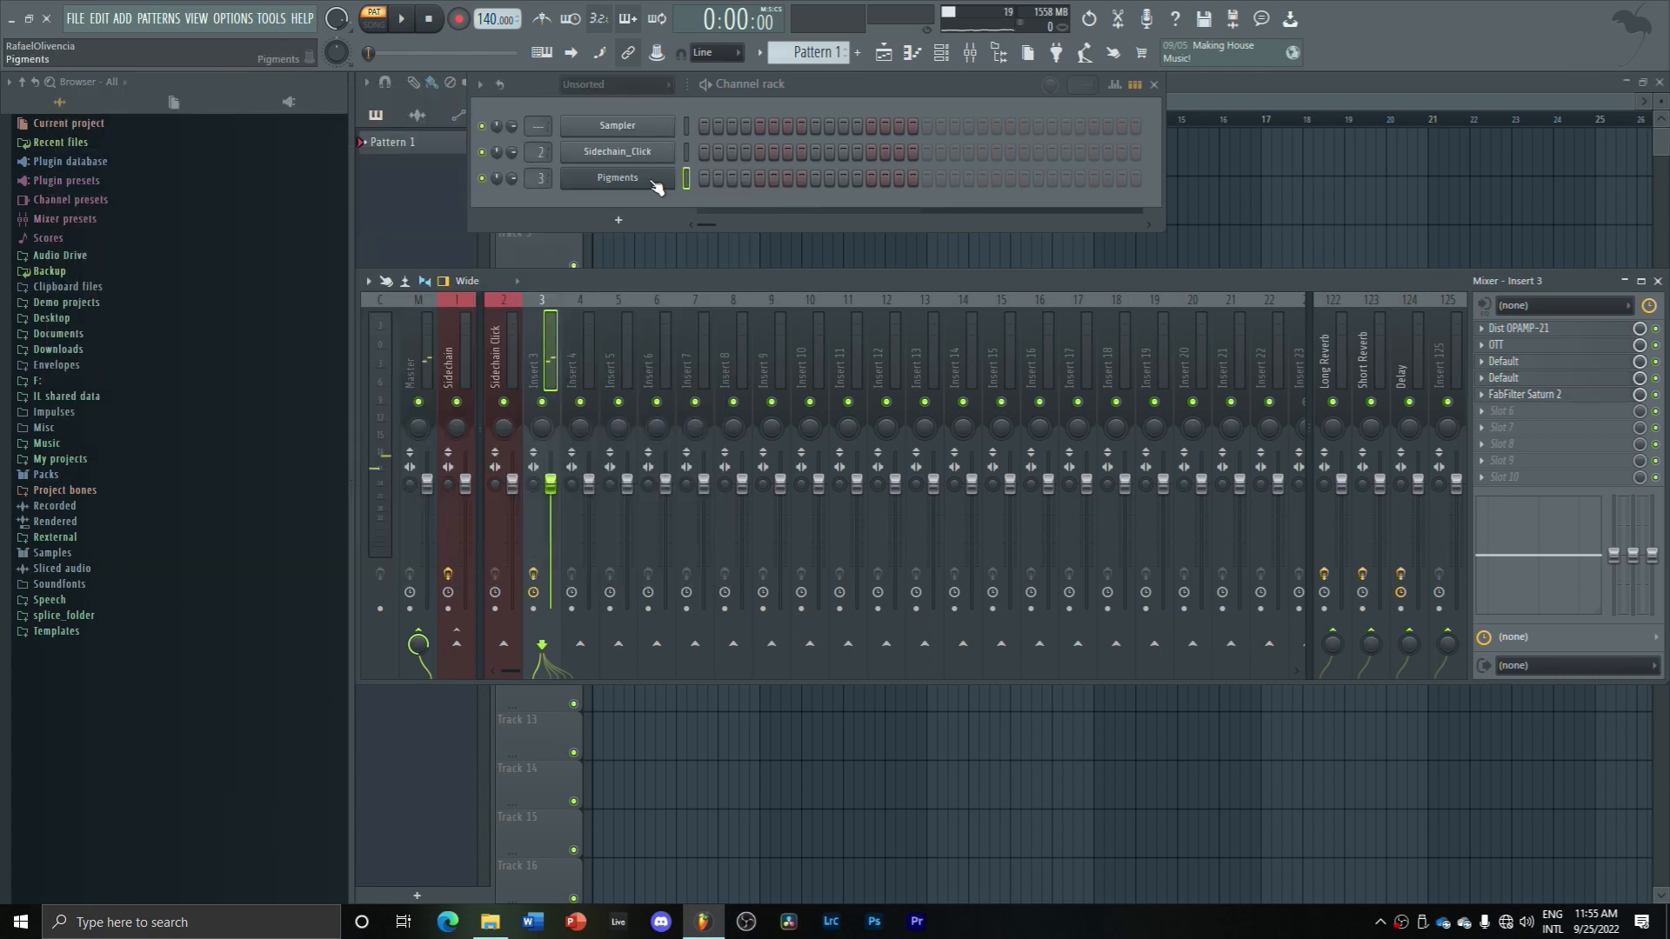
Reopen Pigments and modulate the FX B Multi Filter cutoff with LFO 1 by an amount of 0.15
click(654, 180)
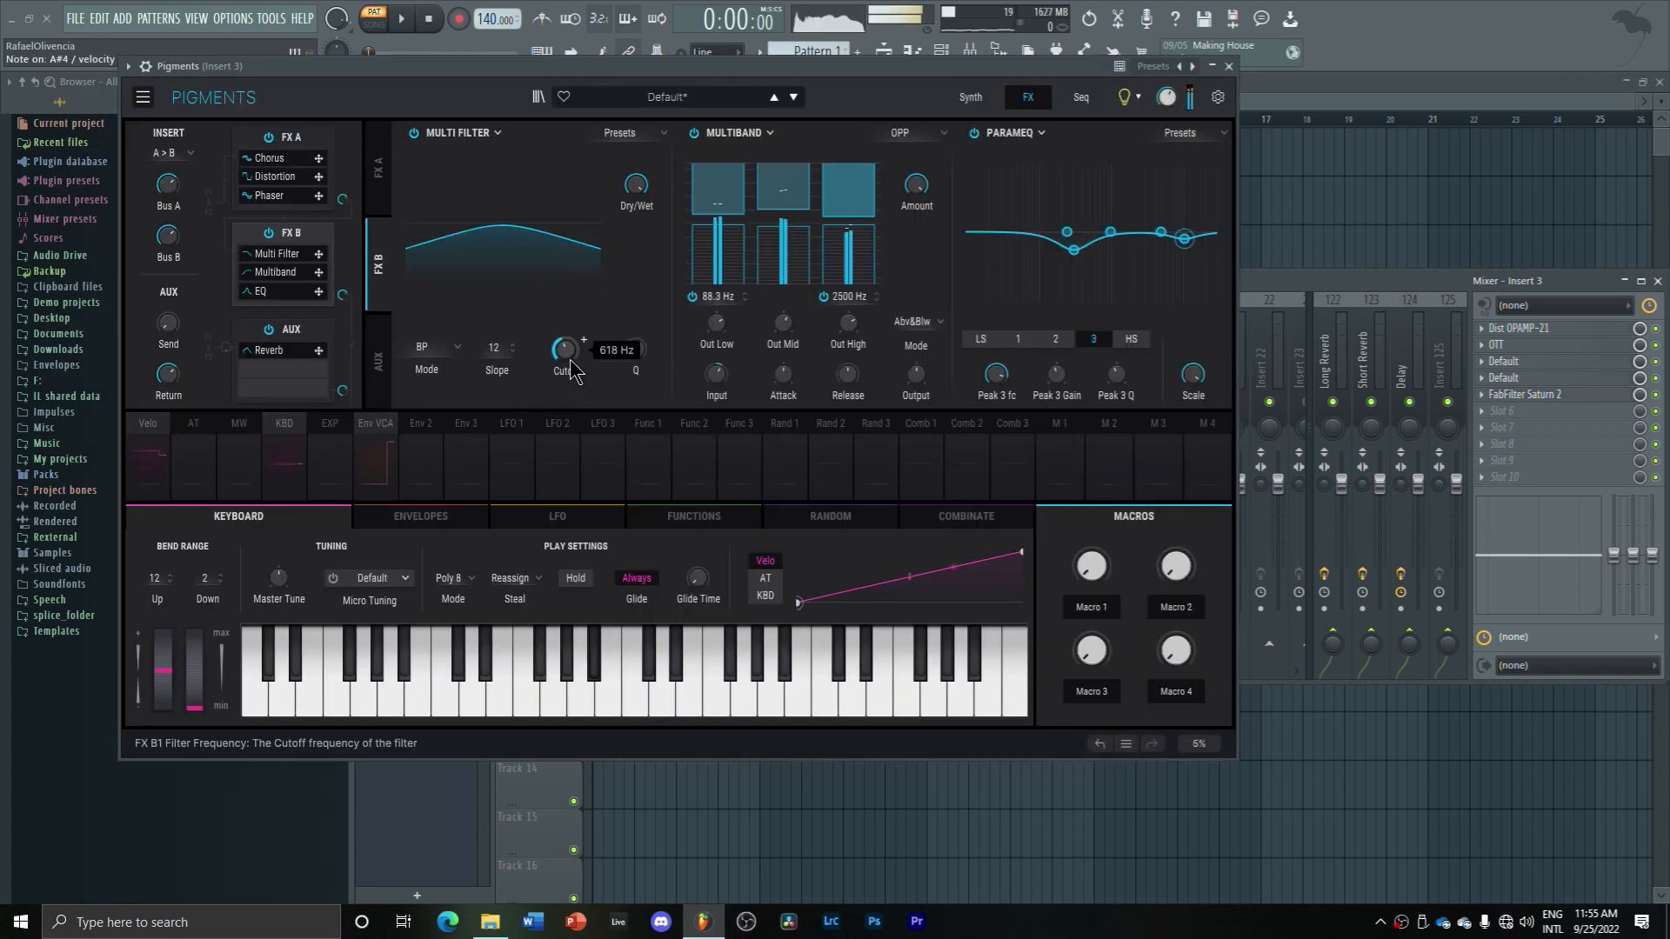
drag(568, 358, 572, 335)
click(525, 439)
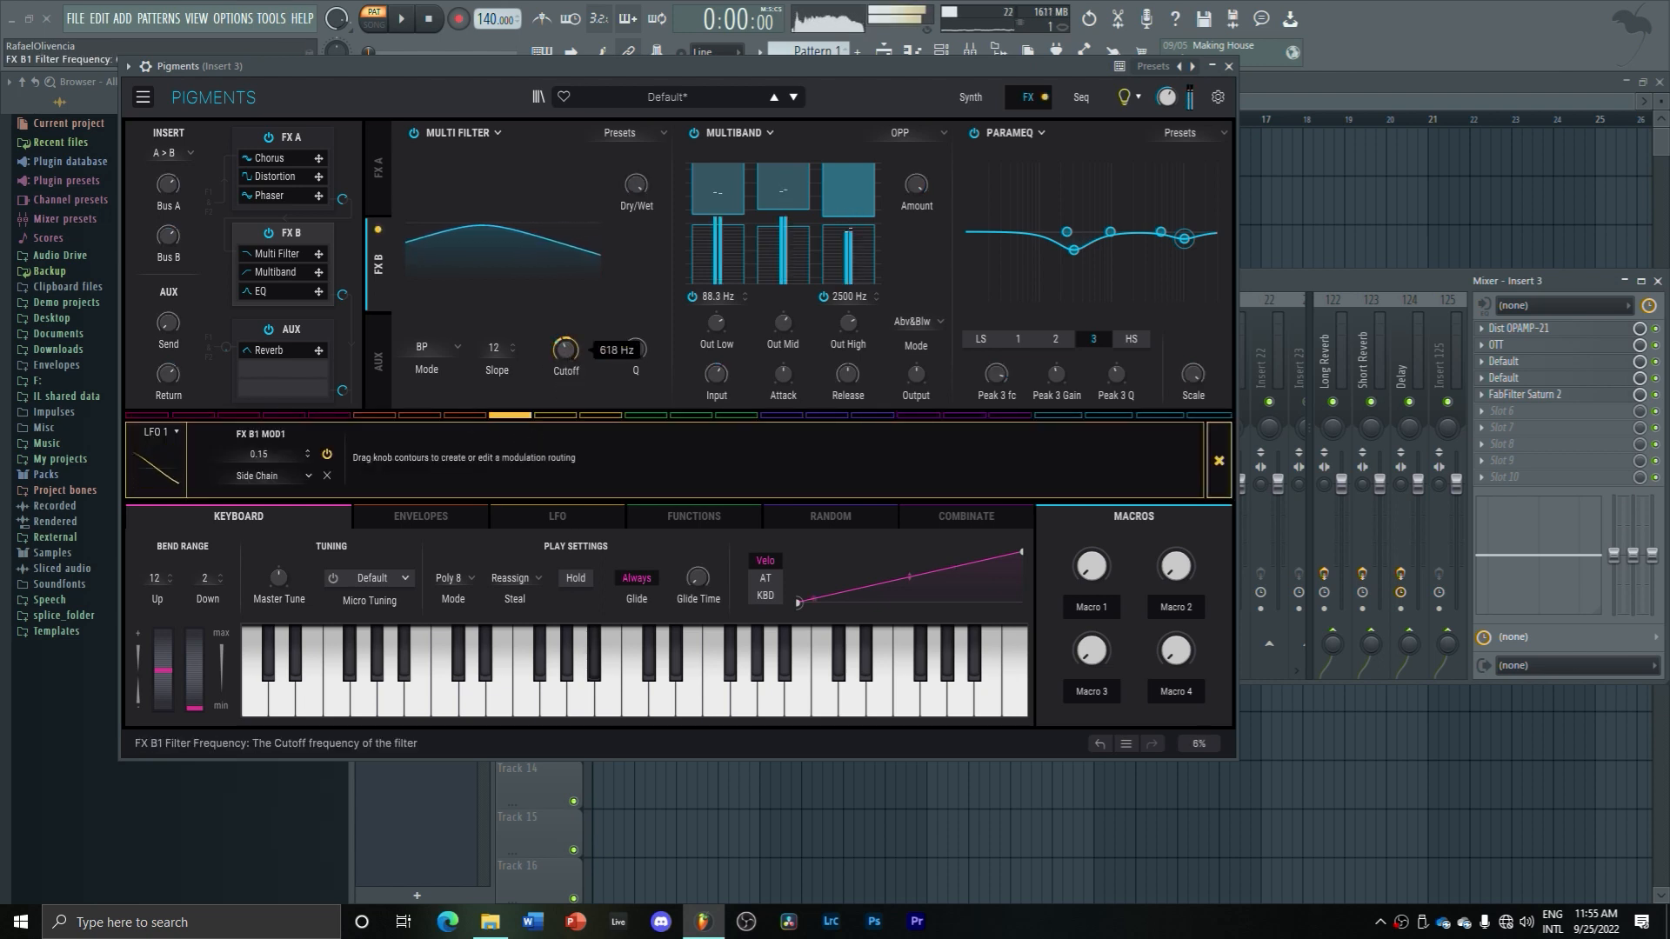
Set LFO 1's rate to about 0.052 Hz and its reset source to Free Running
click(560, 518)
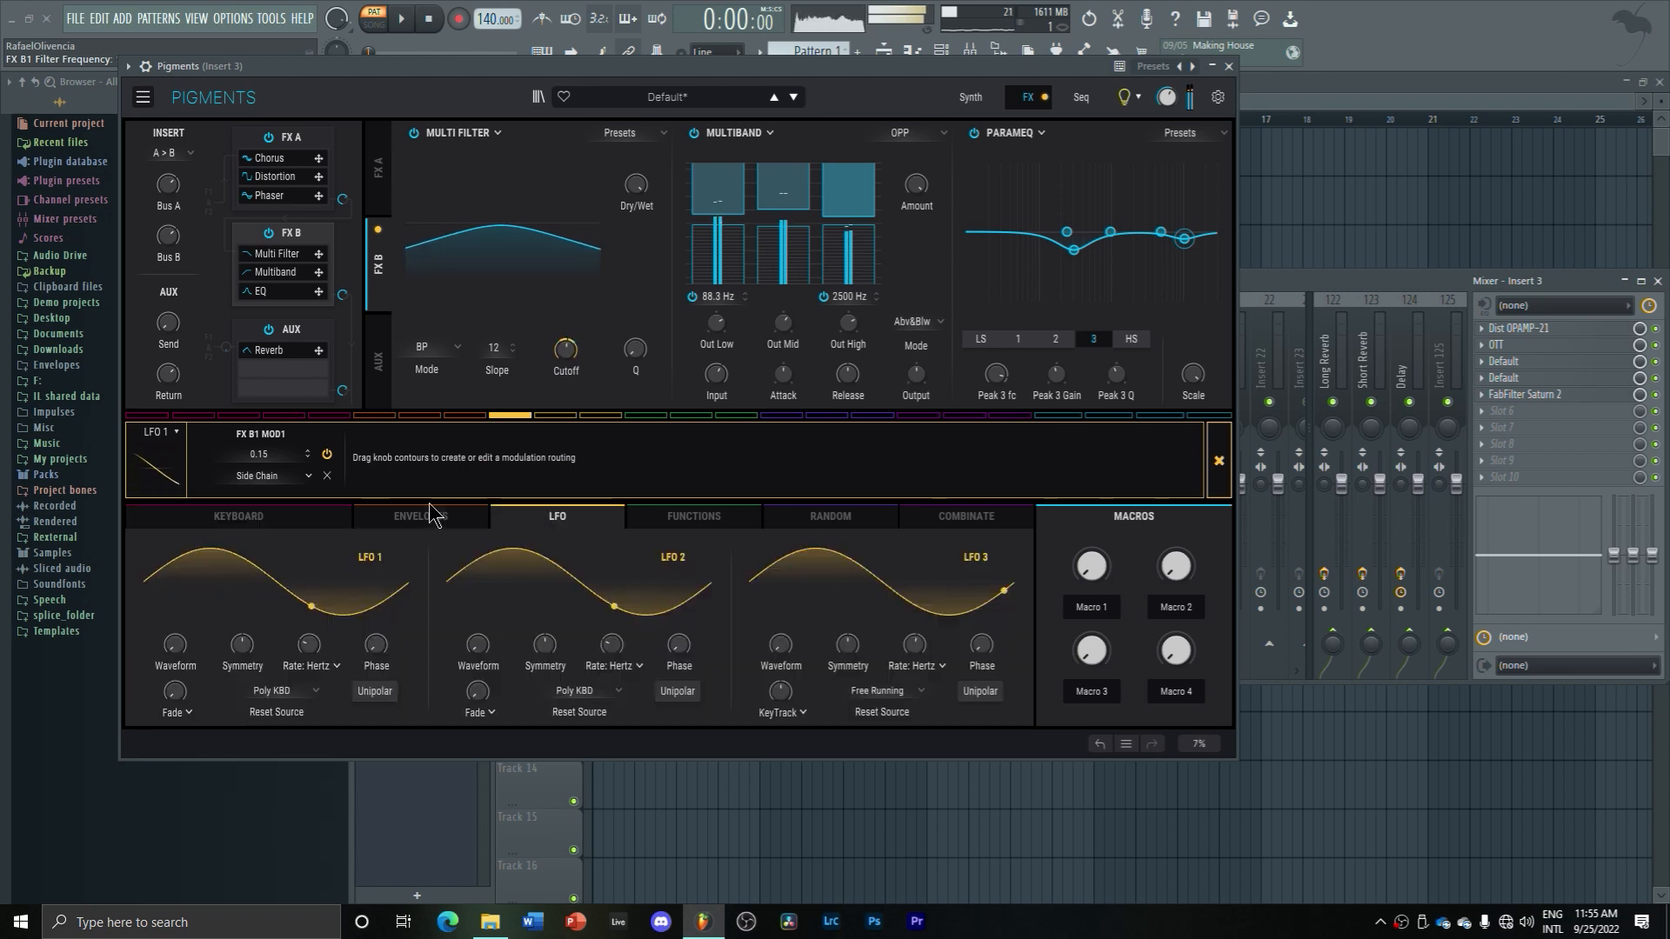
mouse_move(308, 645)
mouse_down()
mouse_move(309, 666)
mouse_move(315, 631)
mouse_up()
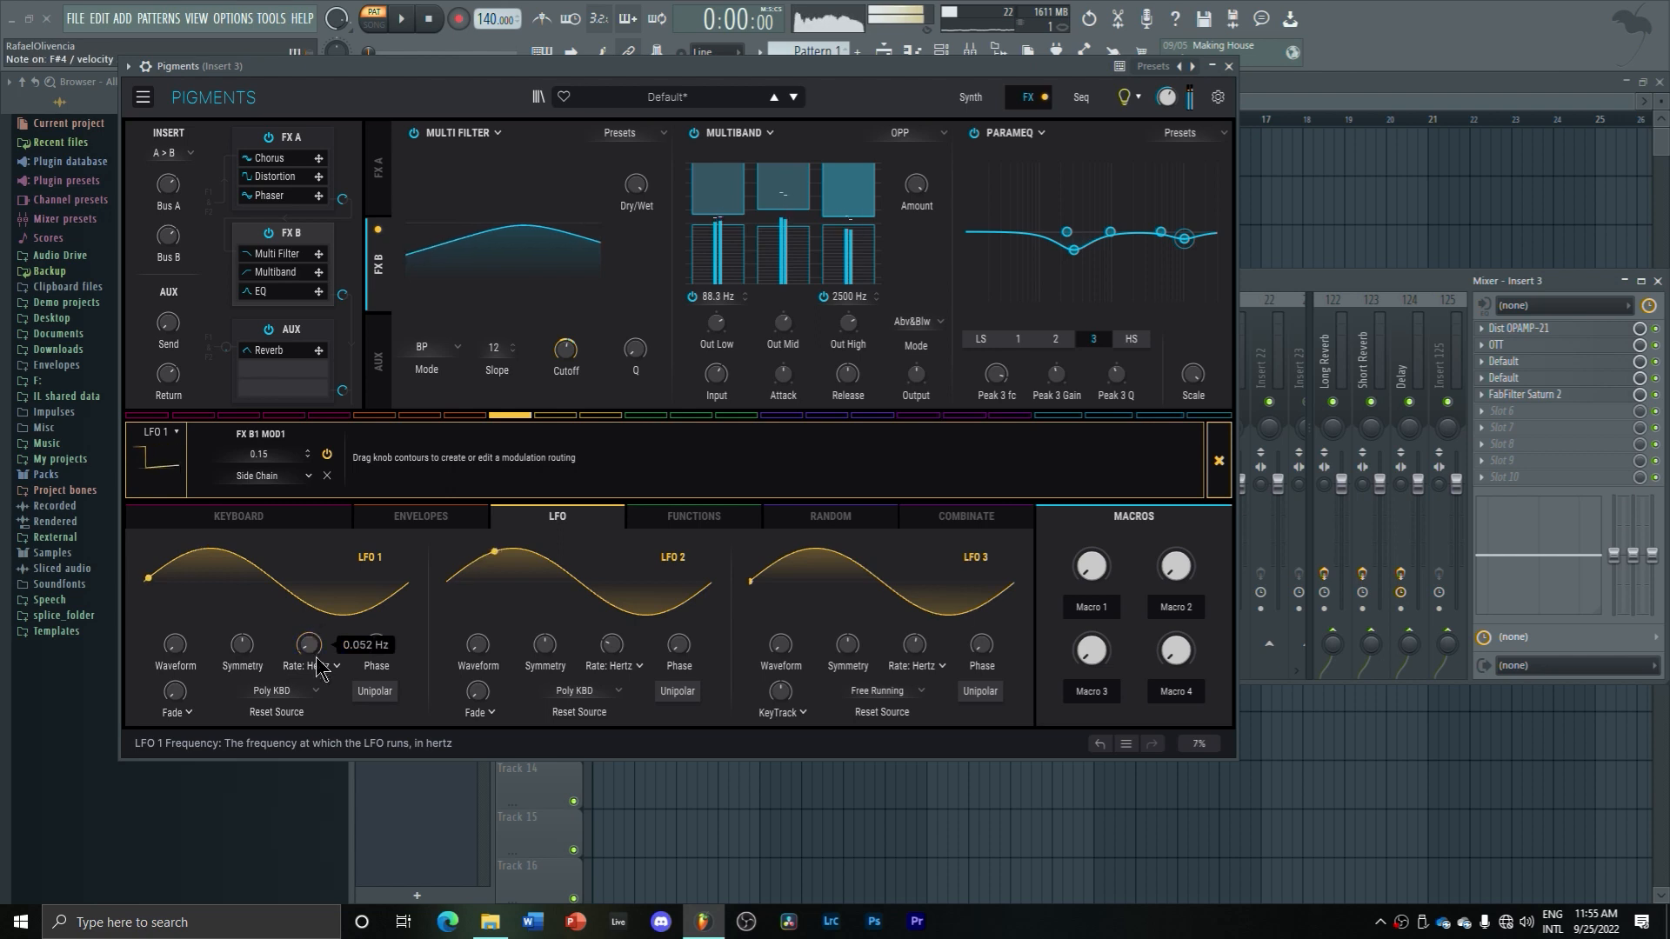
click(316, 692)
click(199, 595)
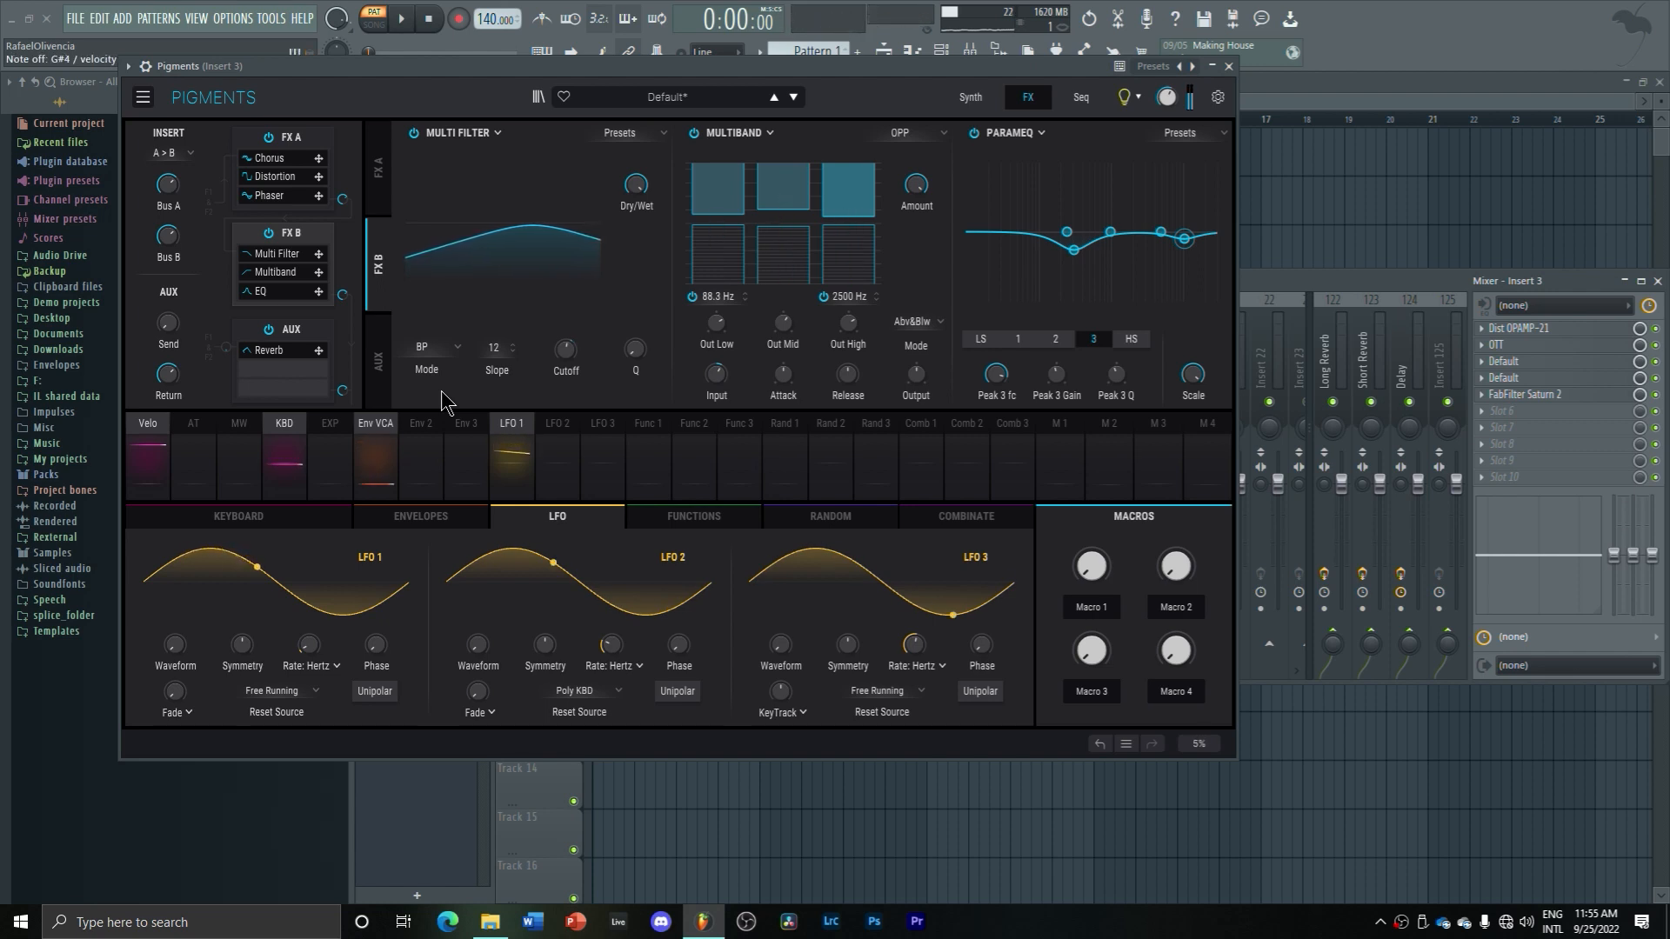
Lower the FX A Phaser's LFO rate and LFO amount, and set its dry/wet mix to about 24%
click(314, 147)
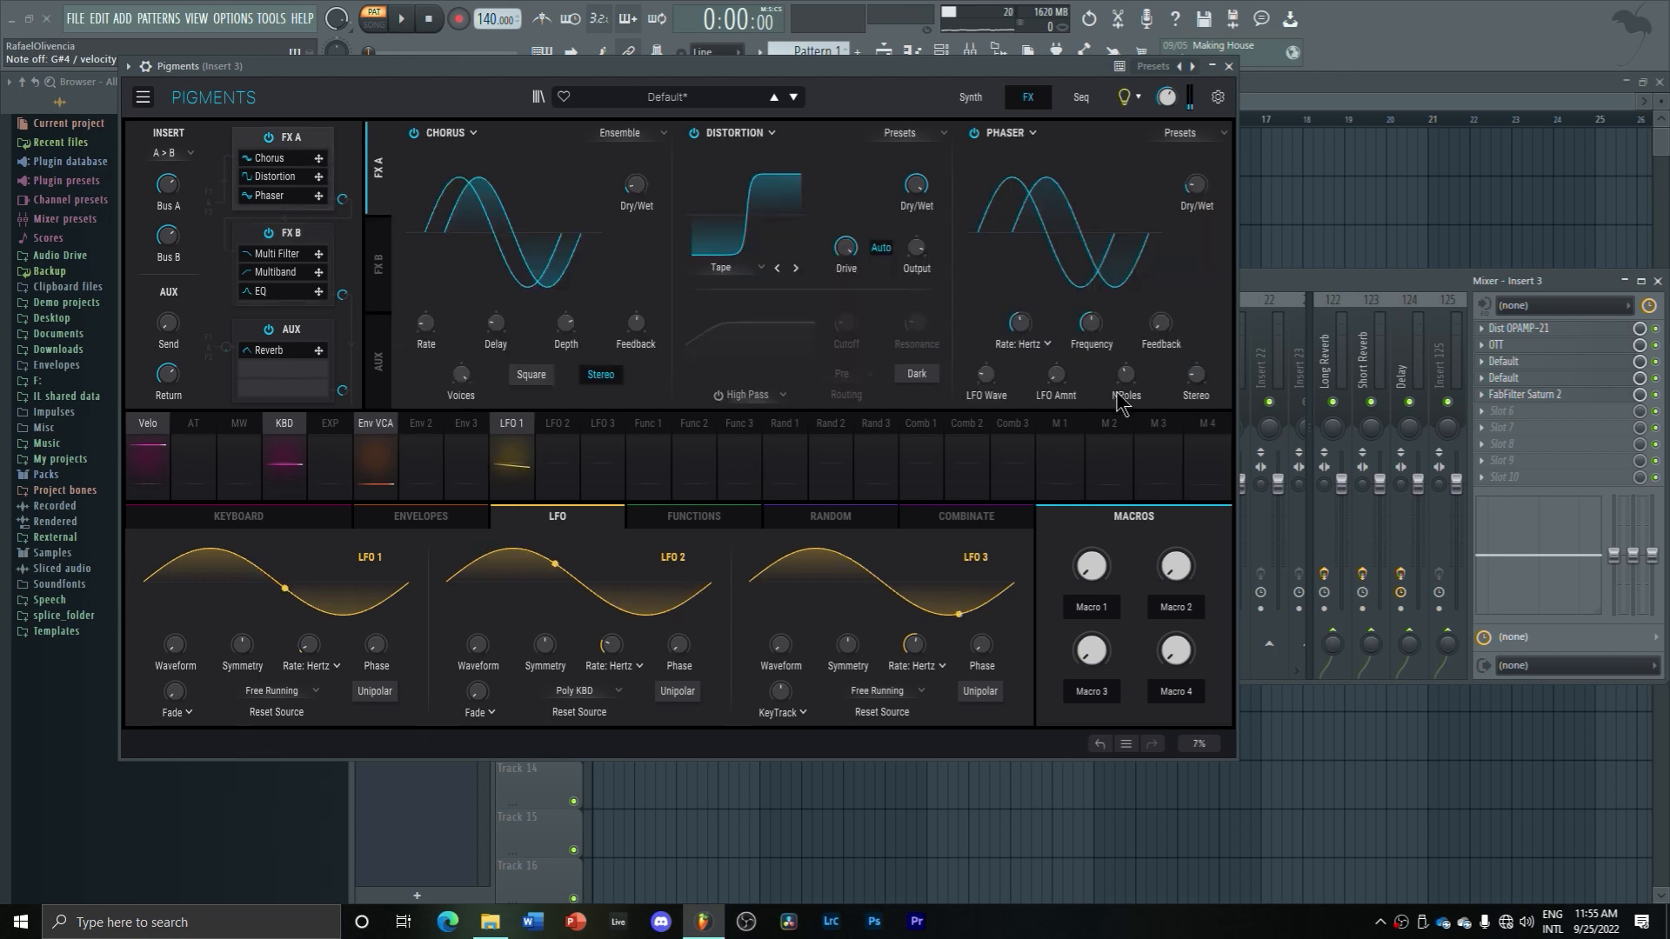
click(1057, 376)
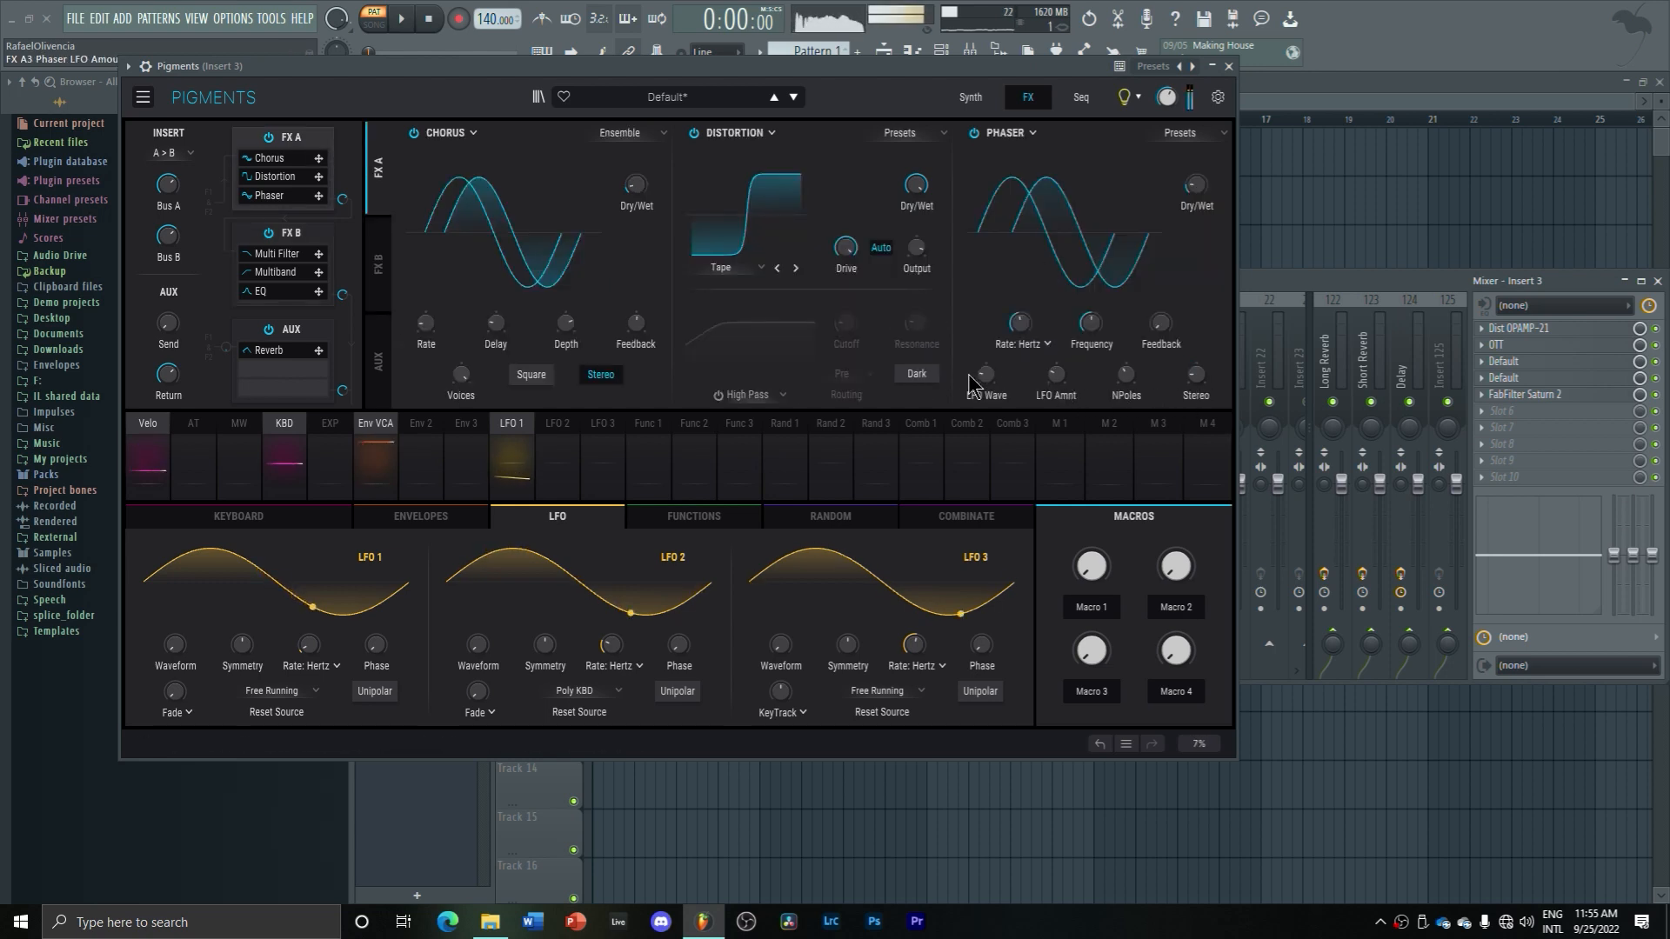
mouse_move(986, 374)
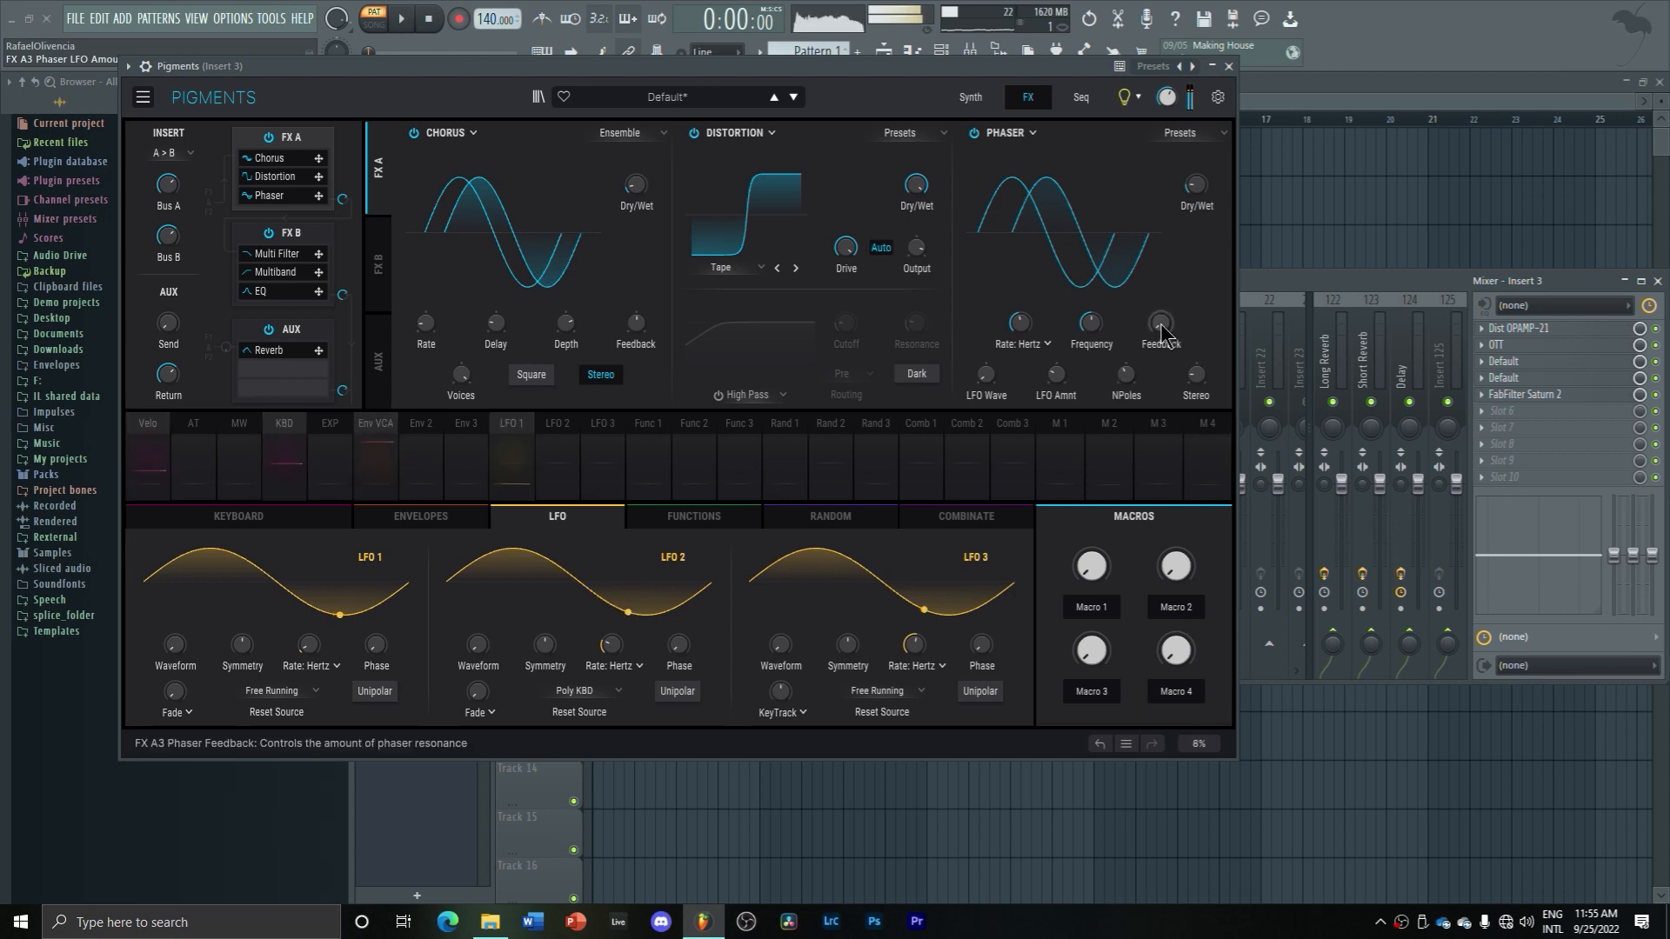
drag(1067, 369, 1067, 362)
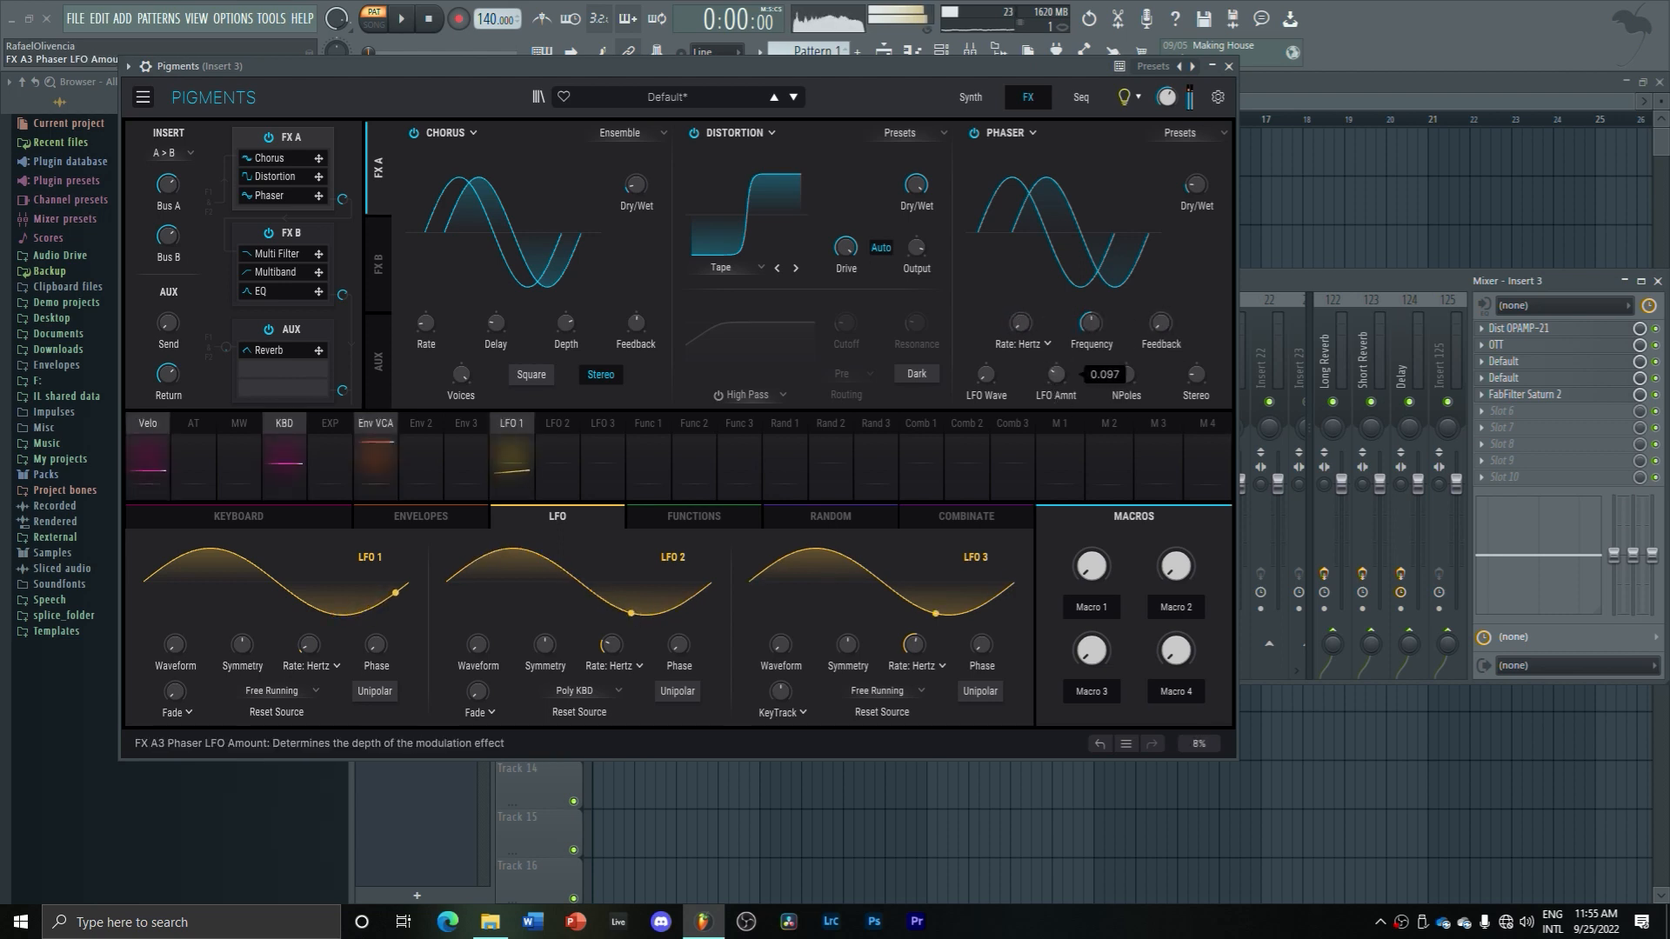
drag(1200, 189, 1200, 172)
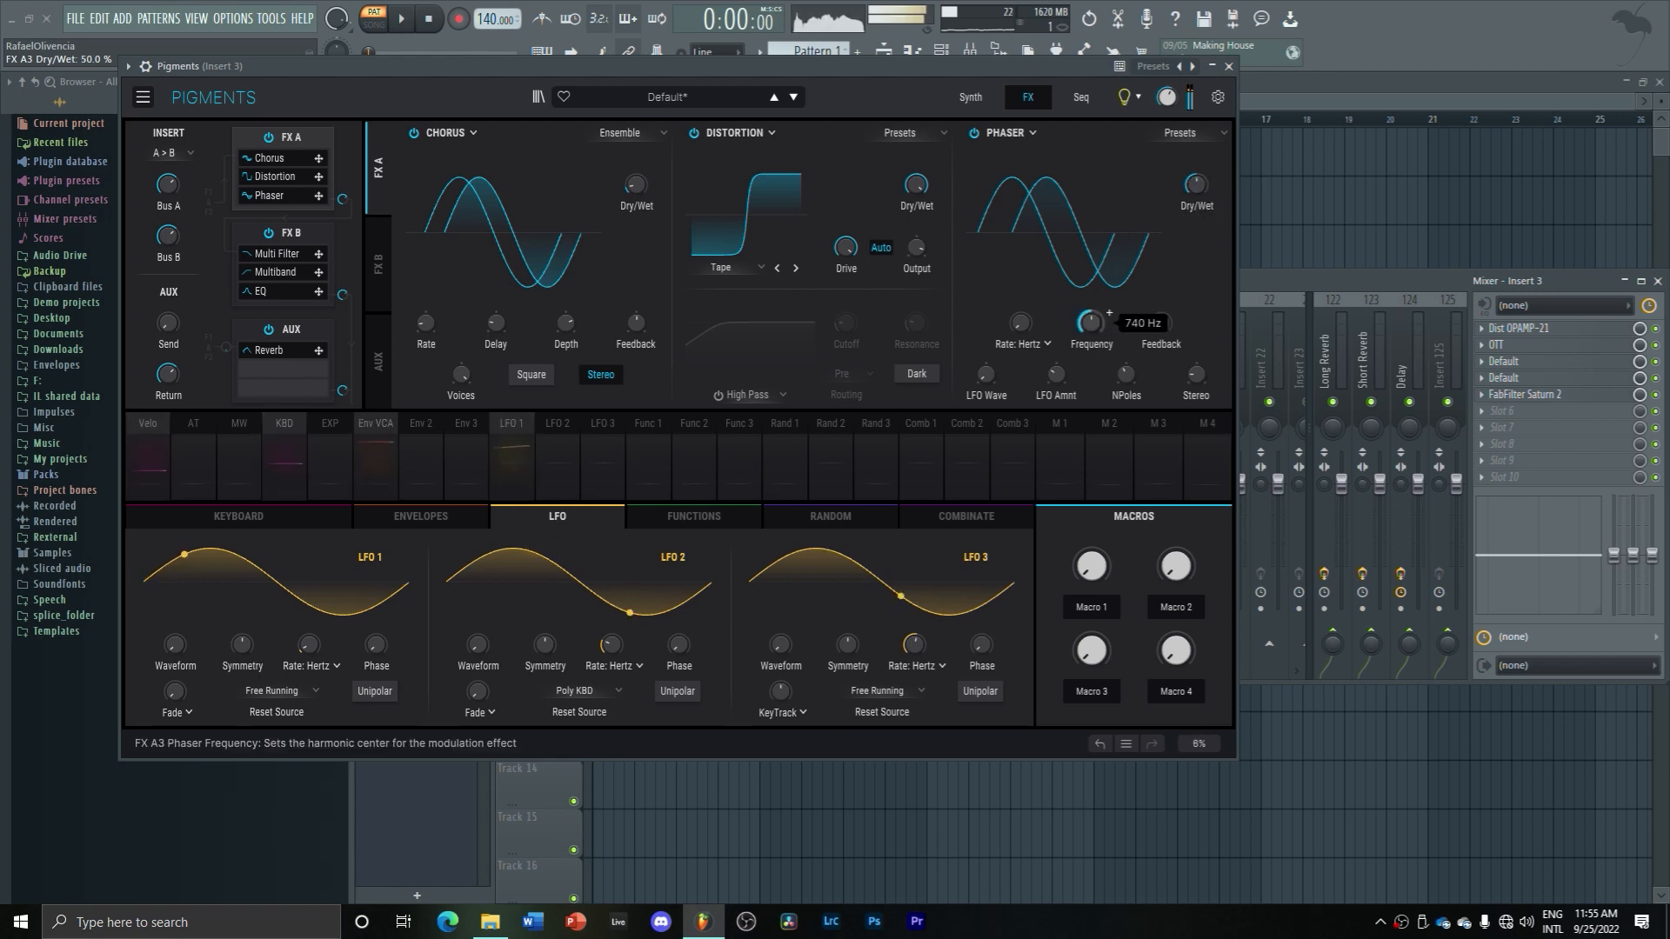
drag(1056, 374, 1056, 382)
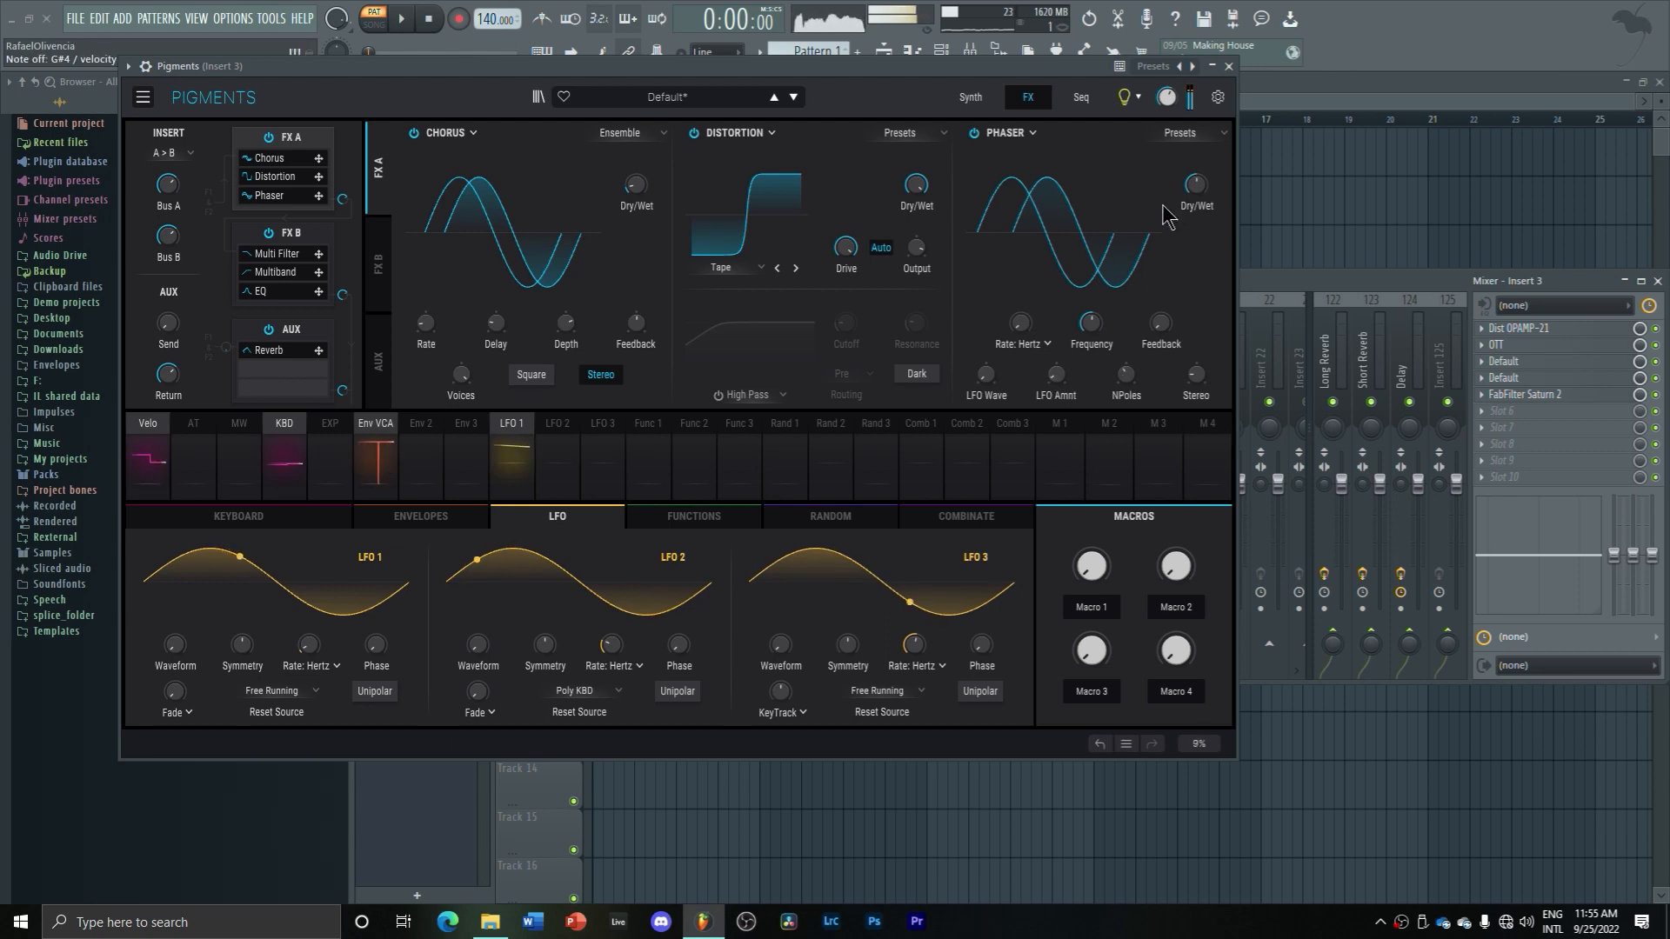
drag(1197, 186, 1198, 178)
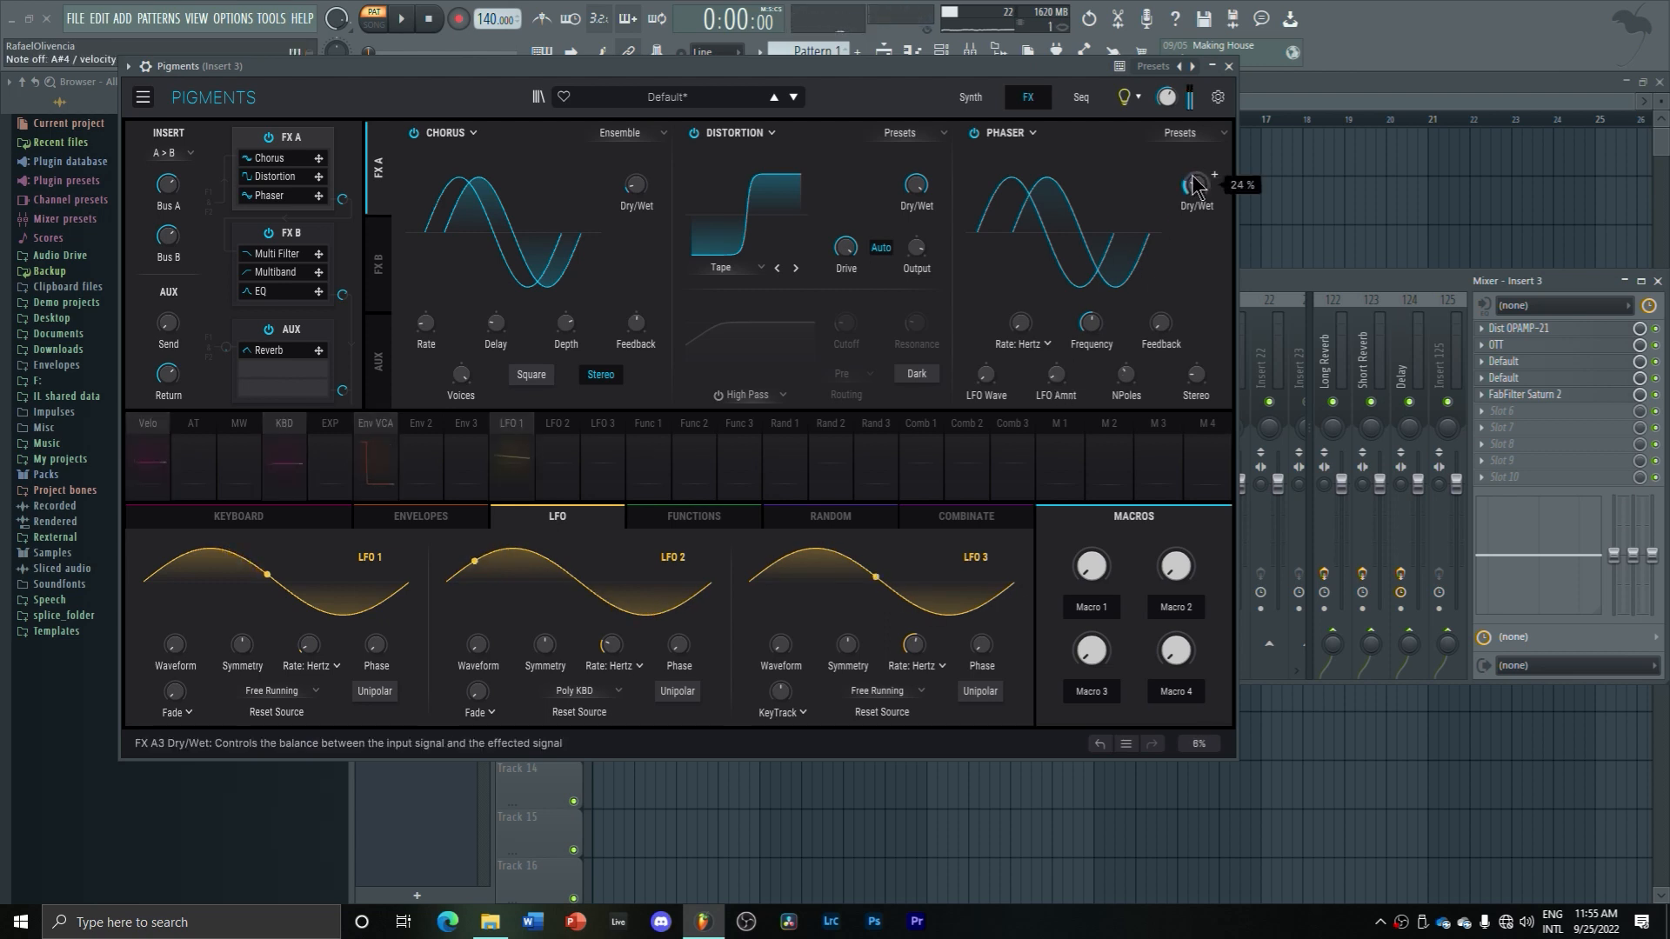